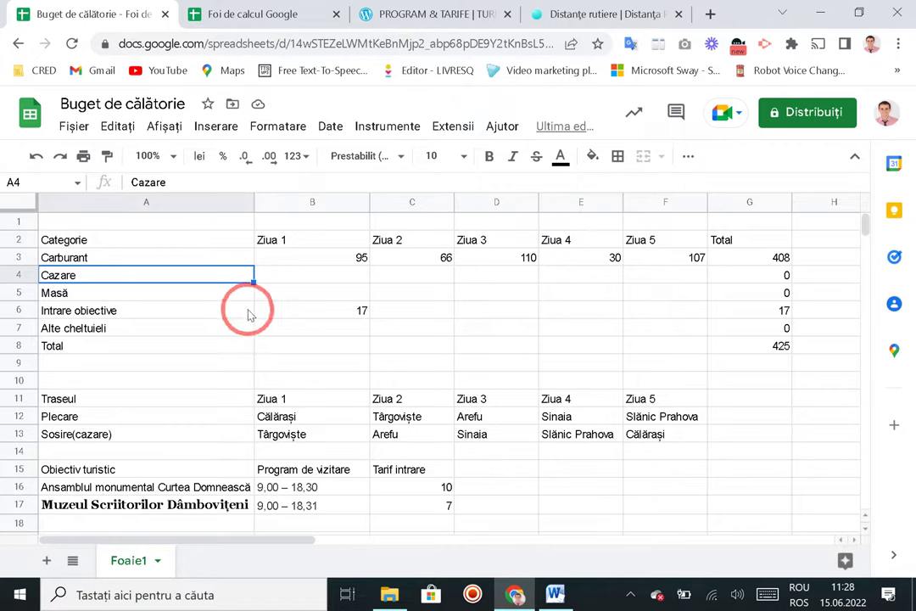
# Step: Open booking.com in a new browser tab
pyautogui.click(710, 14)
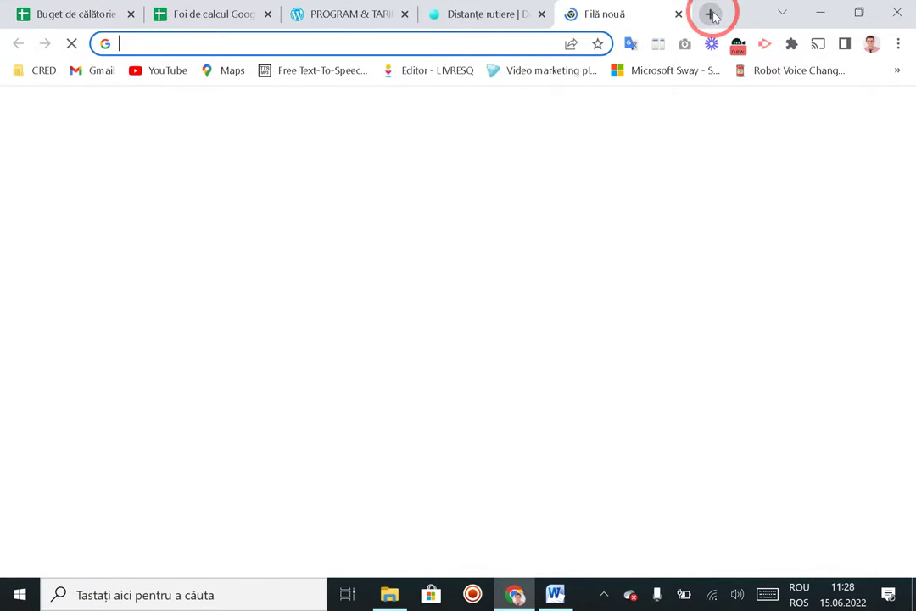
pyautogui.write('booking')
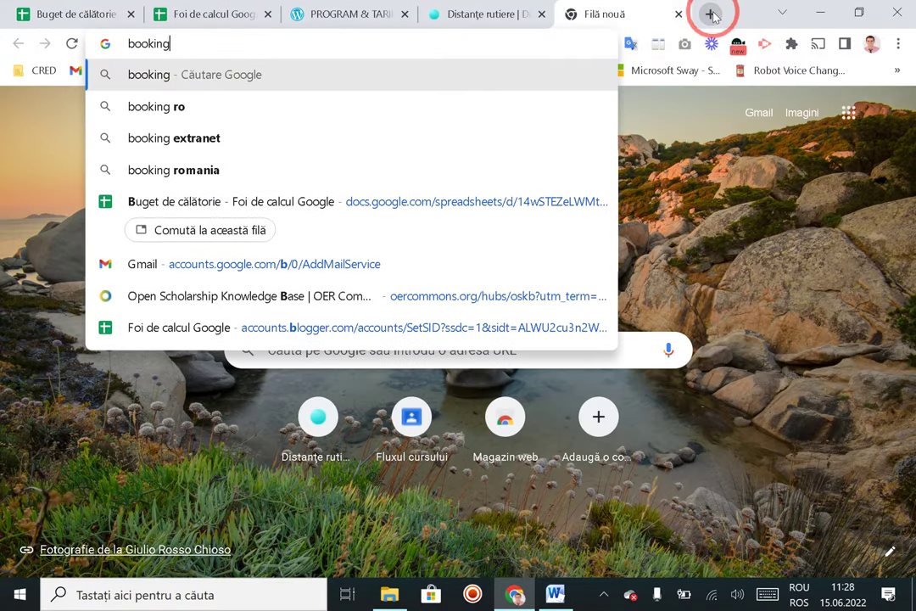
pyautogui.write('.com')
pyautogui.press('Return')
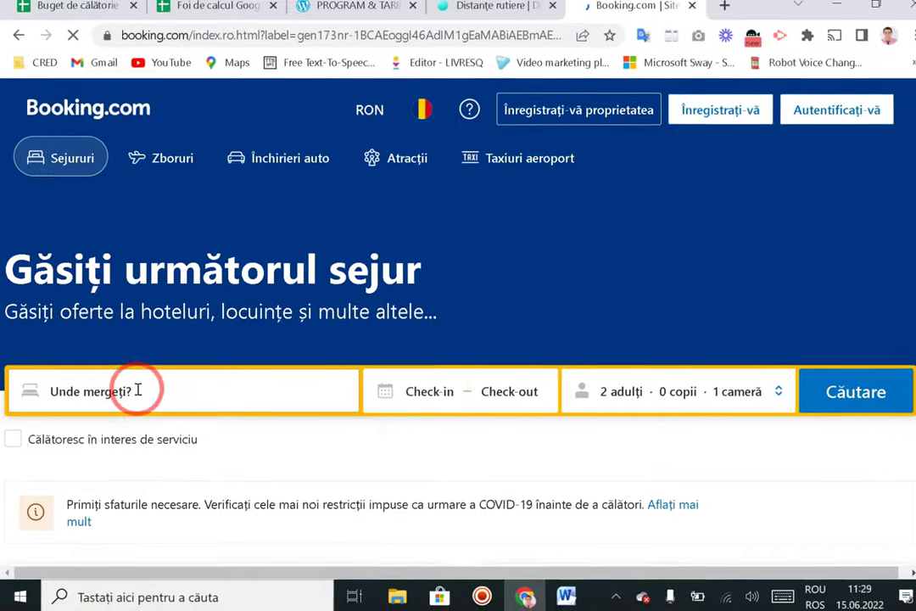
# Step: Accept the cookie notice and set the stay's destination to Târgoviște, Dâmbovița, România
pyautogui.click(138, 390)
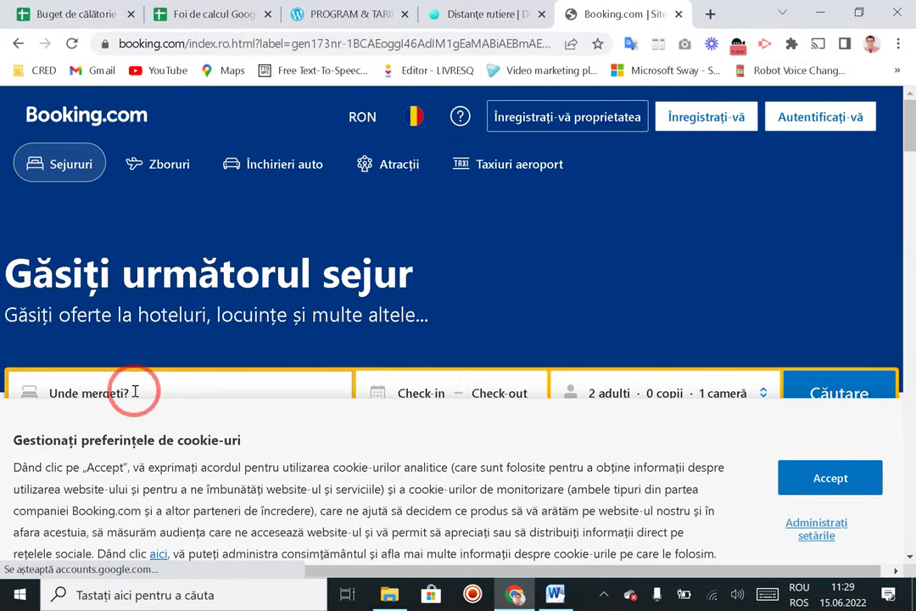
pyautogui.click(855, 455)
pyautogui.click(849, 181)
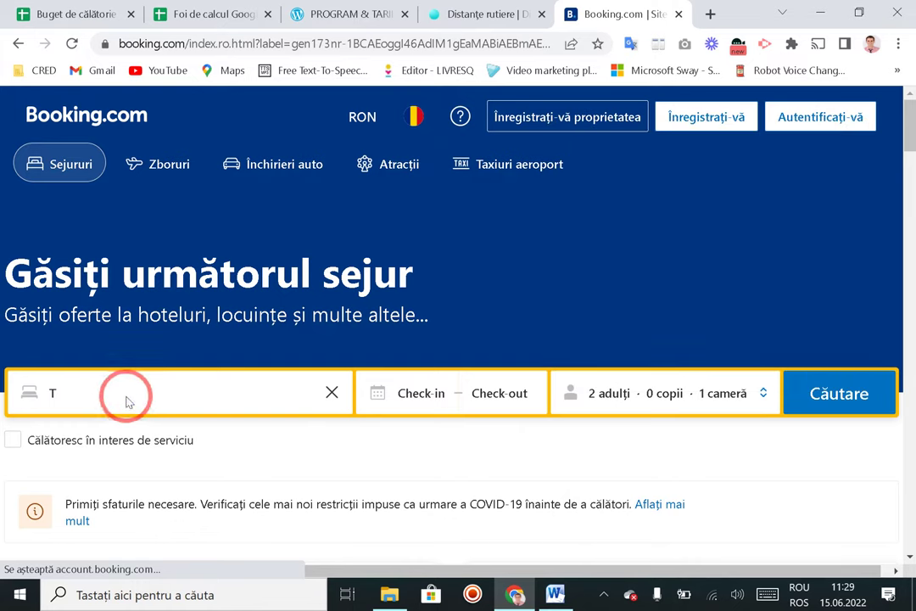
pyautogui.click(127, 396)
pyautogui.write('âr')
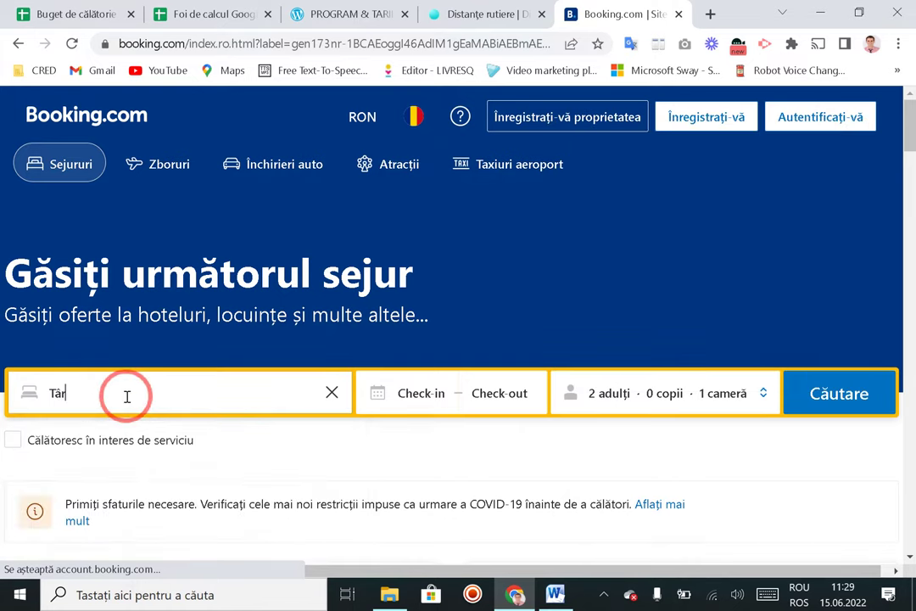
pyautogui.write('goviște')
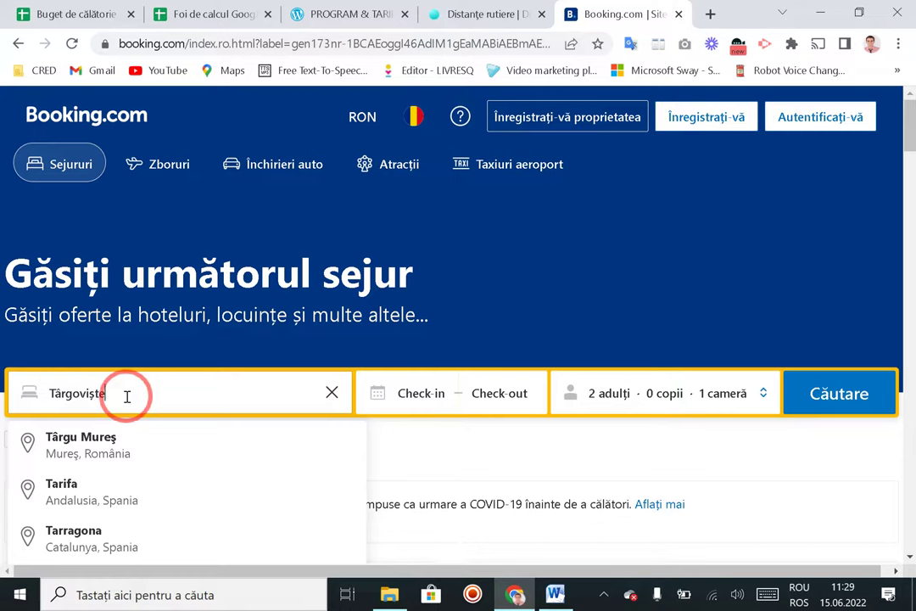
pyautogui.click(113, 445)
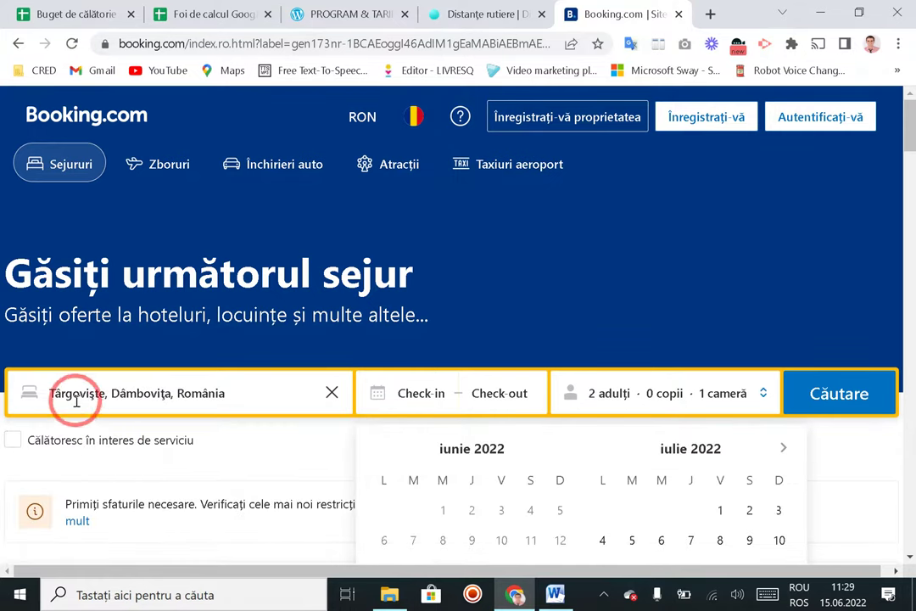
# Step: Set check-in to 18 July 2022 and check-out to 19 July 2022
pyautogui.scroll(-1, 153, 407)
pyautogui.scroll(-1, 318, 369)
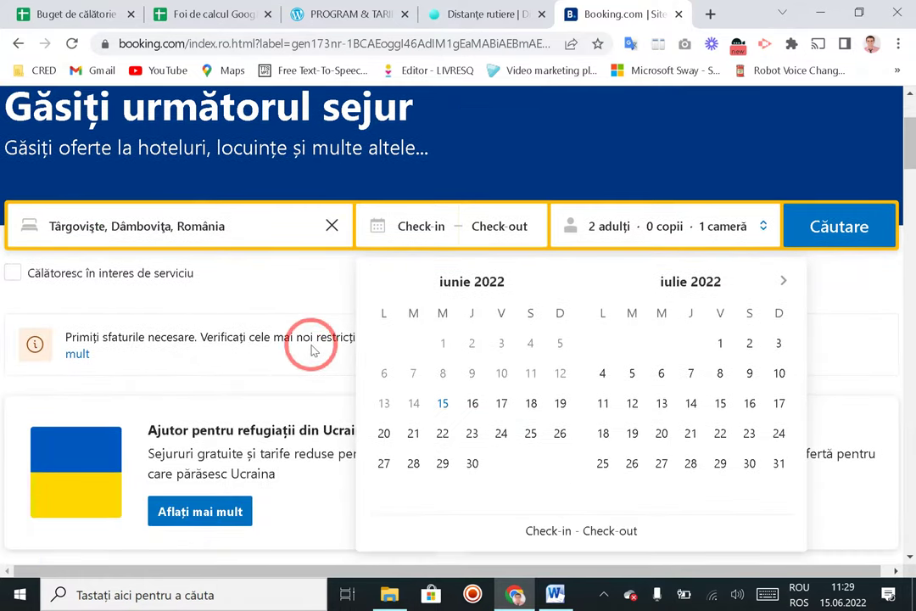
pyautogui.click(604, 434)
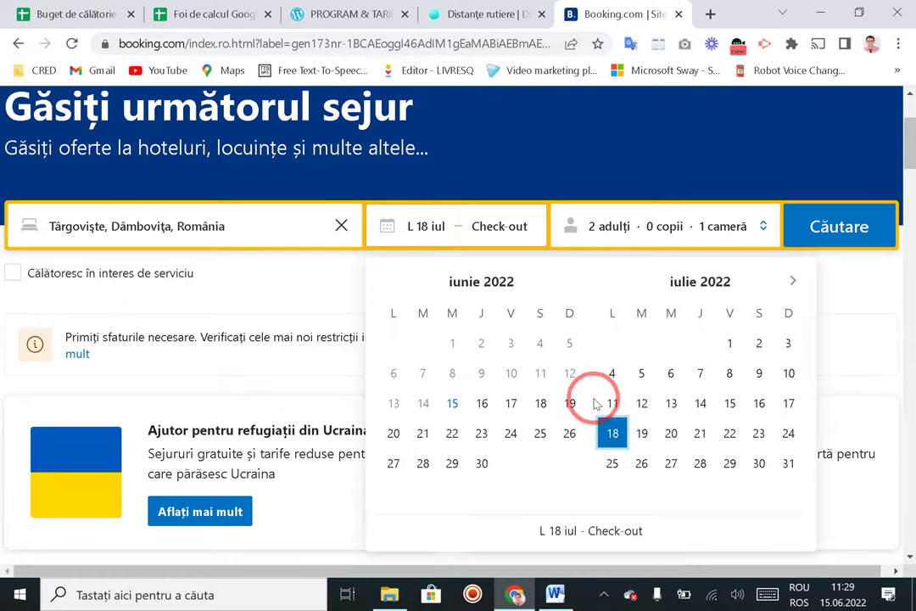
pyautogui.click(642, 435)
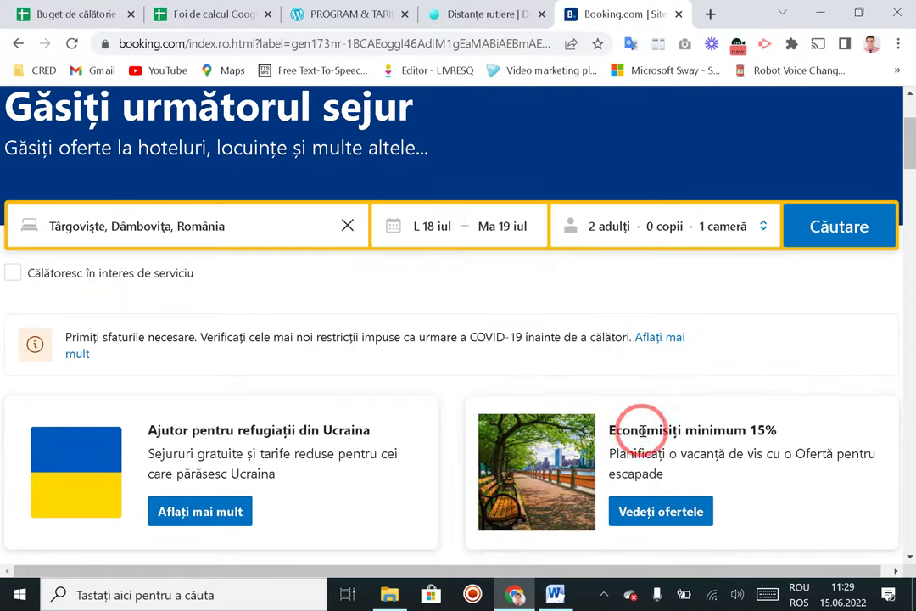
# Step: Set the party to 2 adults, one child aged 13 and 2 rooms, and run the accommodation search
pyautogui.click(601, 229)
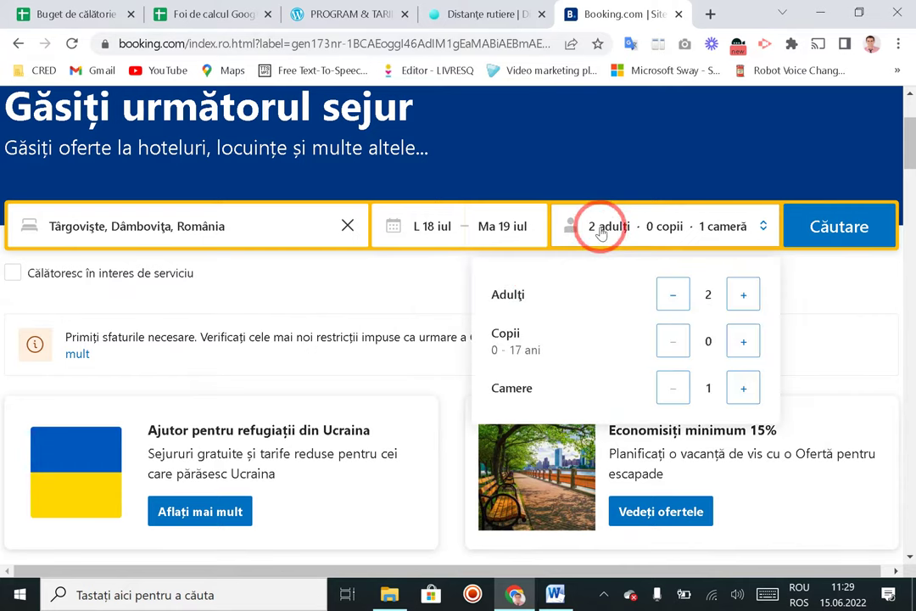
pyautogui.click(743, 342)
pyautogui.scroll(-1, 649, 368)
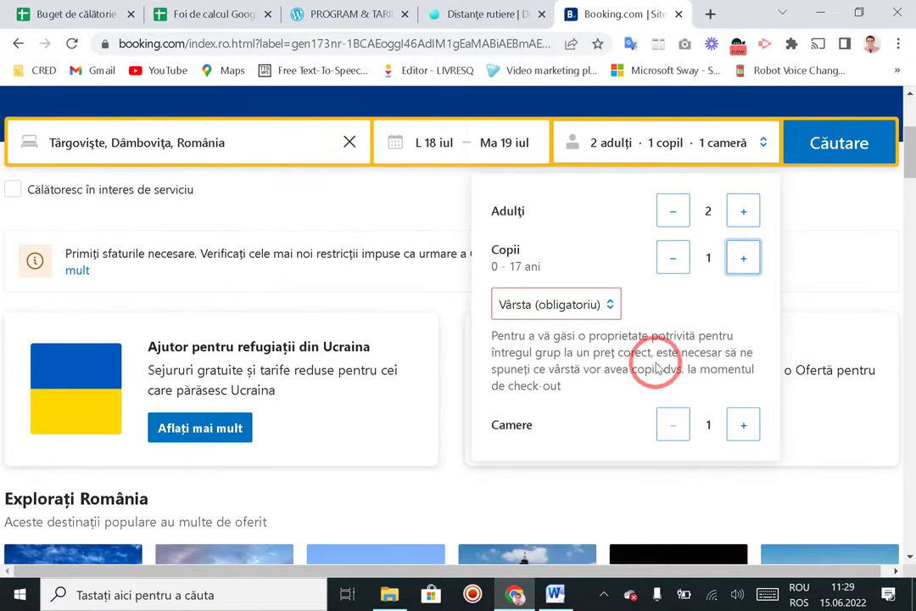
pyautogui.click(743, 424)
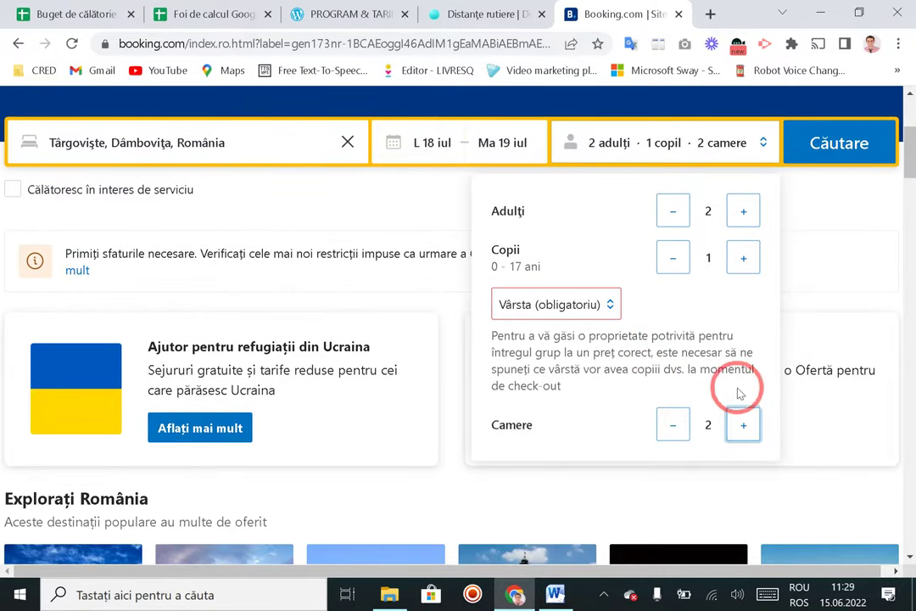
pyautogui.scroll(1, 644, 373)
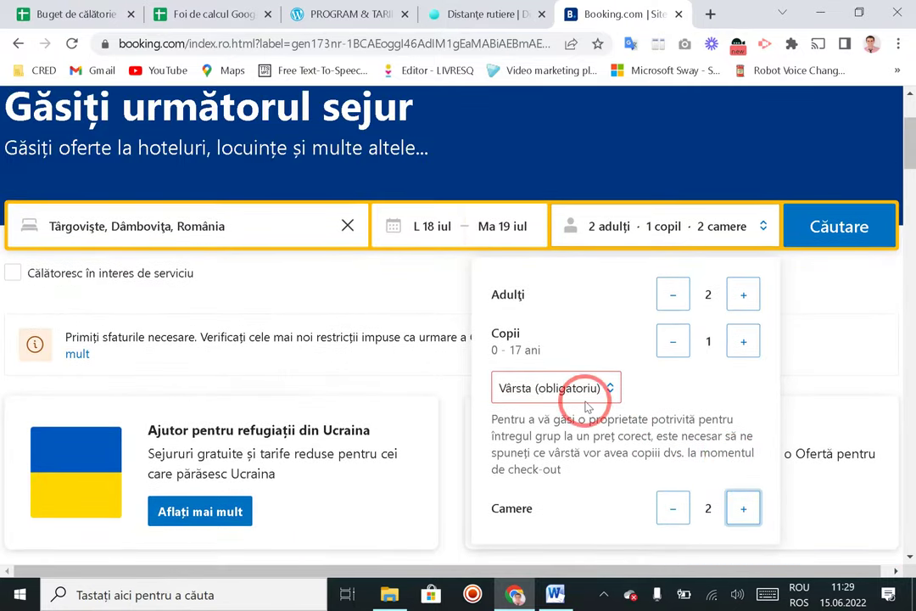
pyautogui.click(593, 387)
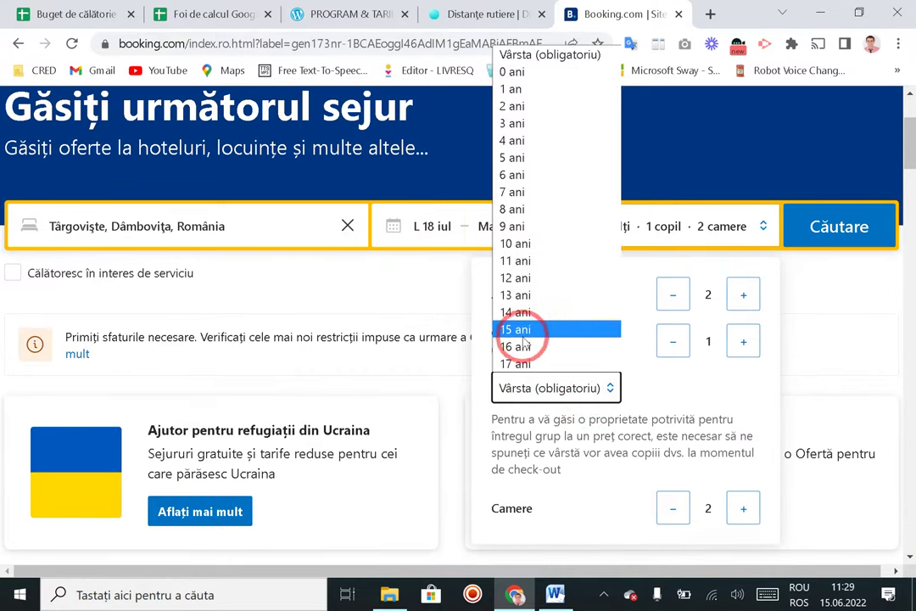
pyautogui.click(526, 294)
pyautogui.scroll(-1, 651, 386)
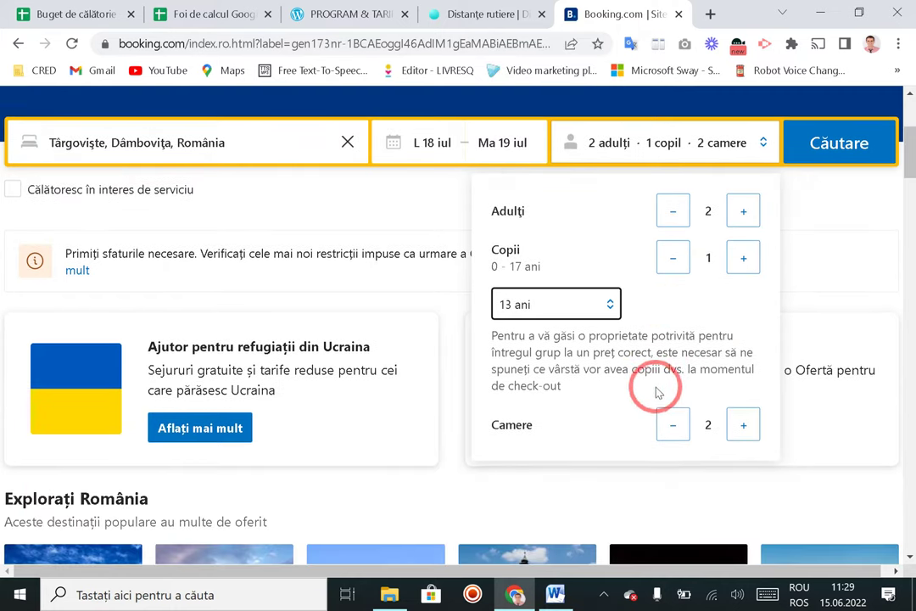
pyautogui.click(843, 145)
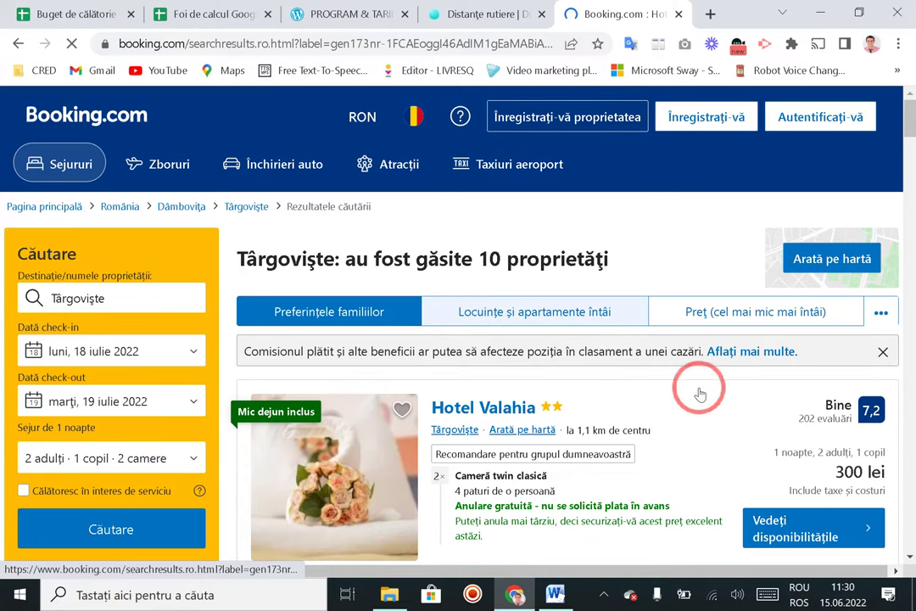
# Step: Sort the Târgoviște listings by lowest price first and find the price of Pensiunea Calea Targovetilor
pyautogui.scroll(-1, 691, 405)
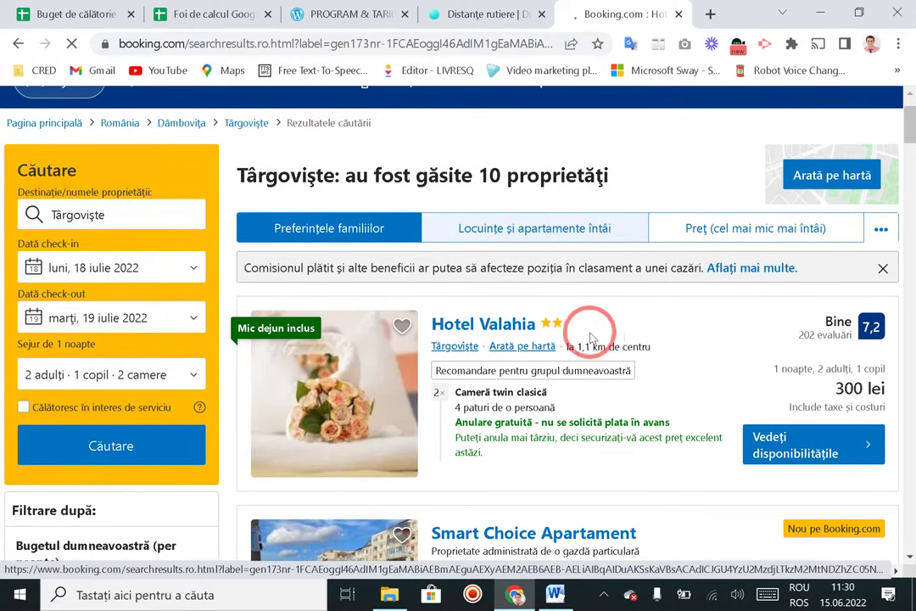
pyautogui.scroll(-1, 694, 360)
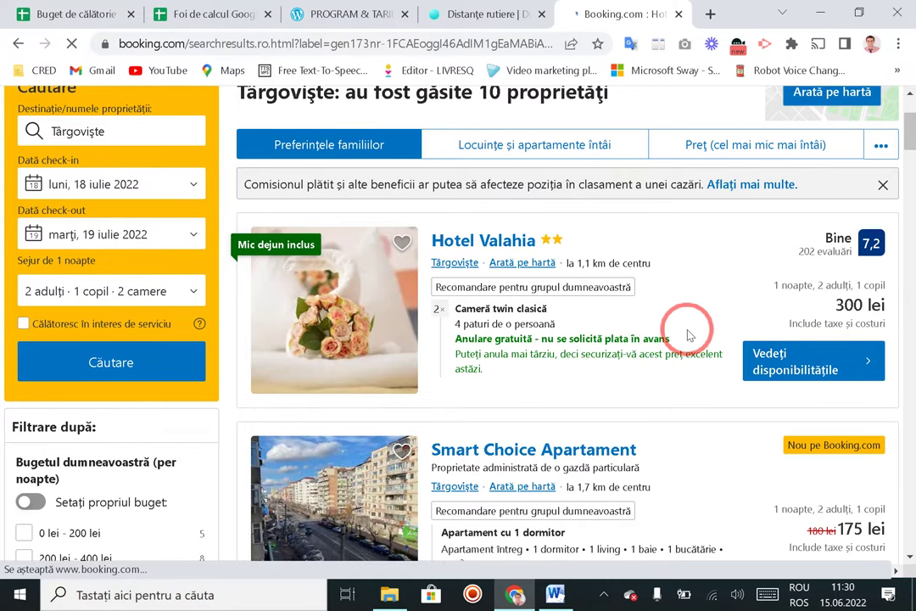
pyautogui.scroll(-1, 693, 344)
pyautogui.scroll(2, 691, 344)
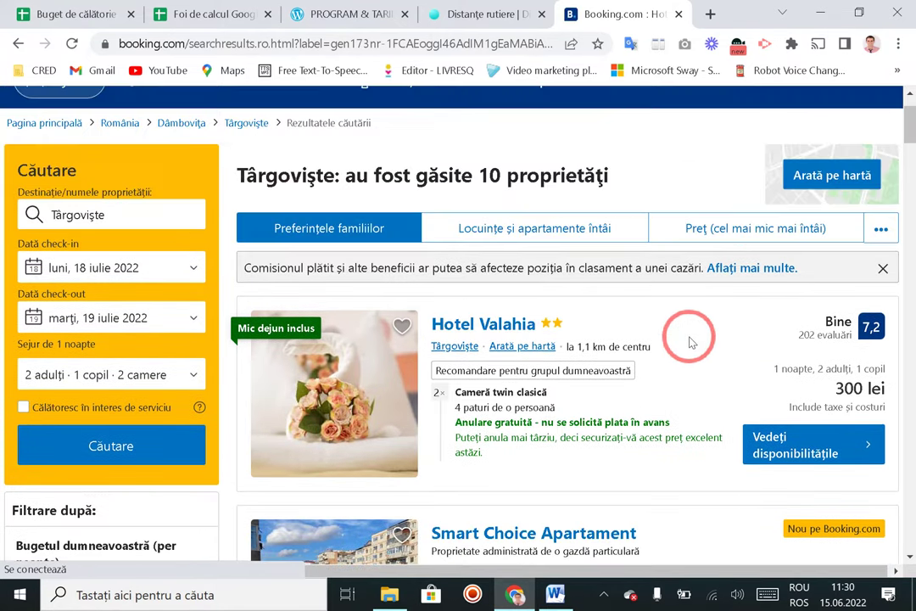
pyautogui.click(768, 236)
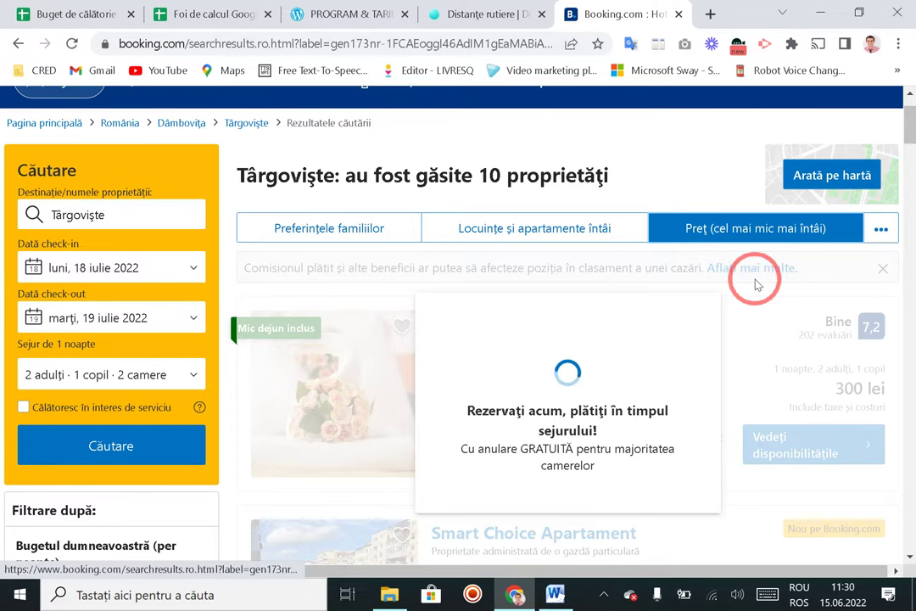
pyautogui.scroll(-3, 658, 337)
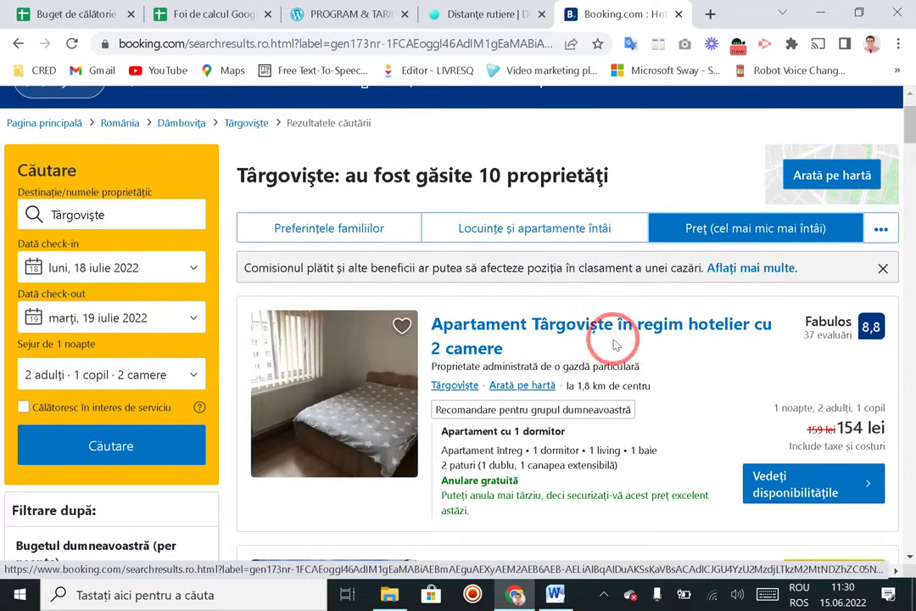
pyautogui.scroll(-4, 666, 345)
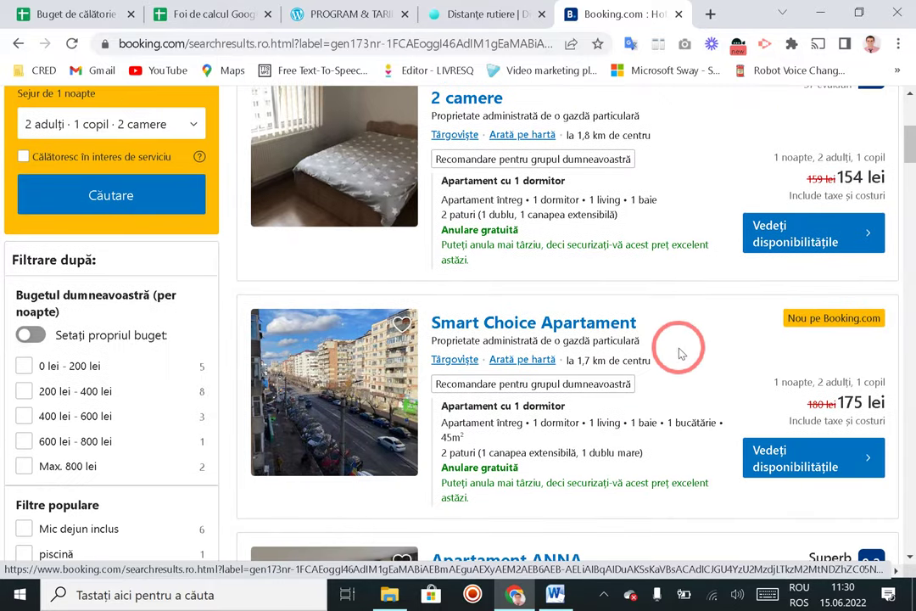
pyautogui.scroll(-4, 685, 362)
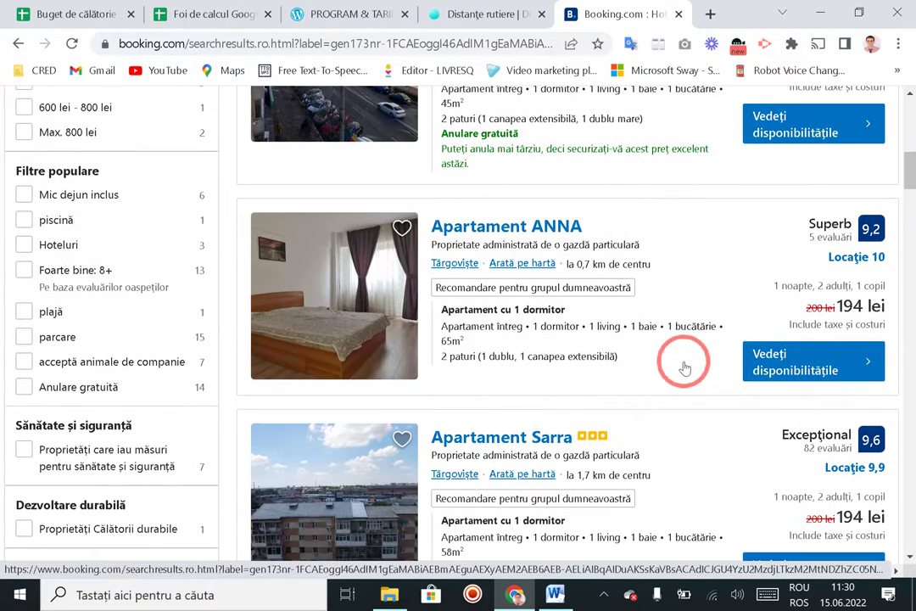
pyautogui.scroll(-4, 693, 362)
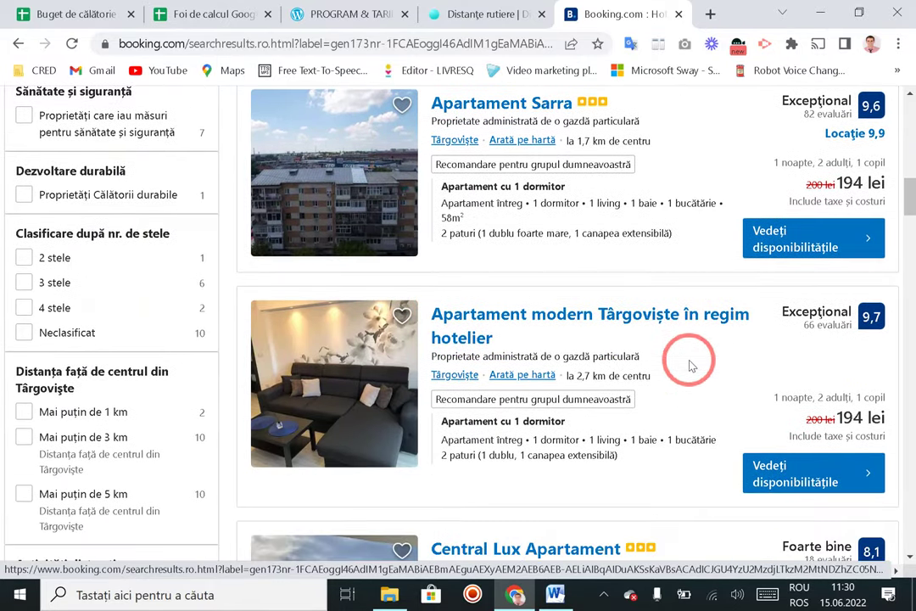
pyautogui.scroll(-1, 686, 361)
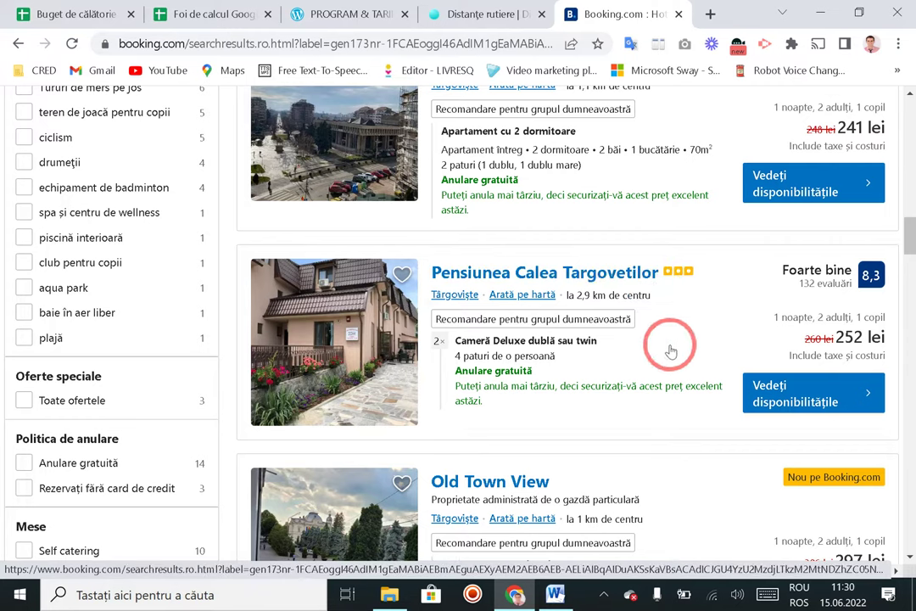
pyautogui.moveTo(585, 301)
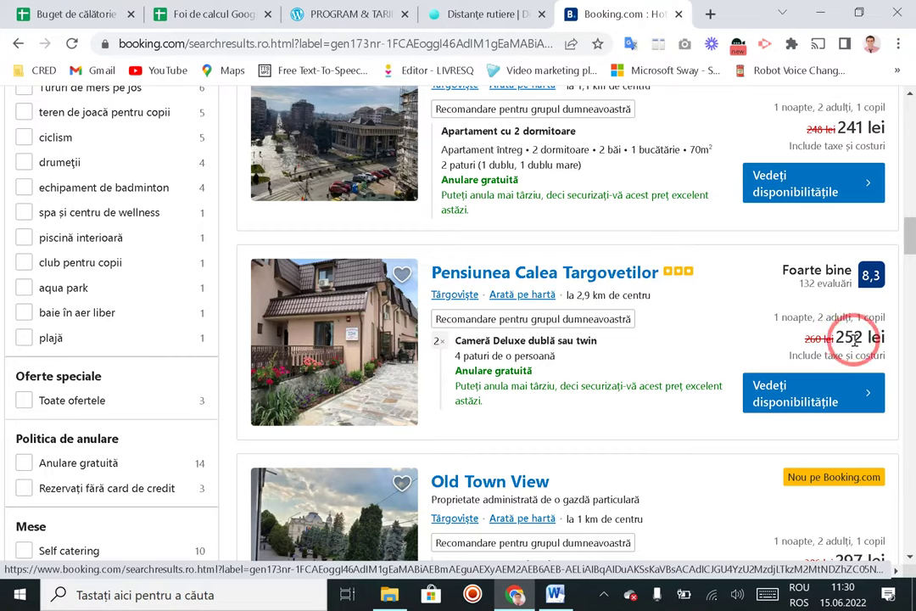
# Step: In the Buget de călătorie sheet, enter 252 as the Cazare cost for Ziua 1 in B4 and check the overall total
pyautogui.click(84, 9)
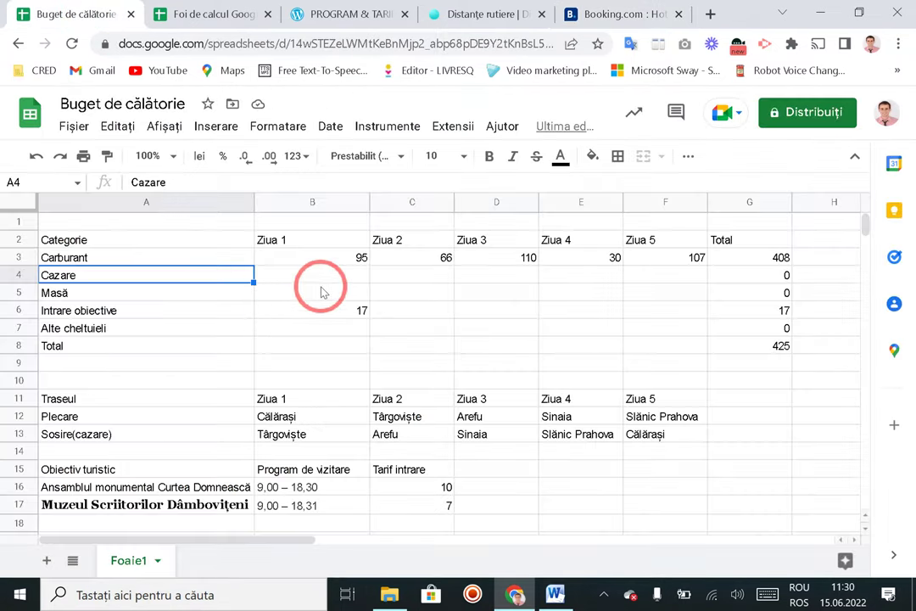
pyautogui.click(343, 286)
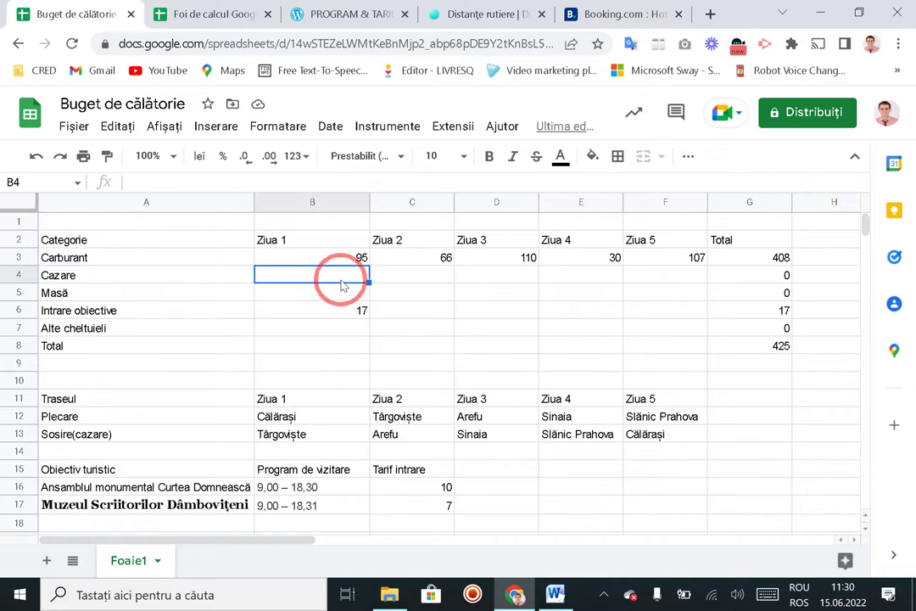
pyautogui.write('252')
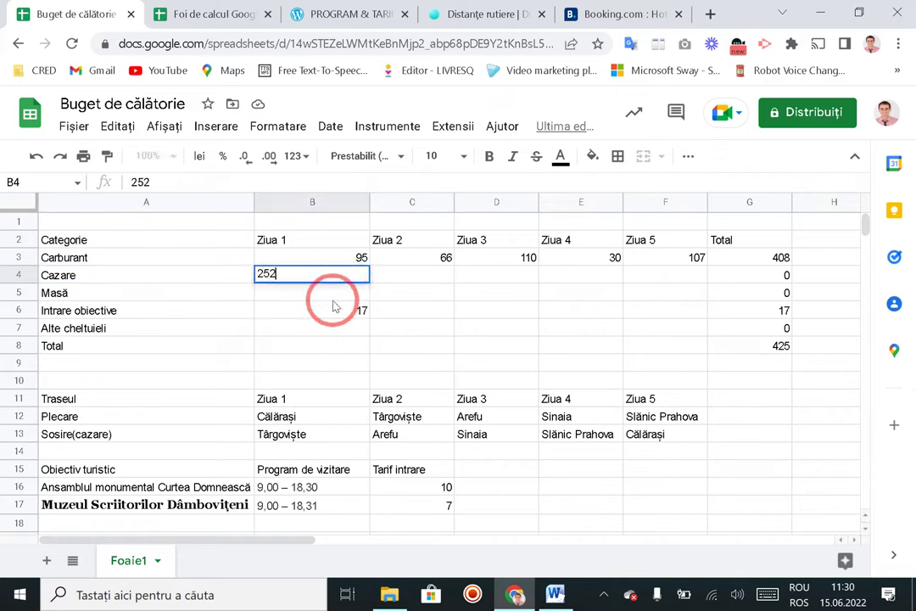
pyautogui.press('Return')
pyautogui.click(740, 347)
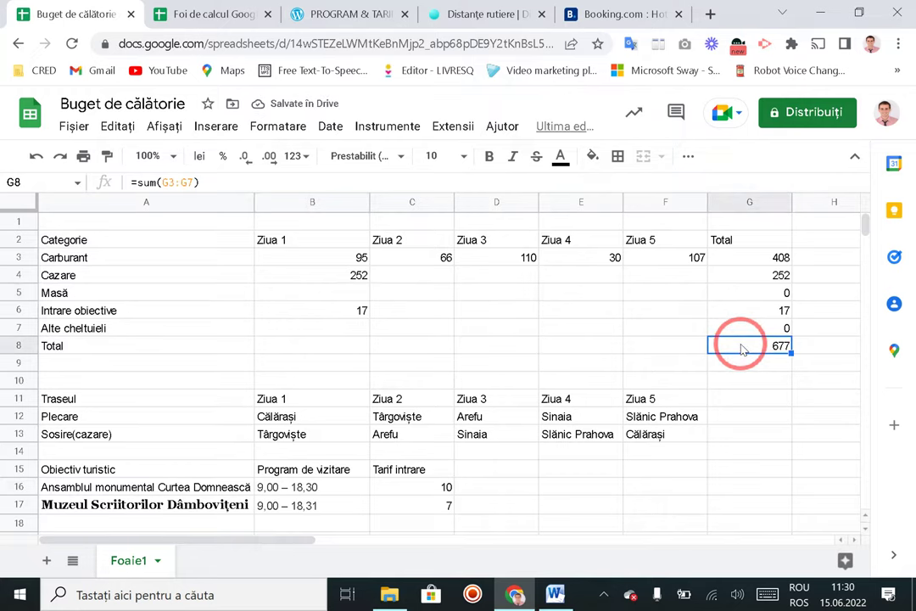
# Step: Select the Cazare cell for Ziua 2, search the web for "turist info" in a new browser tab and open the turistinfo.ro site
pyautogui.click(436, 278)
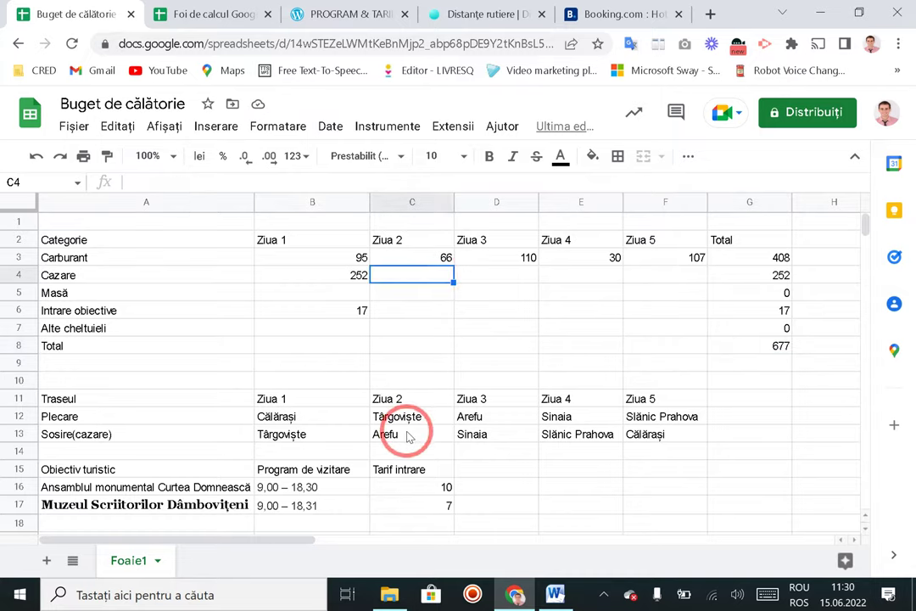
pyautogui.click(709, 14)
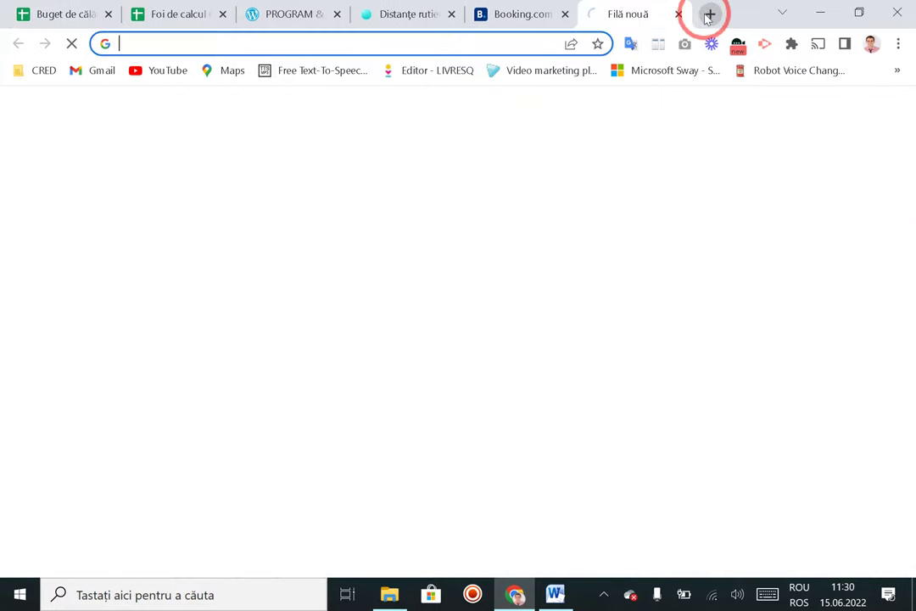
pyautogui.write('tur')
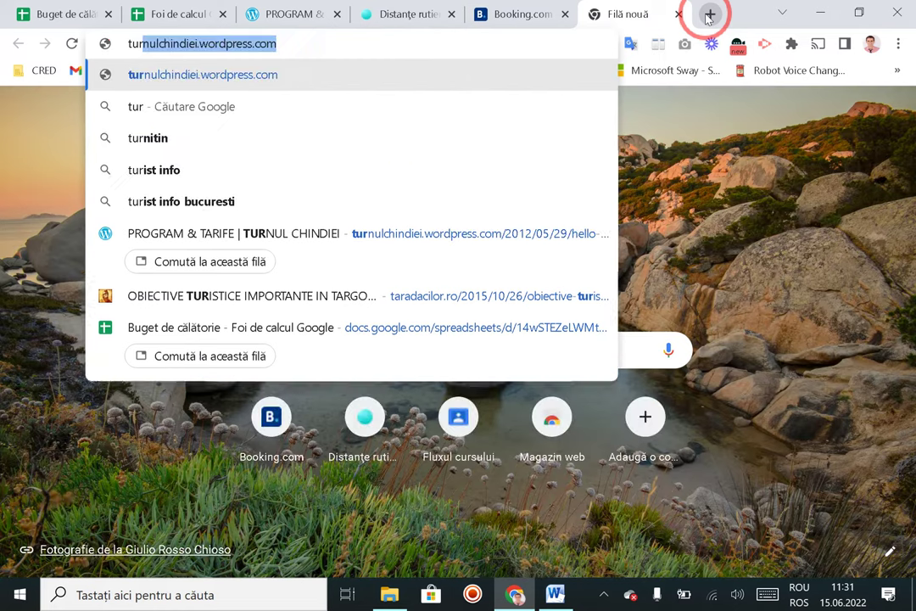
pyautogui.write('ist')
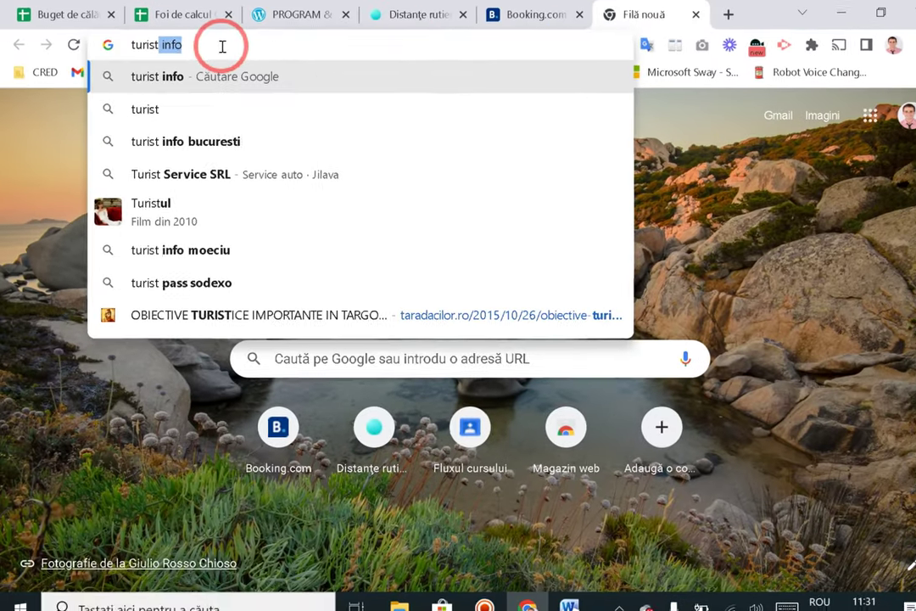
pyautogui.press('Return')
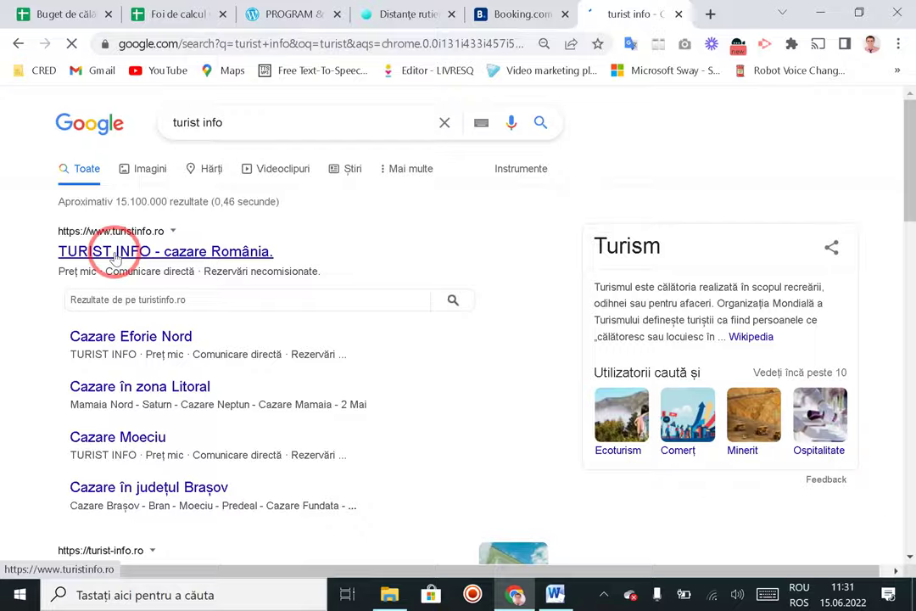
pyautogui.click(116, 254)
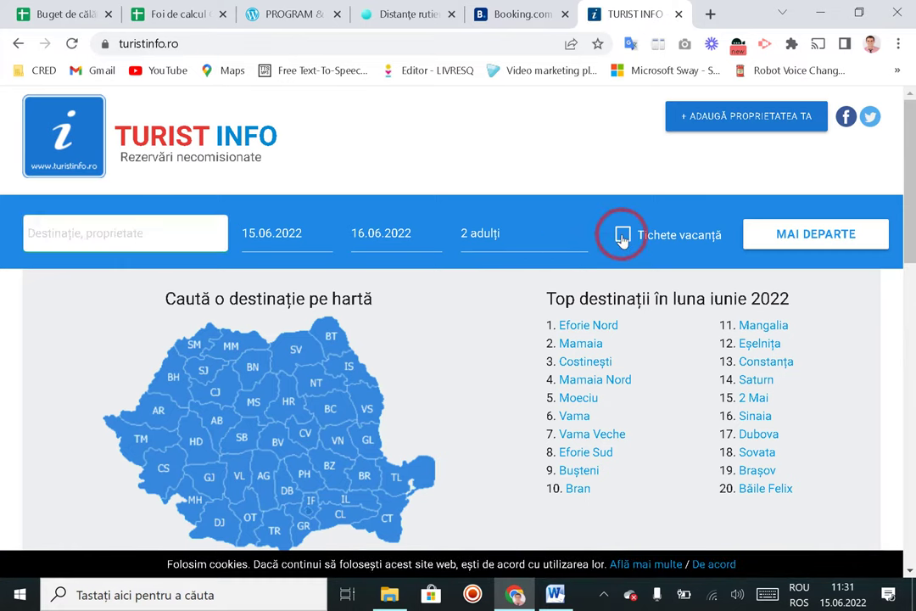
# Step: Require acceptance of holiday vouchers (Tichete vacanță) and set the destination to Arefu, jud. Argeș, the Ziua 2 overnight stop
pyautogui.click(622, 236)
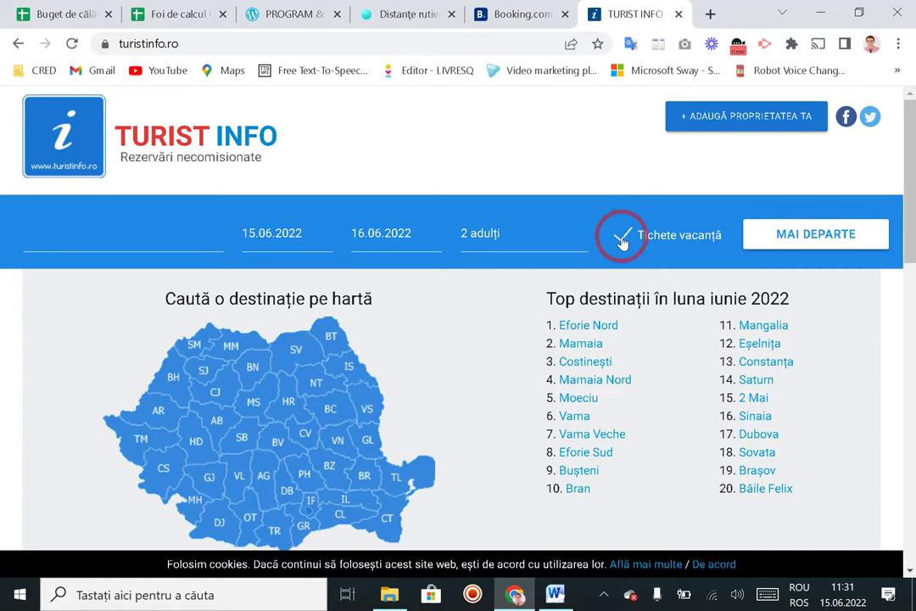
pyautogui.click(94, 243)
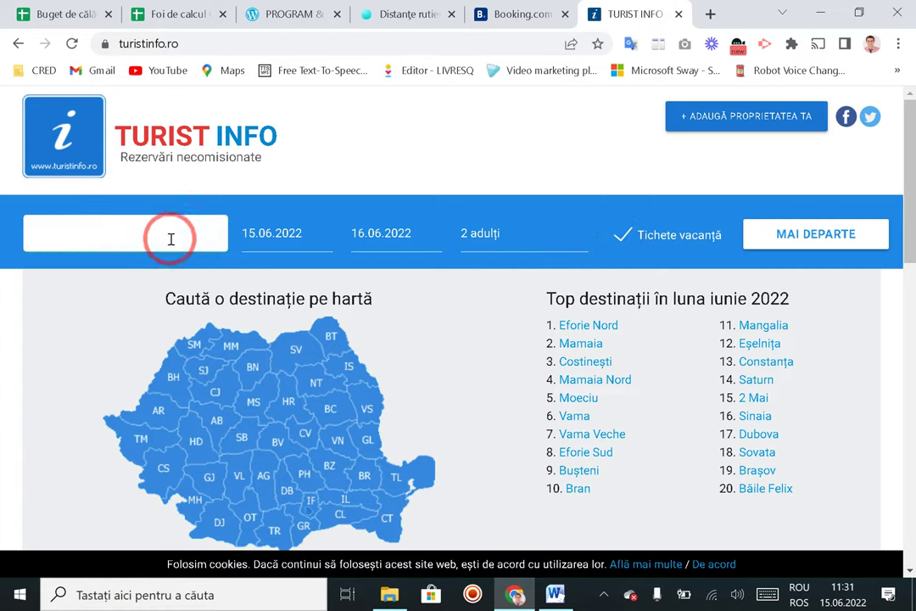
pyautogui.click(151, 9)
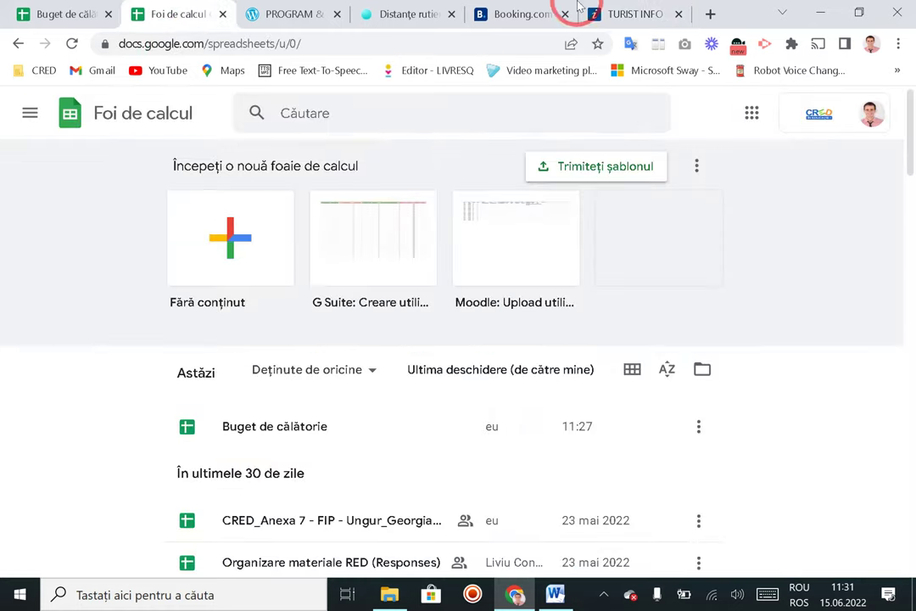
pyautogui.click(88, 15)
pyautogui.click(604, 13)
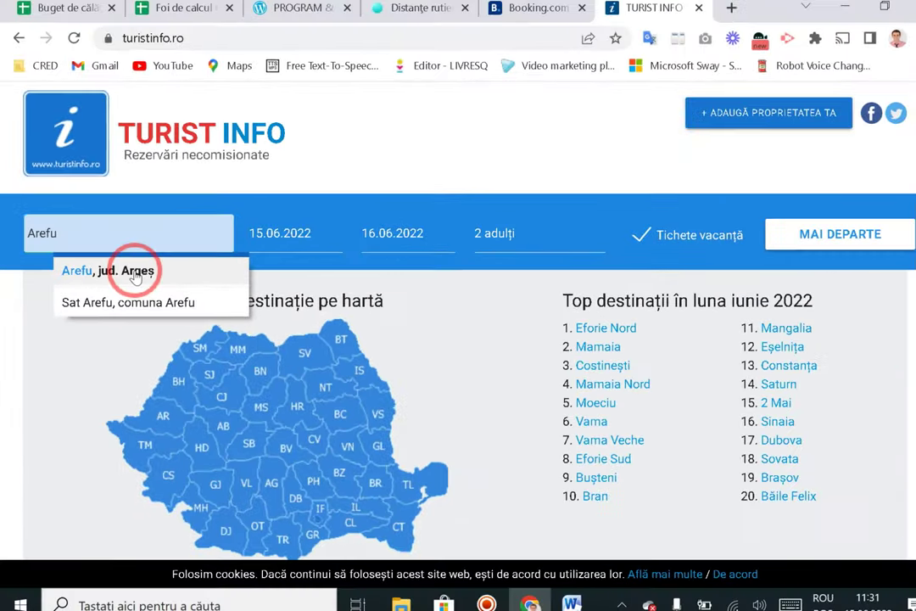
pyautogui.click(127, 270)
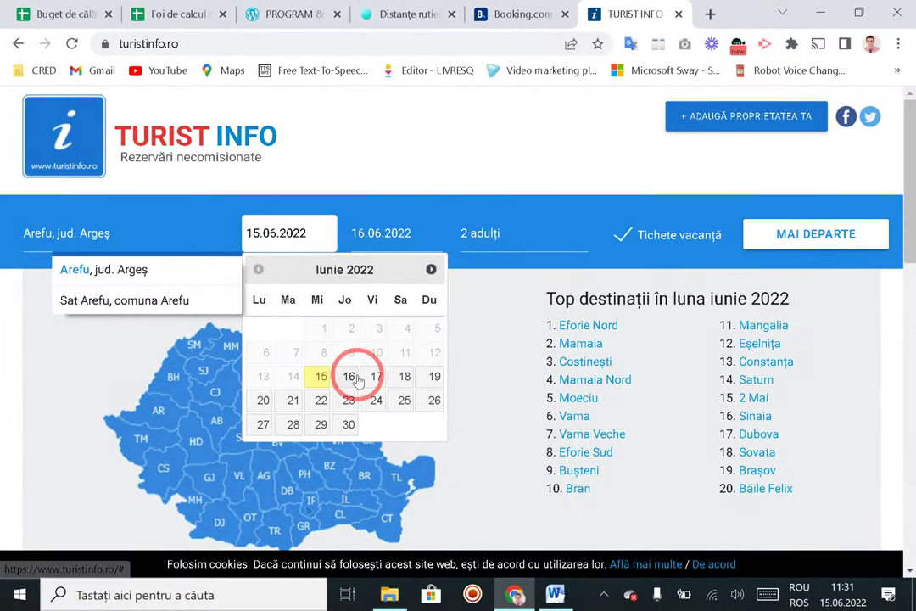
# Step: Set the stay from 19.07.2022 to 20.07.2022
pyautogui.click(431, 270)
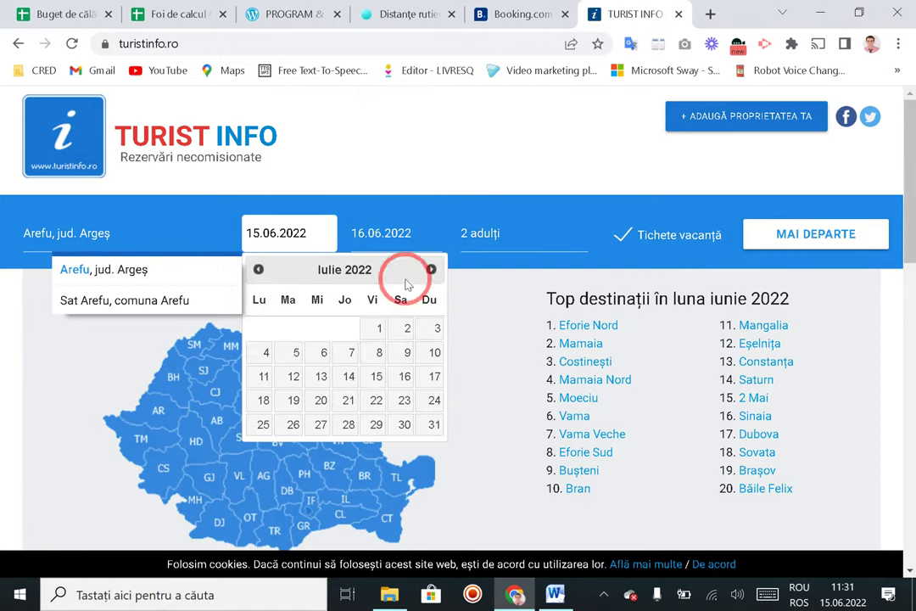
pyautogui.click(294, 403)
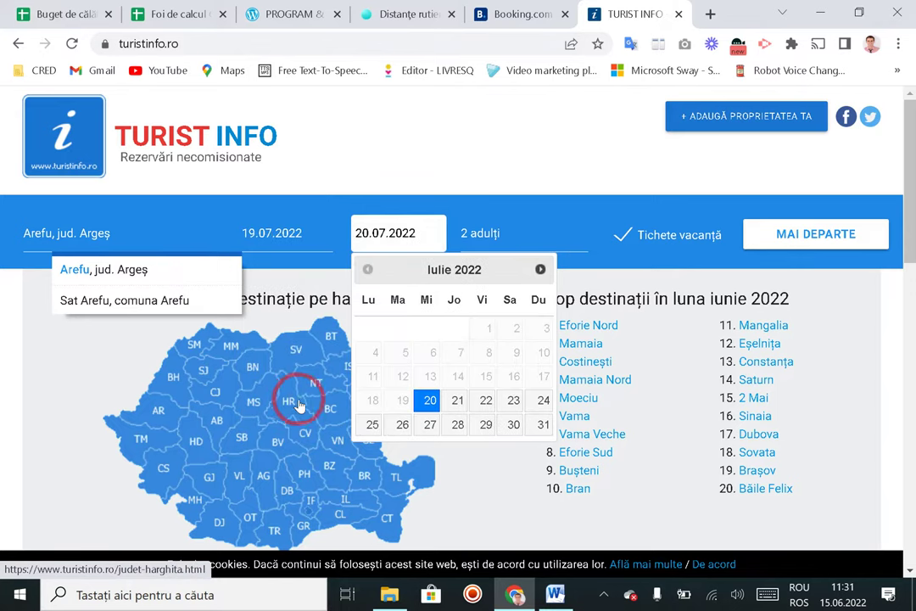
pyautogui.click(429, 402)
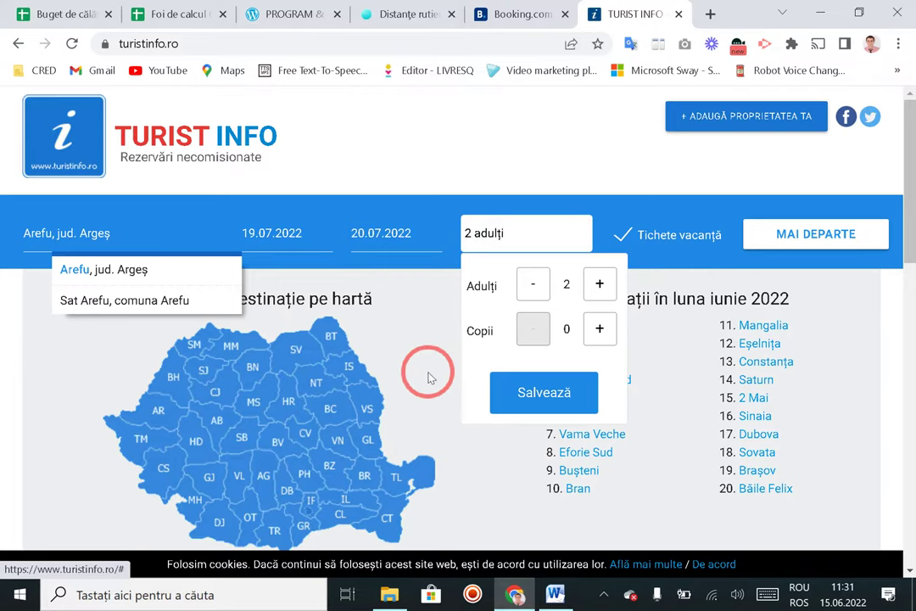
# Step: Add one child aged 13 to the 2 adults, save the party and run the search for Arefu, jud. Argeș
pyautogui.click(601, 344)
pyautogui.click(509, 409)
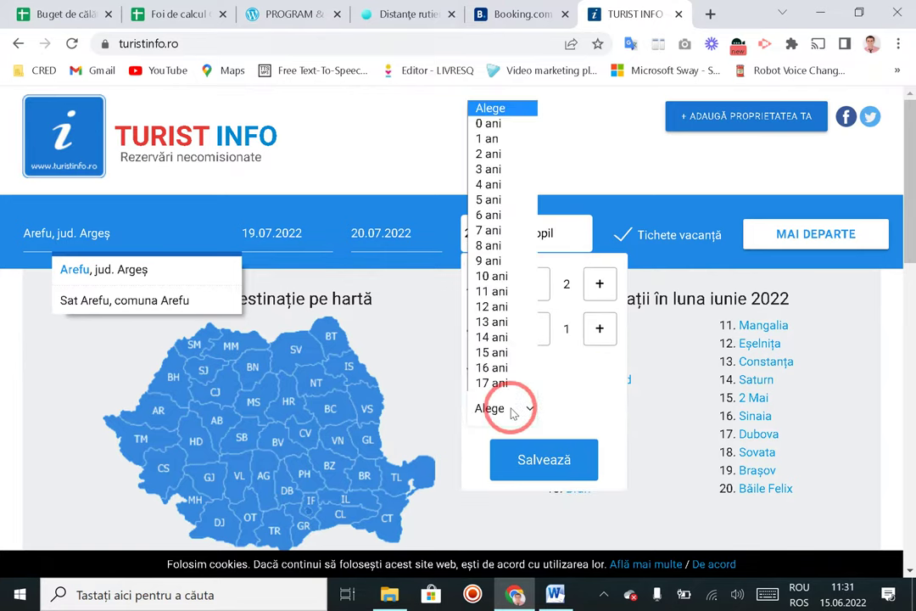
pyautogui.click(500, 323)
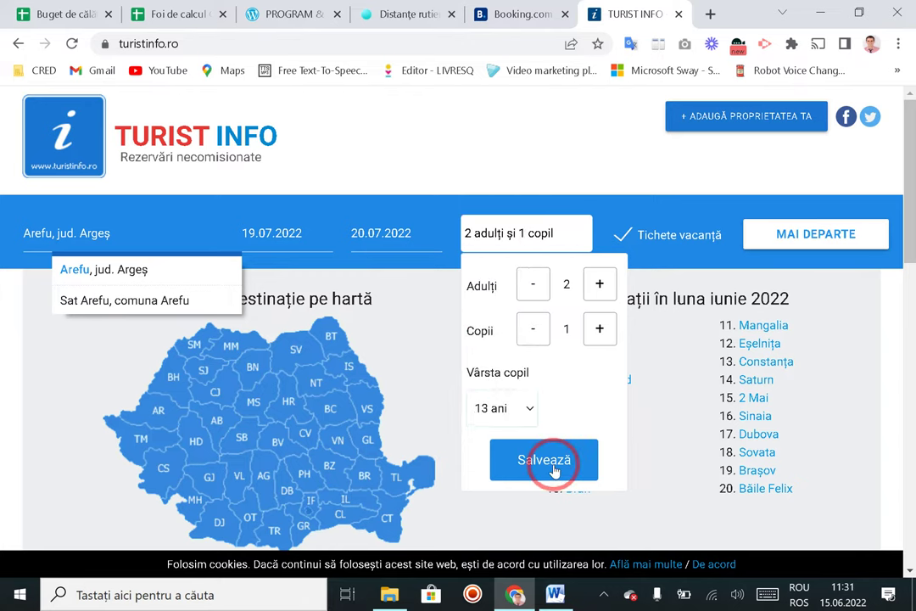
pyautogui.click(550, 466)
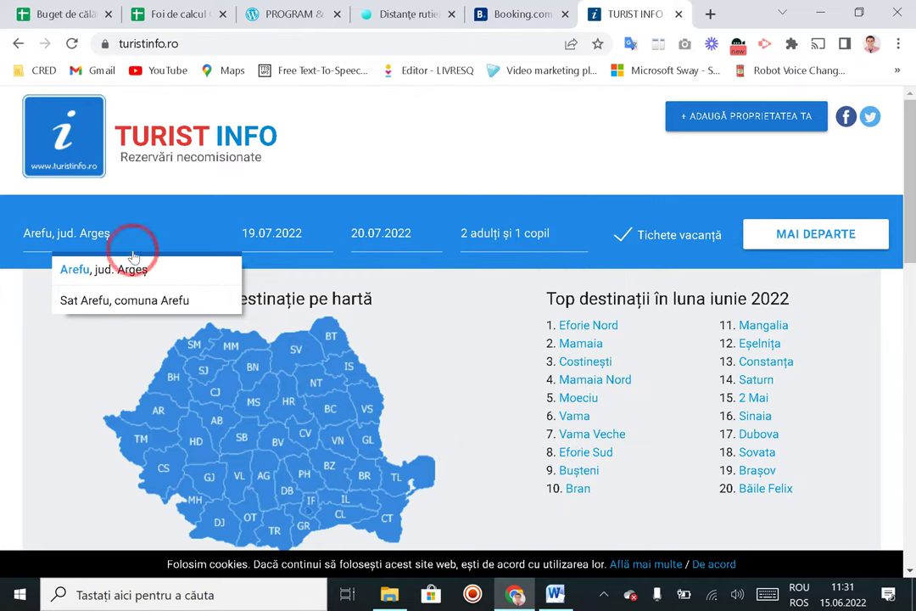
pyautogui.click(78, 270)
pyautogui.click(777, 236)
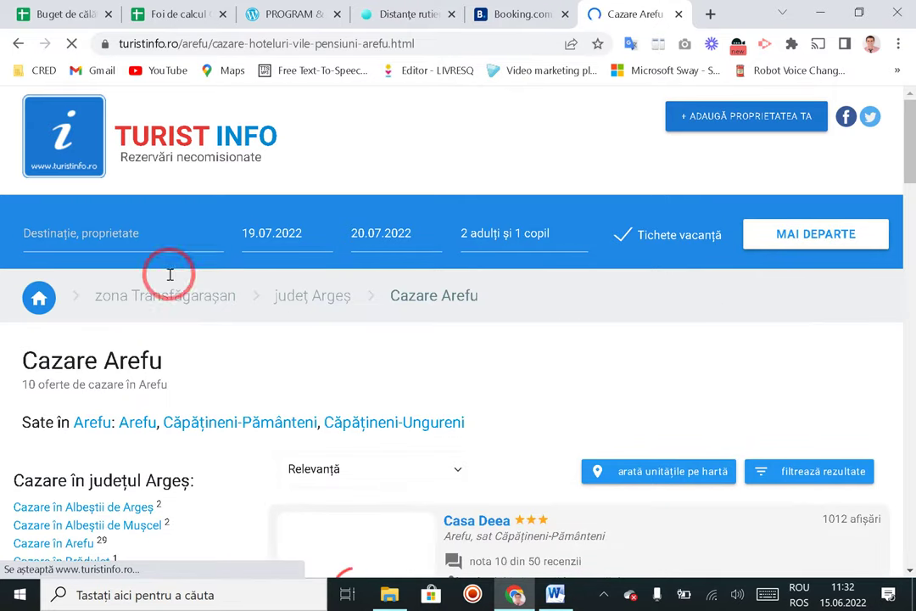
# Step: Sort the Arefu accommodation offers by ascending price
pyautogui.scroll(-1, 484, 328)
pyautogui.scroll(-1, 471, 322)
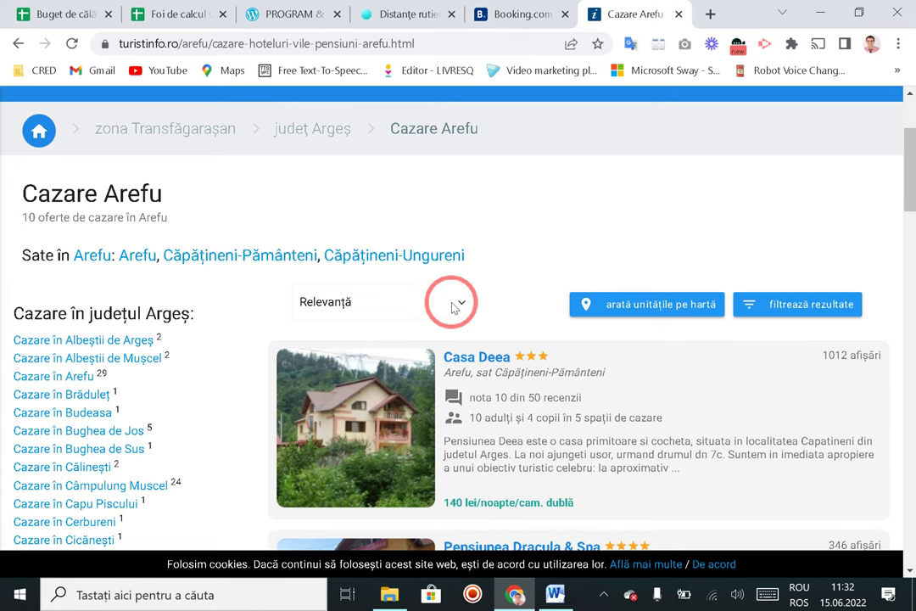
pyautogui.click(454, 307)
pyautogui.click(380, 342)
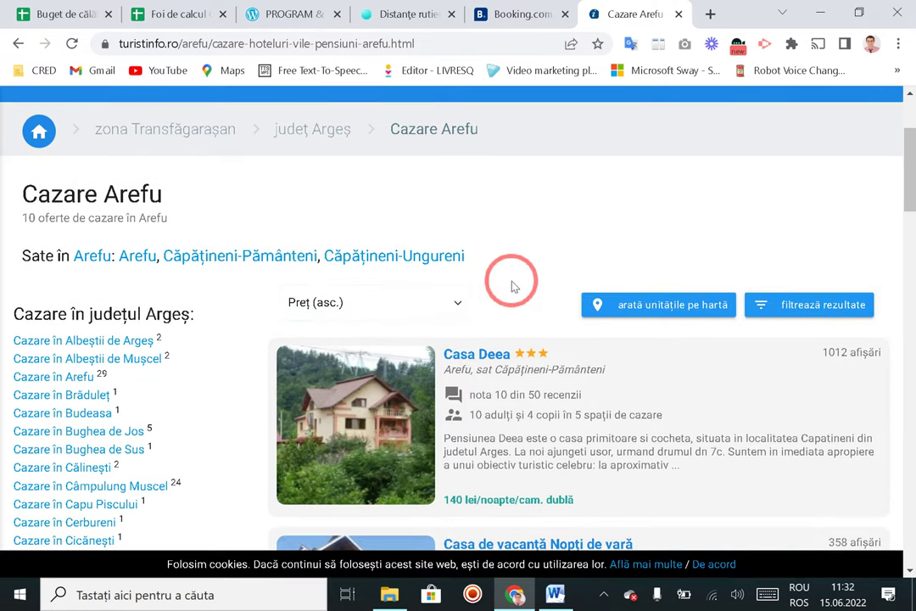
# Step: Open the Casa Deea listing and examine its room types, capacities and rates for the selected stay
pyautogui.scroll(-1, 512, 286)
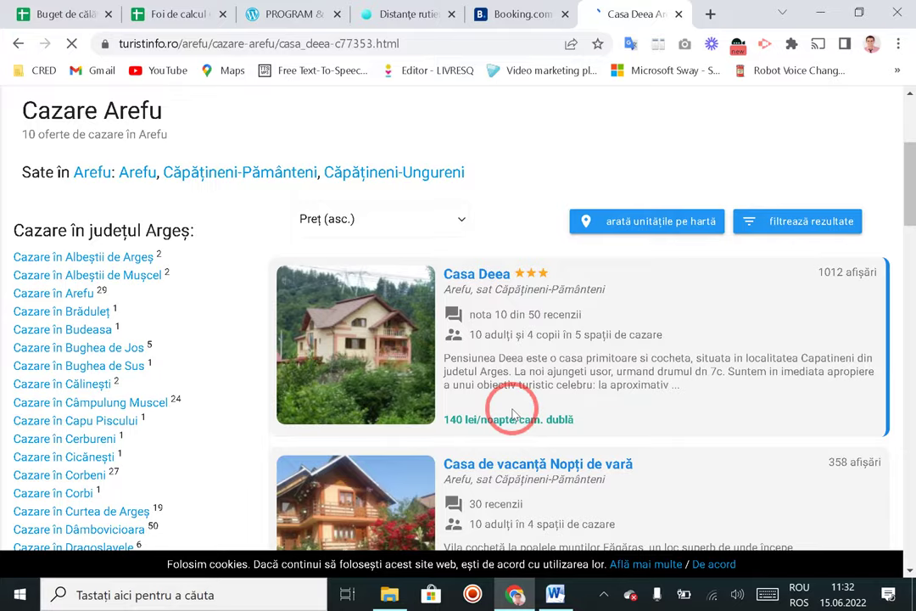
pyautogui.scroll(-1, 7, 428)
pyautogui.scroll(-1, 7, 428)
pyautogui.scroll(-1, 231, 316)
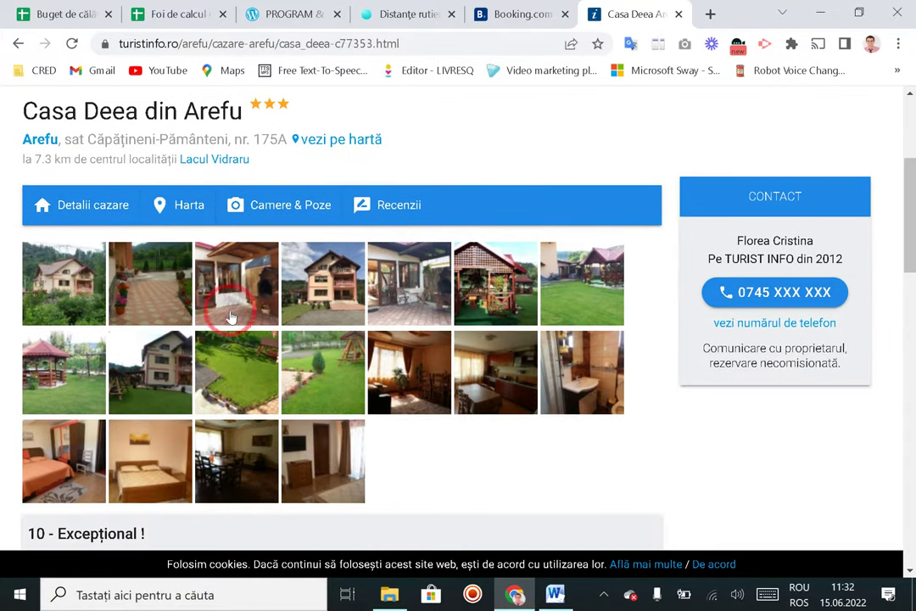
pyautogui.scroll(-8, 306, 410)
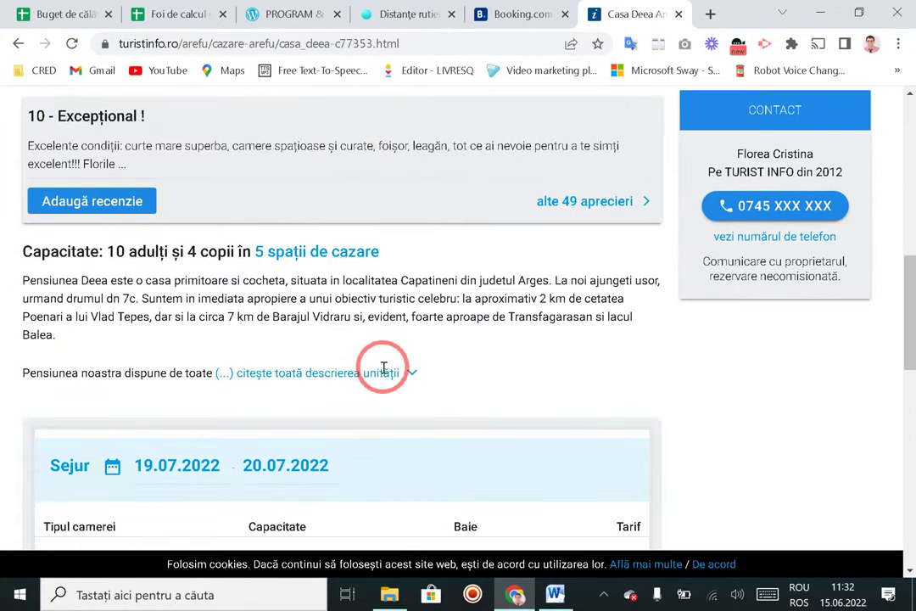
pyautogui.scroll(-2, 374, 347)
pyautogui.scroll(-1, 356, 403)
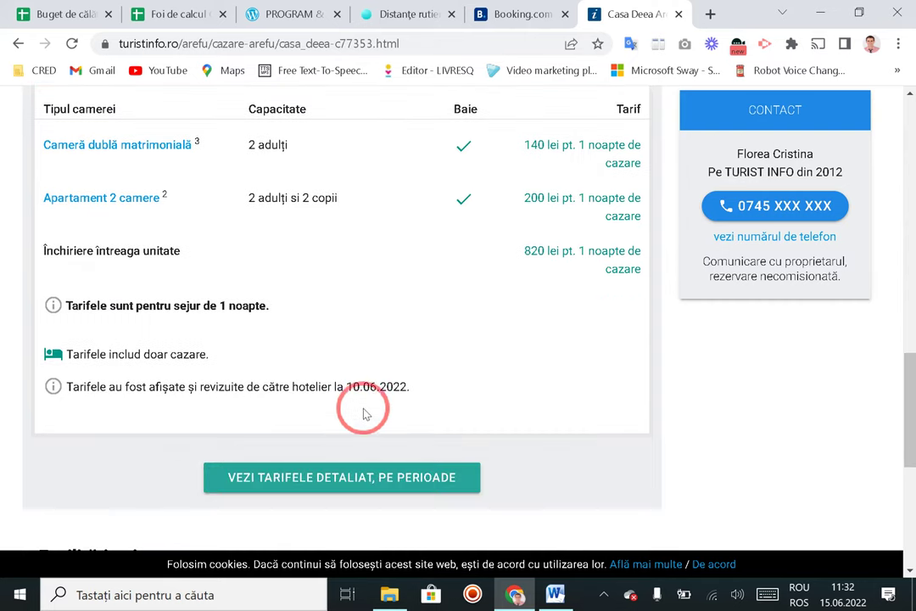
pyautogui.scroll(1, 404, 363)
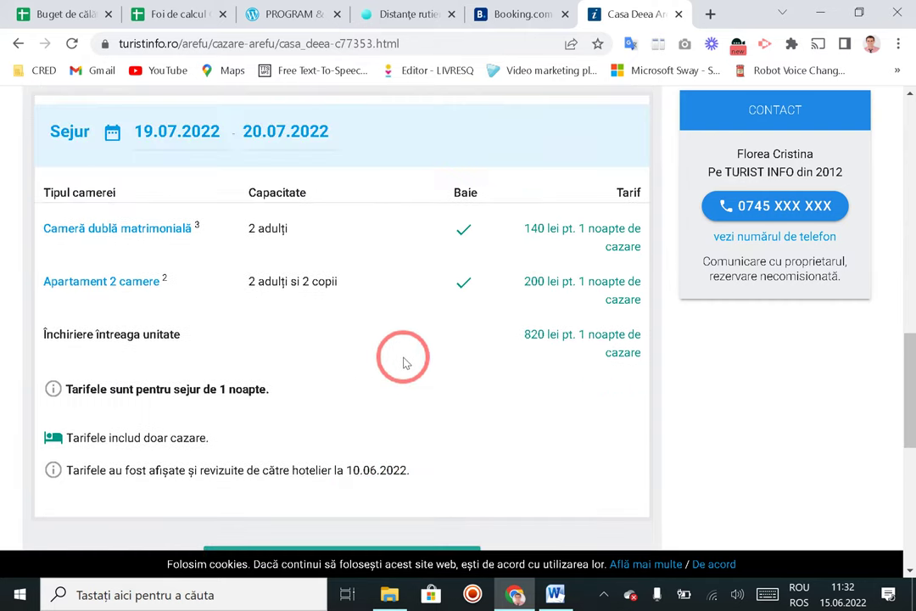
pyautogui.scroll(12, 405, 364)
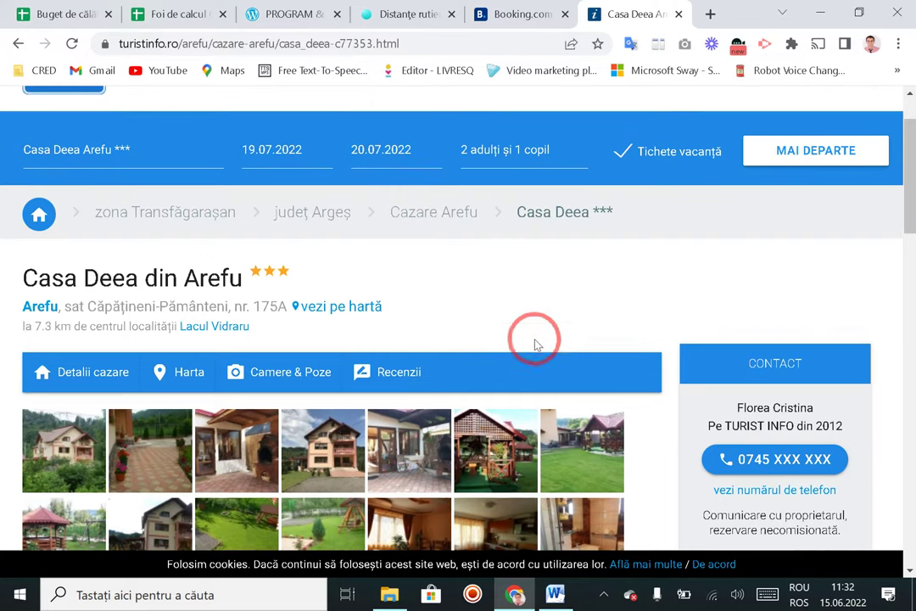
# Step: Replace the Casa Deea destination with Arefu, jud. Argeș and rerun the accommodation search
pyautogui.click(808, 154)
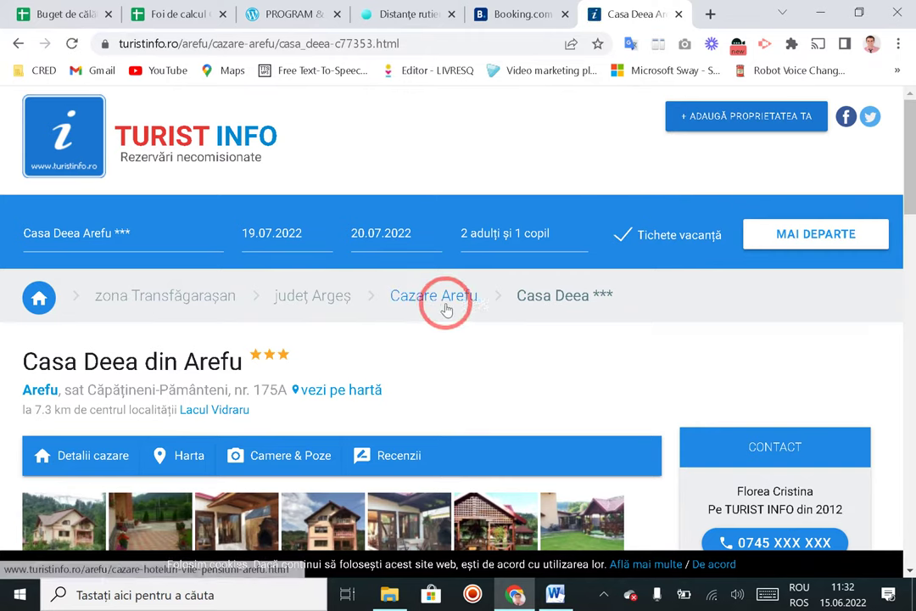
pyautogui.click(149, 231)
pyautogui.write('Arefu')
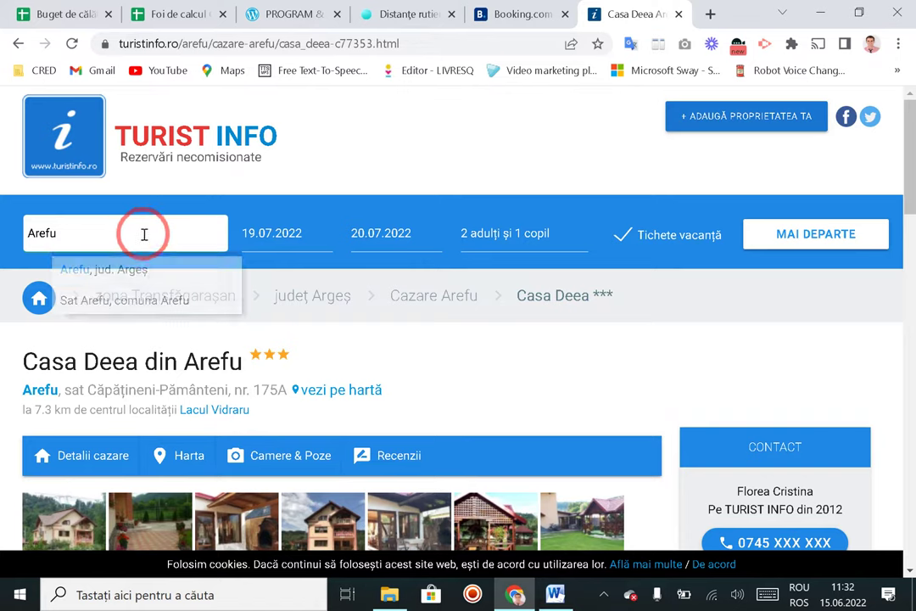
pyautogui.click(133, 270)
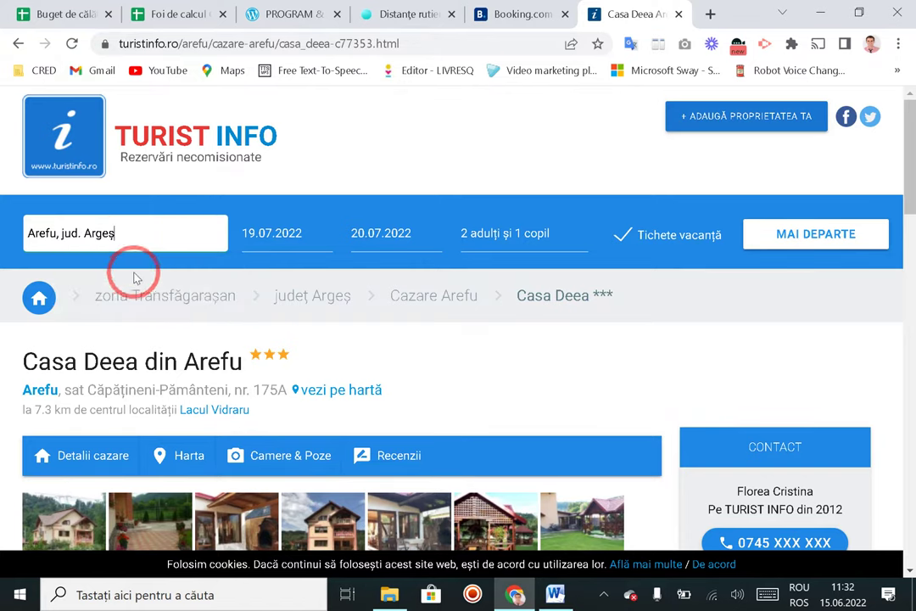
pyautogui.click(797, 227)
pyautogui.click(23, 273)
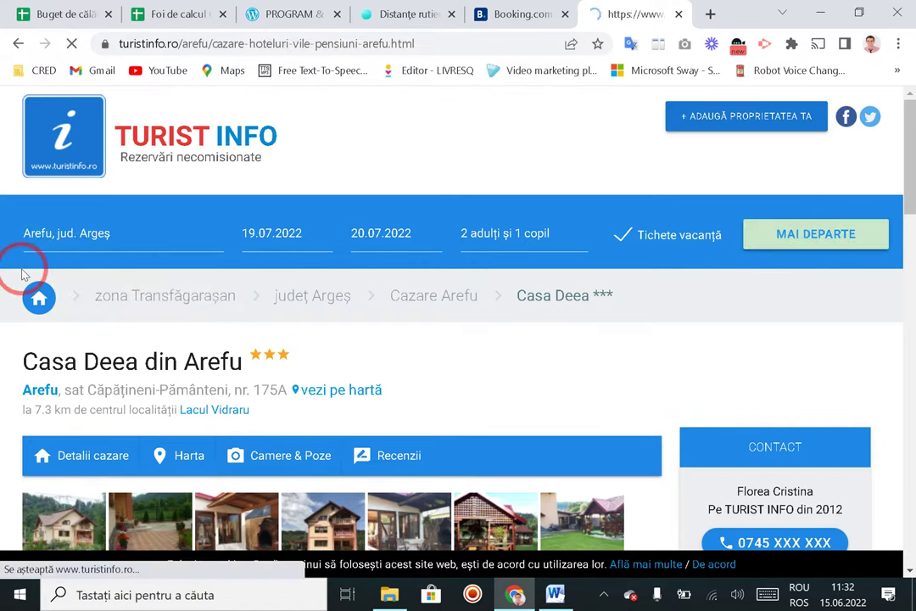
# Step: Filter the Arefu accommodation offers by the optional meals mic dejun, prânz and cină
pyautogui.scroll(-2, 36, 271)
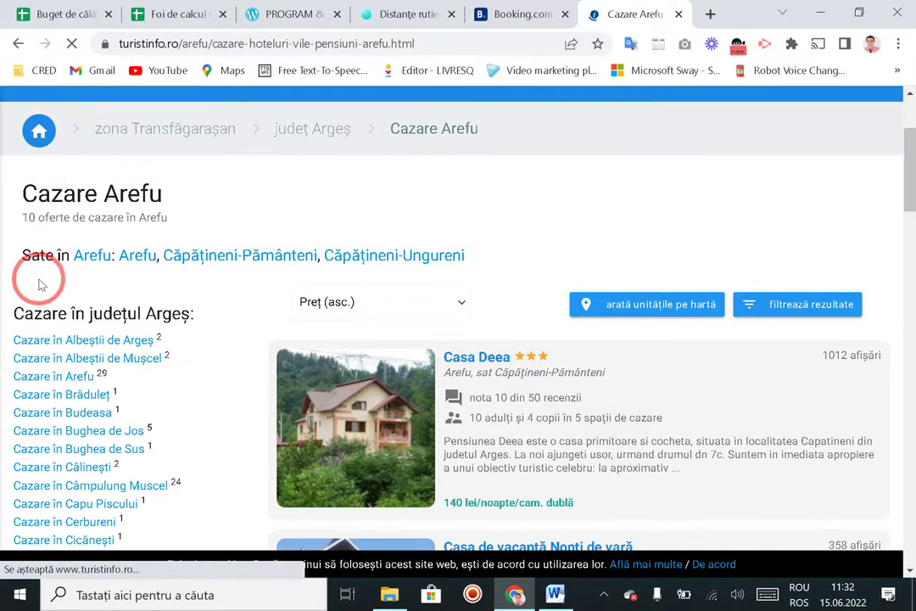
pyautogui.click(769, 307)
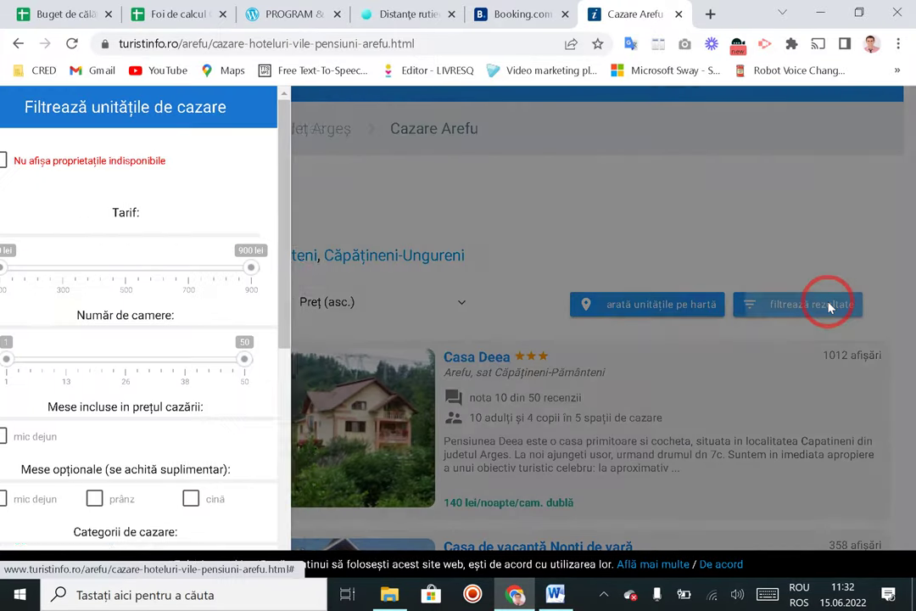
pyautogui.scroll(-2, 127, 337)
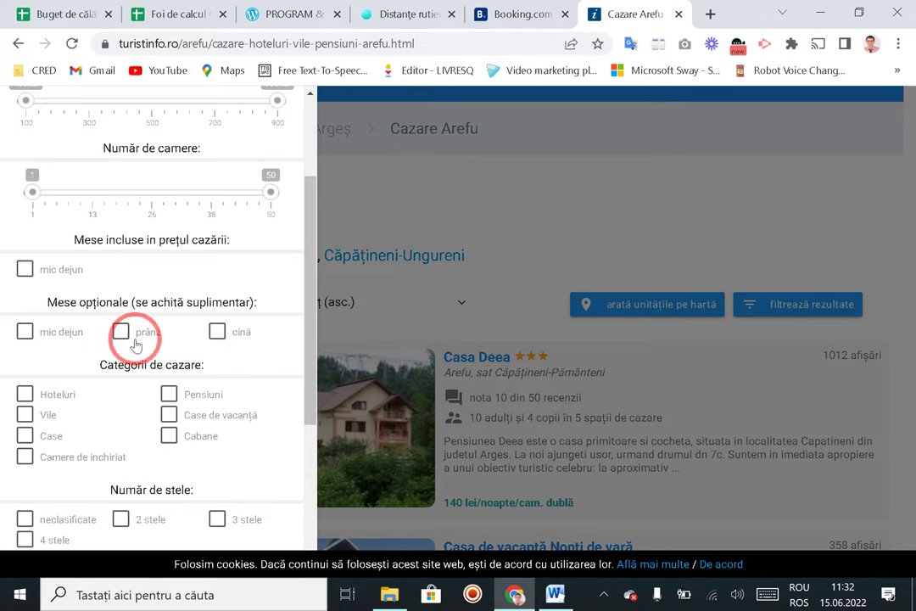
pyautogui.scroll(-1, 139, 352)
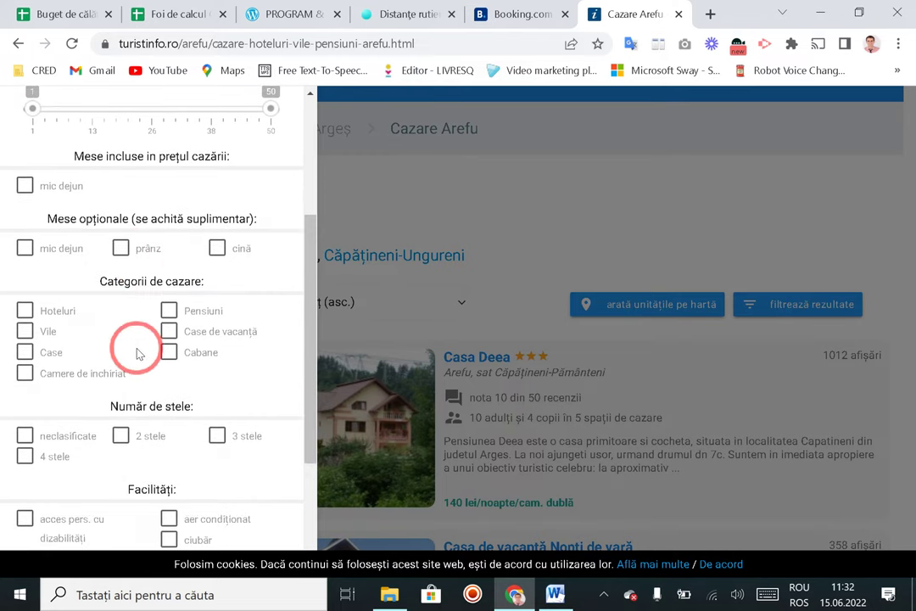
pyautogui.scroll(-4, 138, 353)
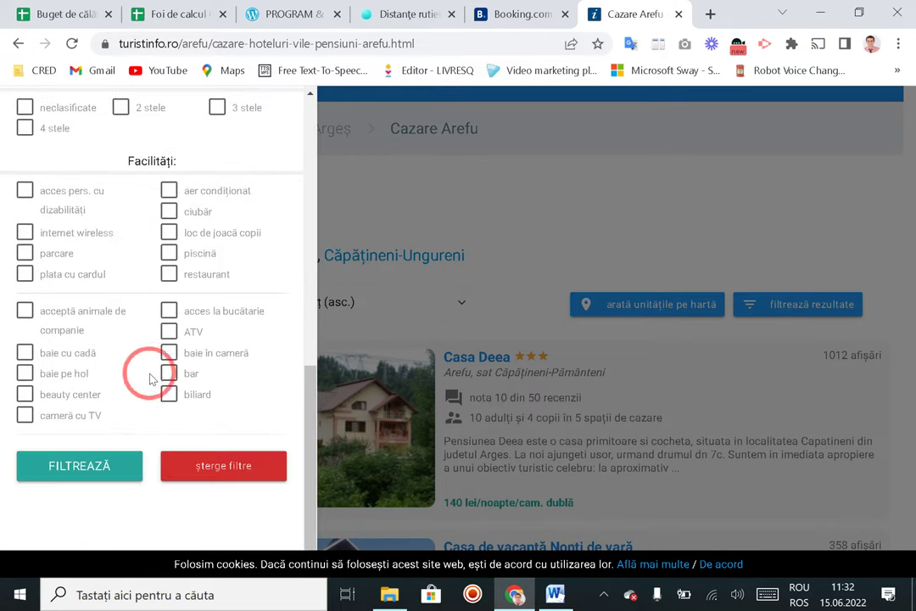
pyautogui.scroll(3, 119, 396)
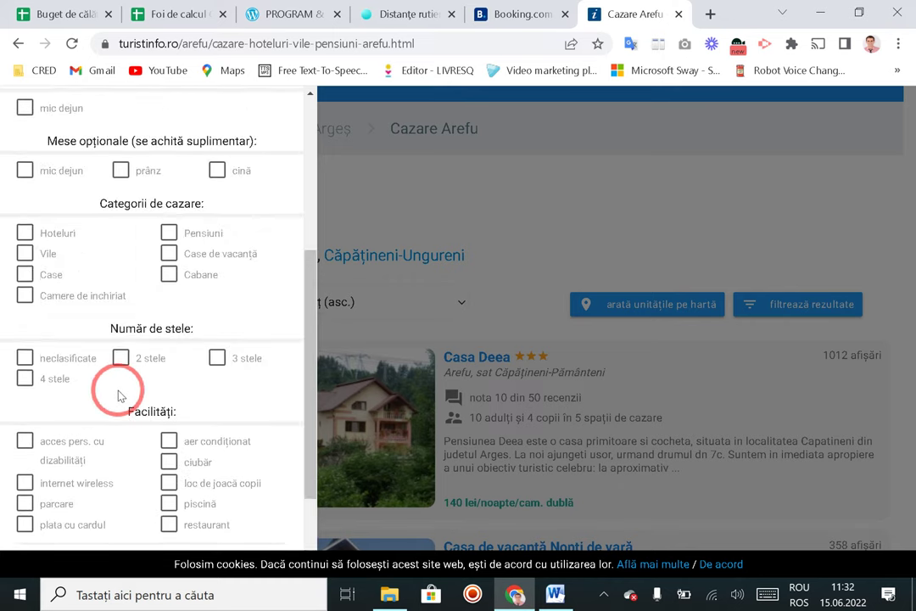
pyautogui.scroll(1, 119, 396)
pyautogui.click(30, 259)
pyautogui.click(119, 254)
pyautogui.click(219, 254)
pyautogui.scroll(-4, 270, 297)
pyautogui.click(106, 466)
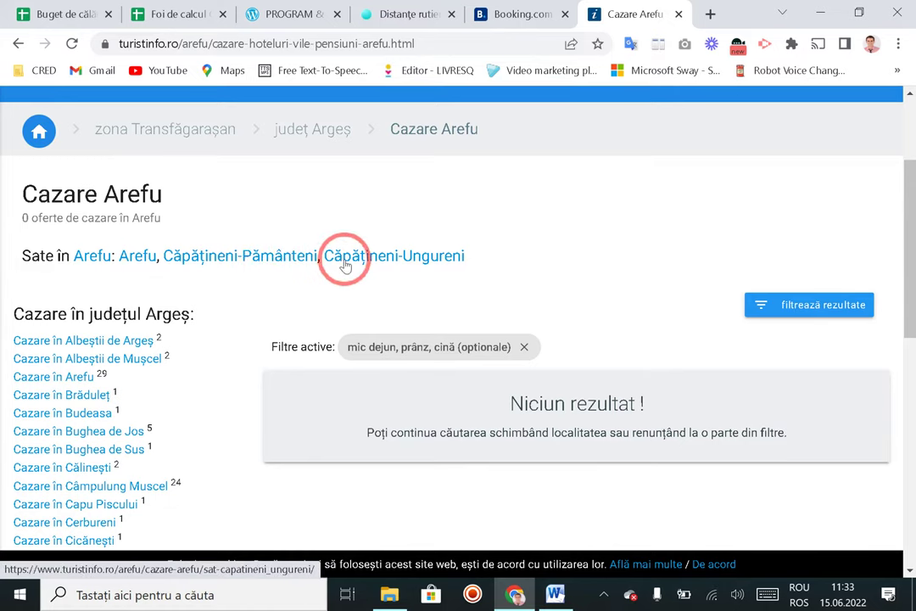
# Step: Remove the optional meal filters and filter the Arefu offers by the restaurant facility only
pyautogui.scroll(-1, 376, 288)
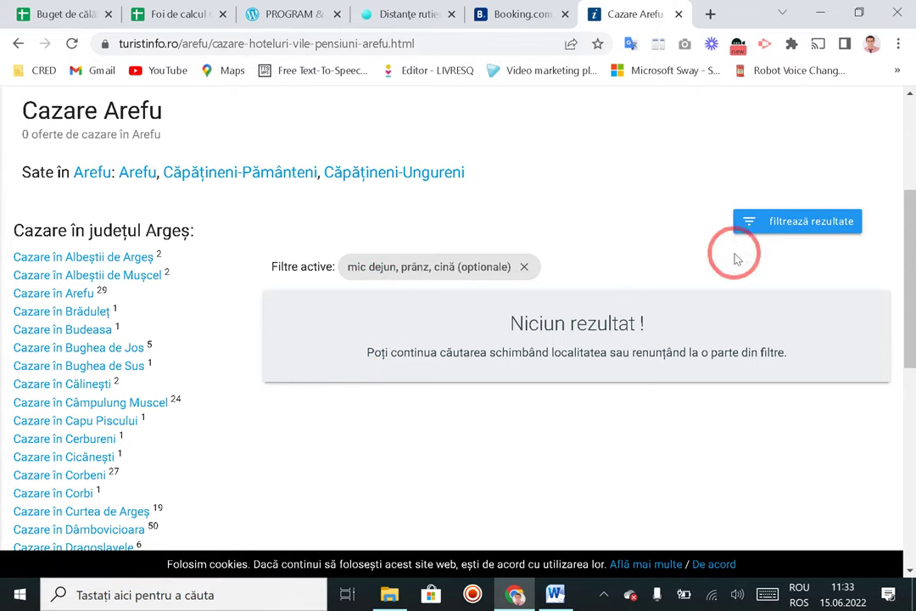
pyautogui.click(770, 223)
pyautogui.scroll(-4, 149, 356)
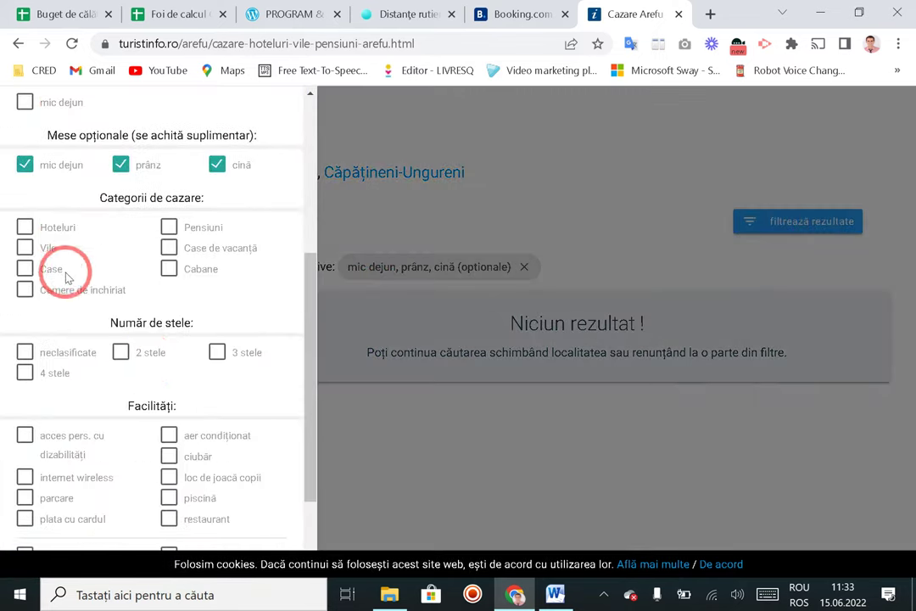
pyautogui.click(217, 163)
pyautogui.click(19, 167)
pyautogui.scroll(2, 94, 212)
pyautogui.click(24, 268)
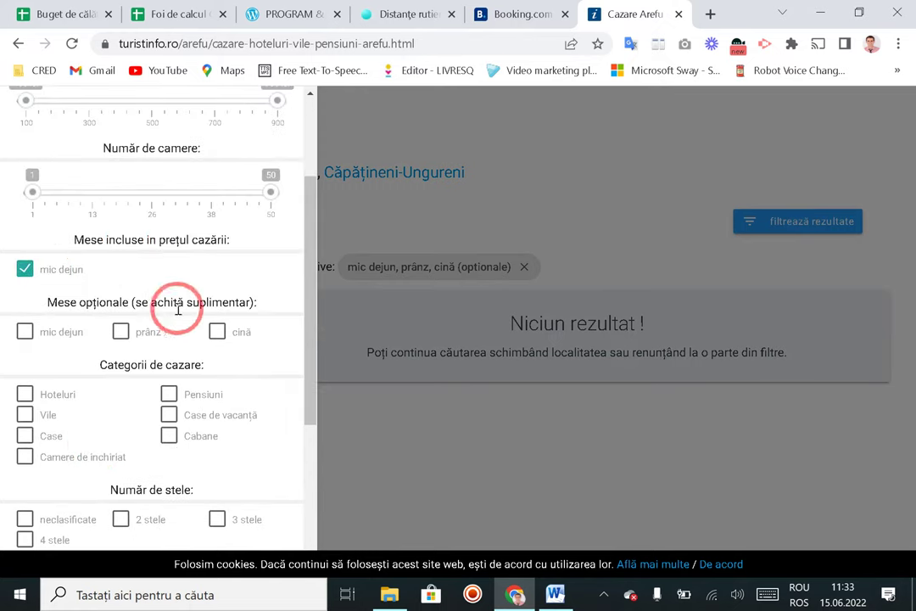
pyautogui.scroll(-5, 195, 357)
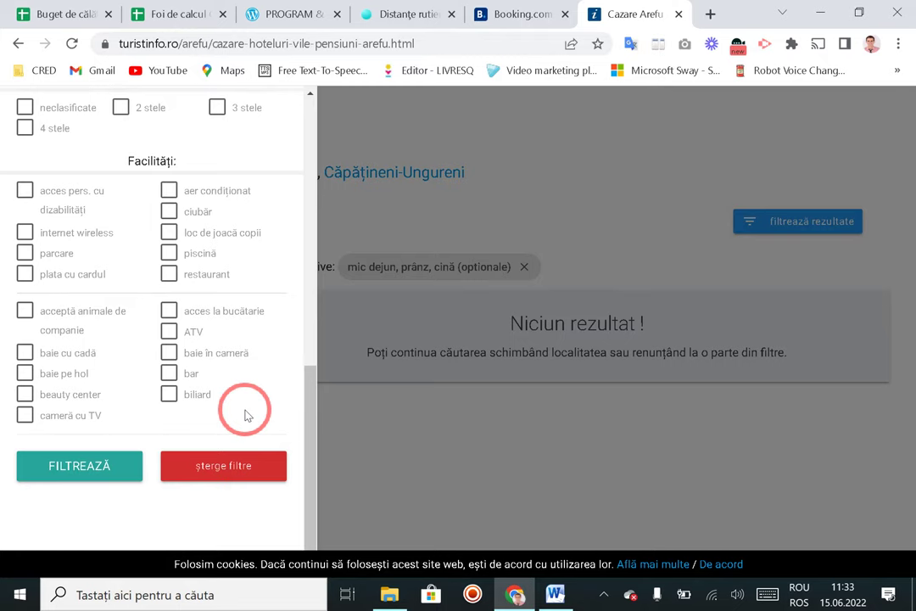
pyautogui.click(169, 274)
pyautogui.scroll(3, 180, 310)
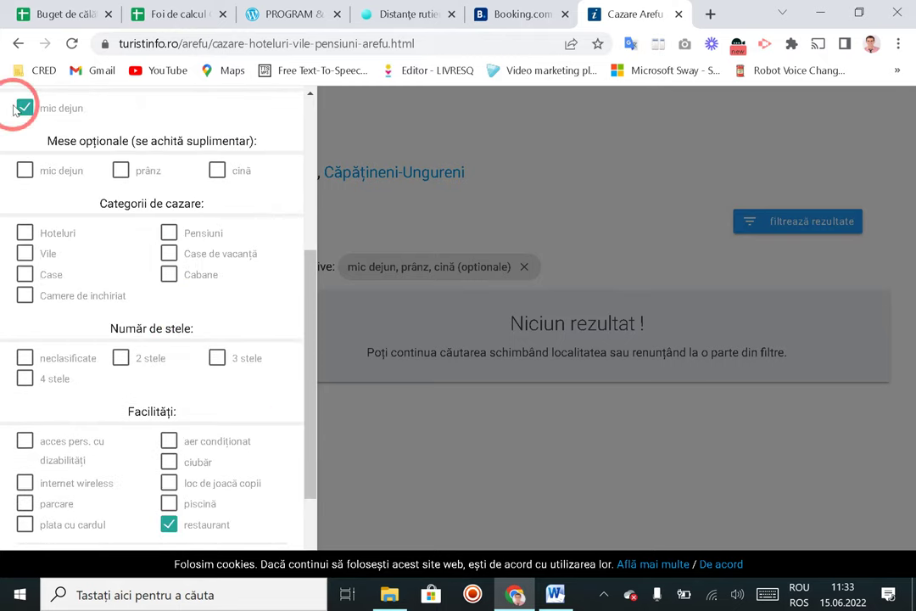
pyautogui.scroll(-3, 275, 382)
pyautogui.click(100, 472)
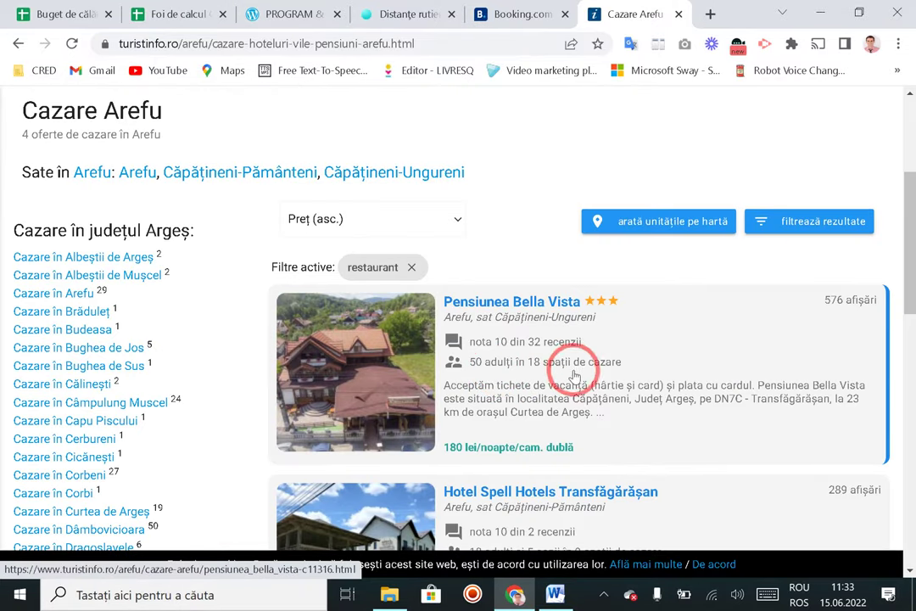
# Step: Enter Pensiunea Bella Vista's nightly price of 180 as the Ziua 2 Cazare cost in the Buget de călătorie sheet
pyautogui.scroll(-2, 575, 379)
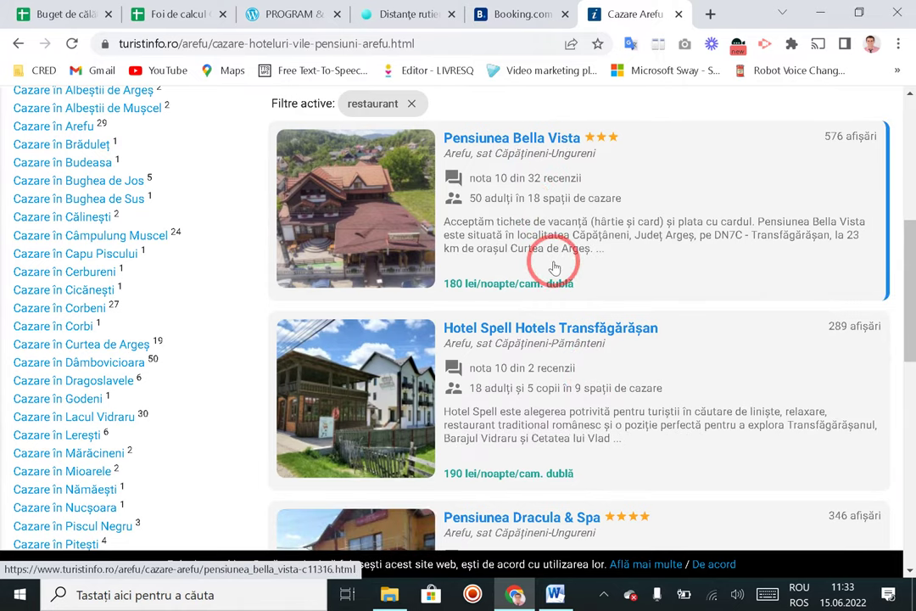
pyautogui.click(58, 14)
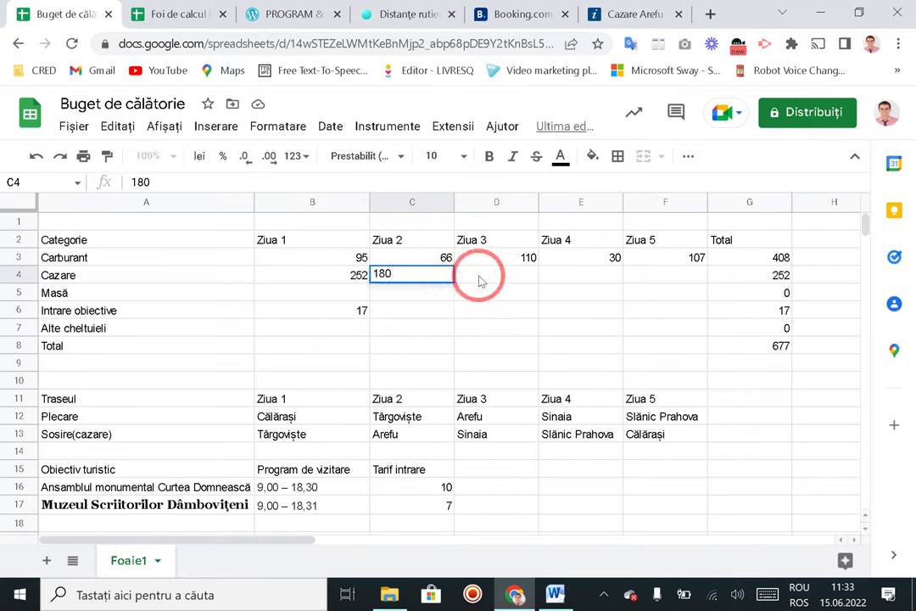
pyautogui.click(480, 280)
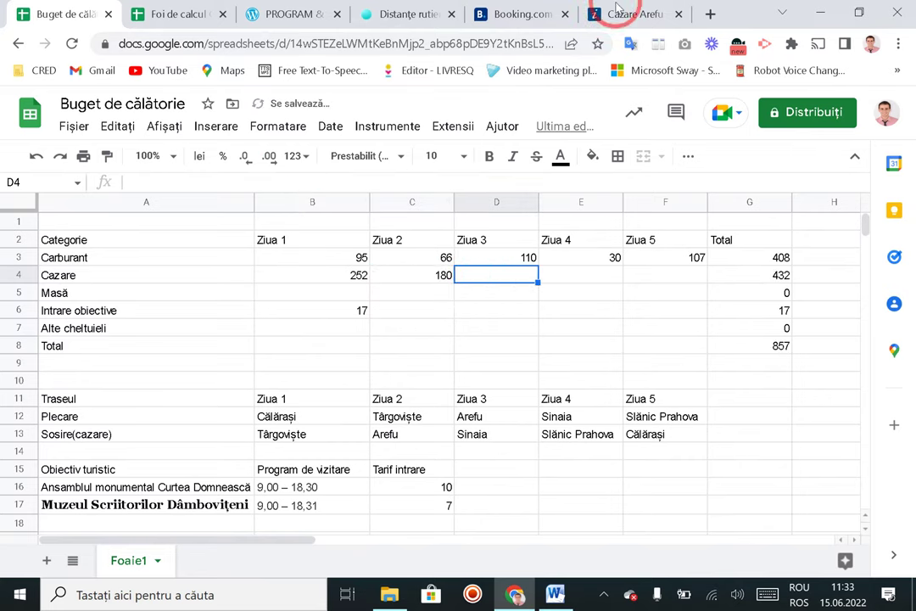
# Step: Return to the Arefu offers, open the Pensiunea Bella Vista listing and examine its photos and contact section
pyautogui.click(520, 15)
pyautogui.scroll(4, 577, 212)
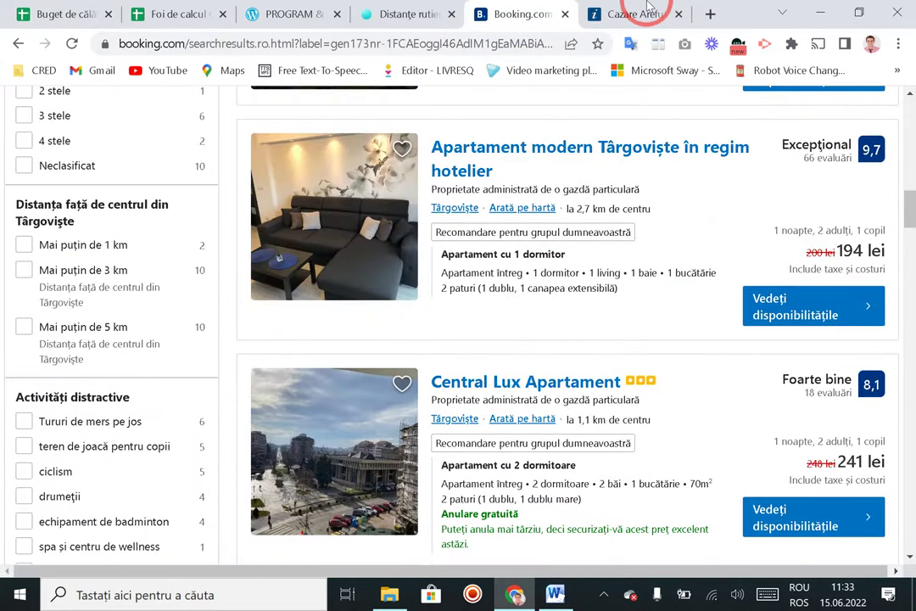
pyautogui.click(655, 12)
pyautogui.scroll(4, 628, 337)
pyautogui.scroll(-3, 627, 337)
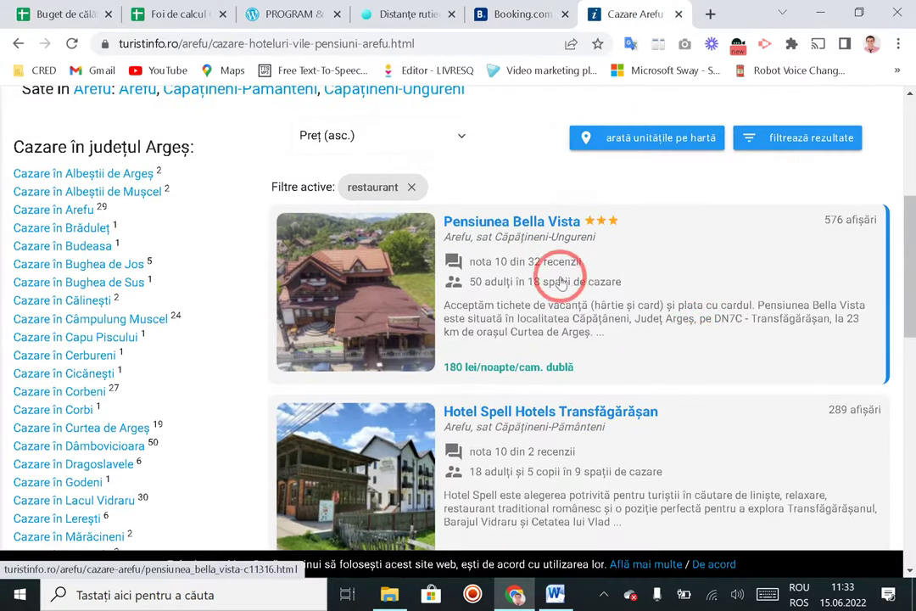
pyautogui.click(520, 219)
pyautogui.scroll(-2, 579, 300)
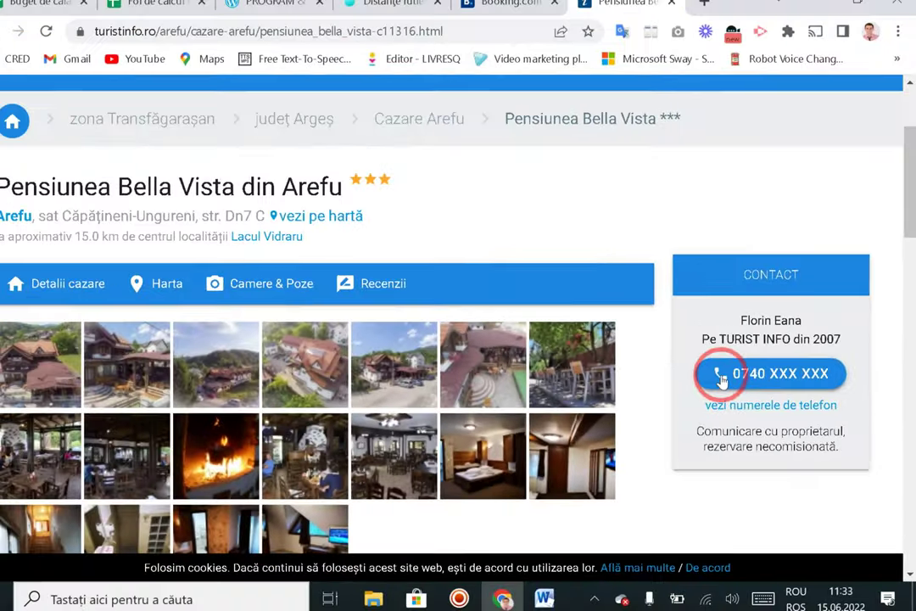
pyautogui.scroll(-1, 135, 378)
pyautogui.scroll(2, 308, 386)
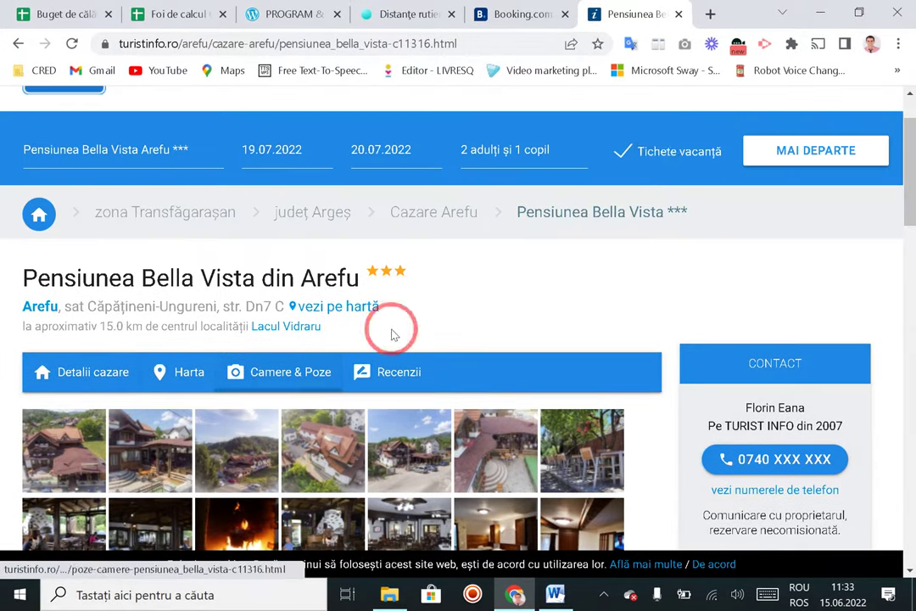
# Step: Switch to Booking.com and set the destination to Sinaia, Prahova, România, for a stay from 20 to 21 July 2022
pyautogui.click(519, 16)
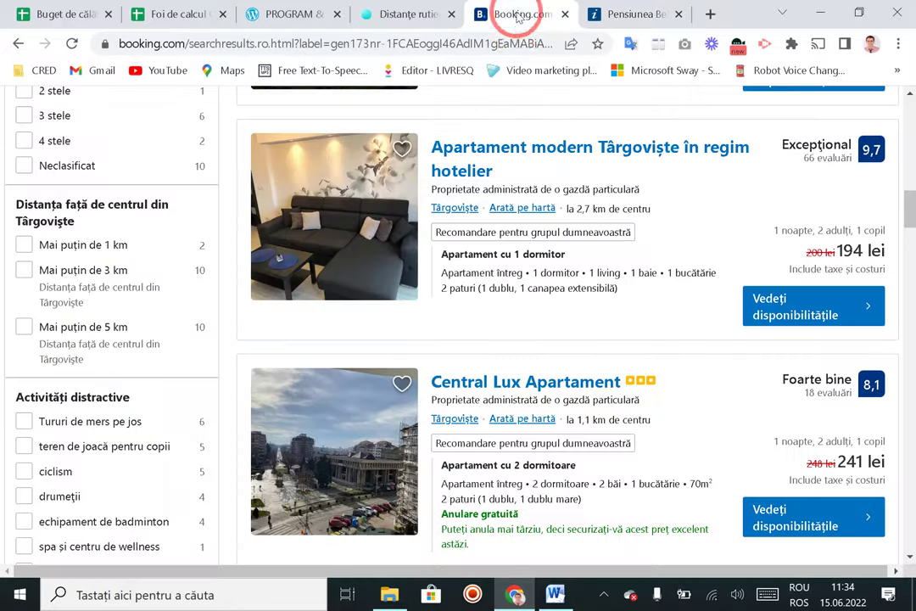
pyautogui.scroll(6, 573, 266)
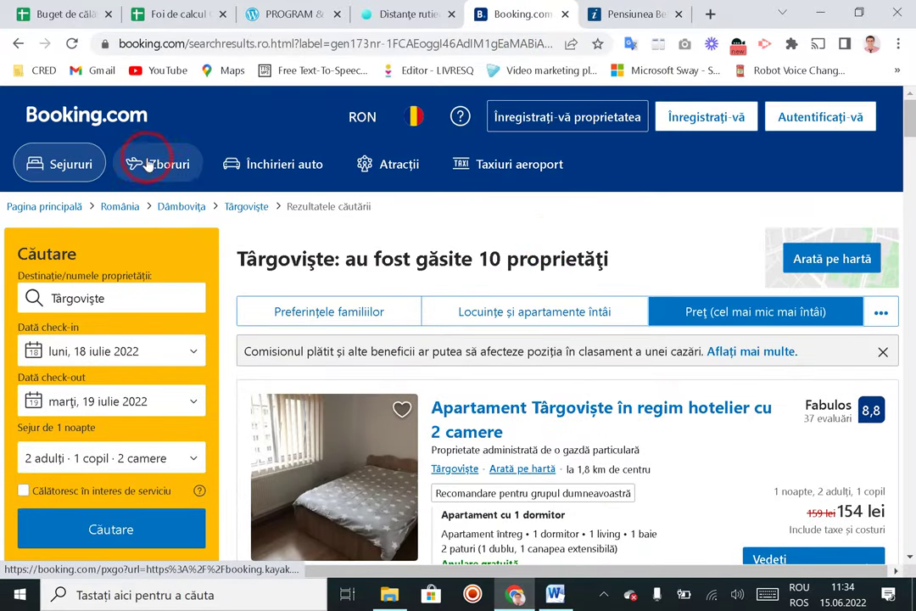
pyautogui.click(156, 298)
pyautogui.write('sinaia')
pyautogui.click(217, 335)
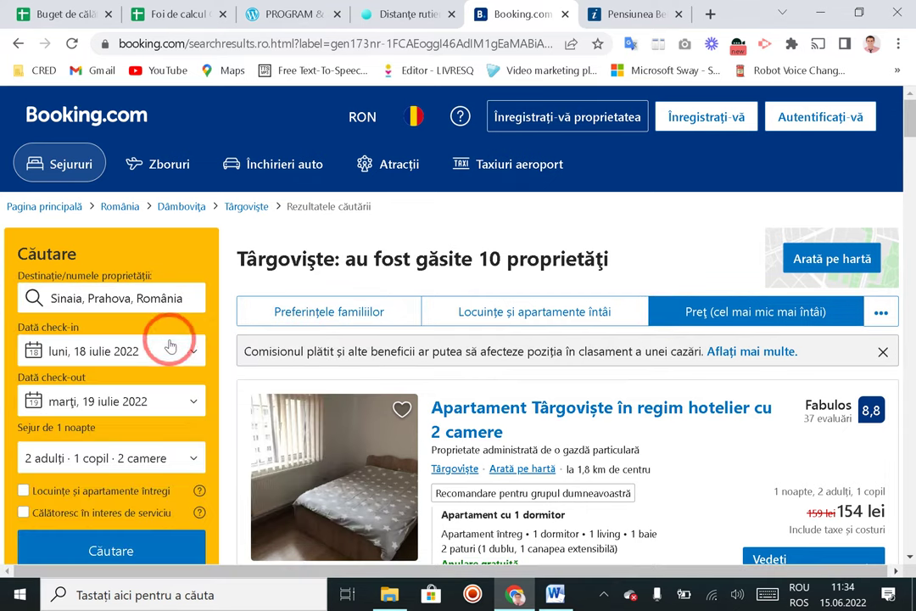
pyautogui.click(115, 367)
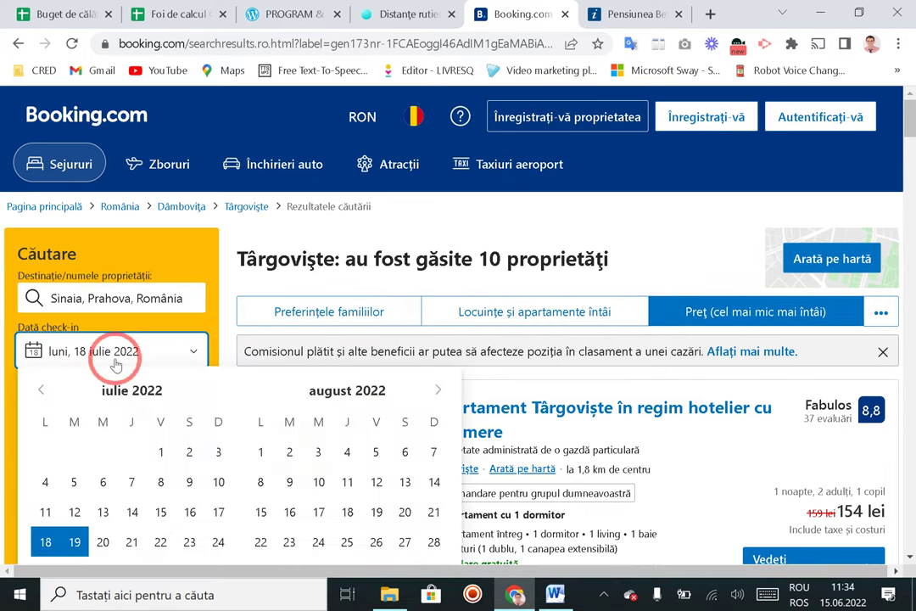
pyautogui.click(105, 541)
pyautogui.scroll(-1, 113, 441)
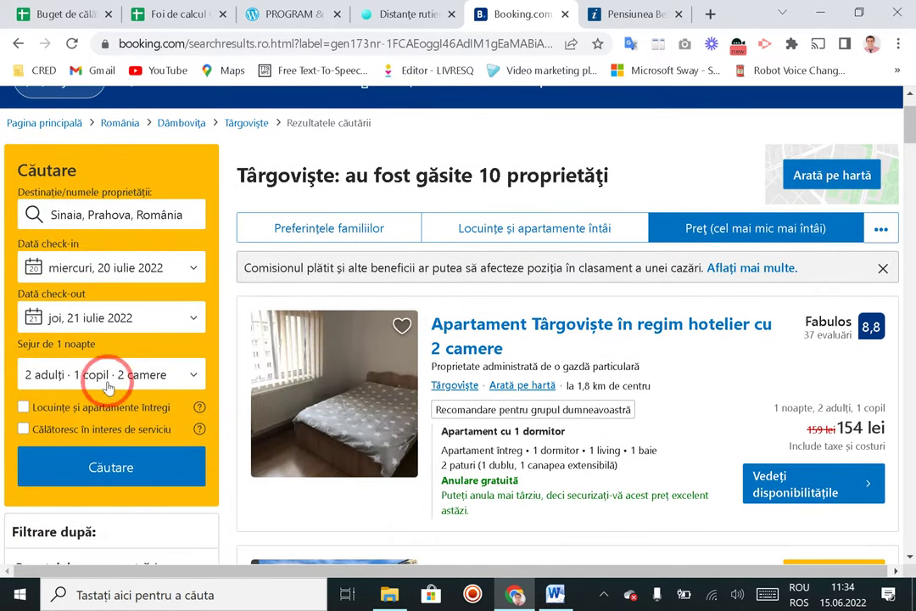
# Step: Examine the available Booking.com filters, including activities, cancellation policy, meals, property type, review score, facilities and accessibility
pyautogui.scroll(-6, 110, 441)
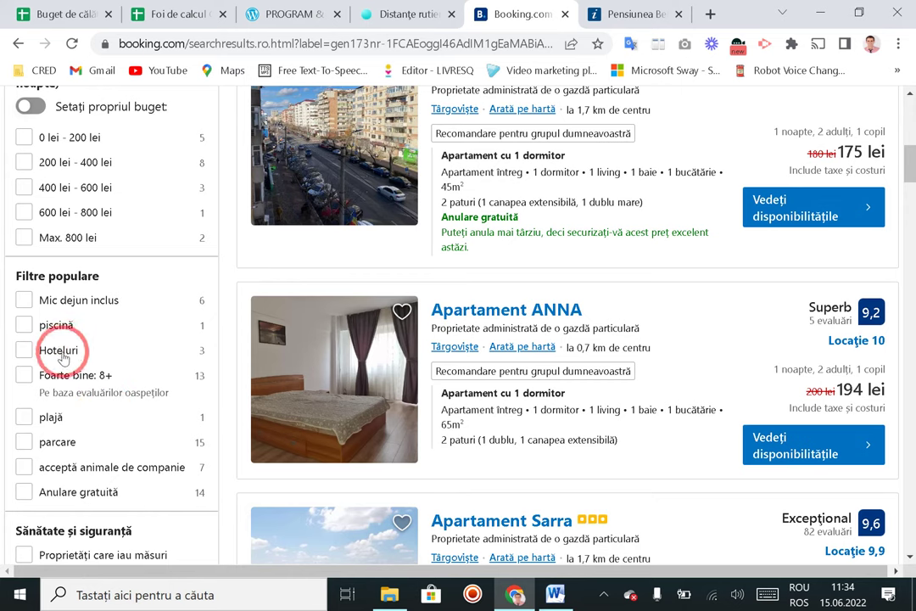
pyautogui.scroll(-2, 102, 365)
pyautogui.scroll(-4, 116, 380)
pyautogui.scroll(-4, 110, 375)
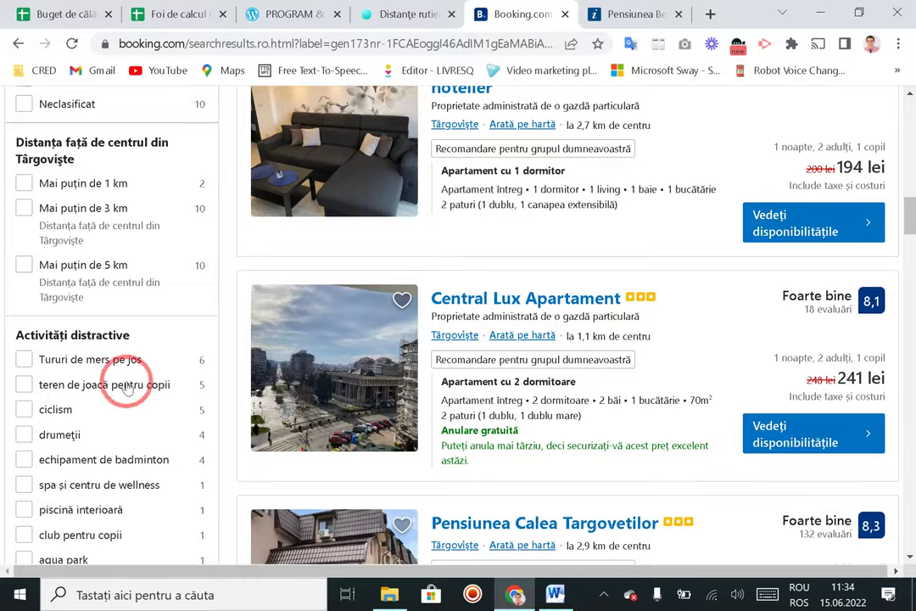
pyautogui.scroll(-2, 136, 403)
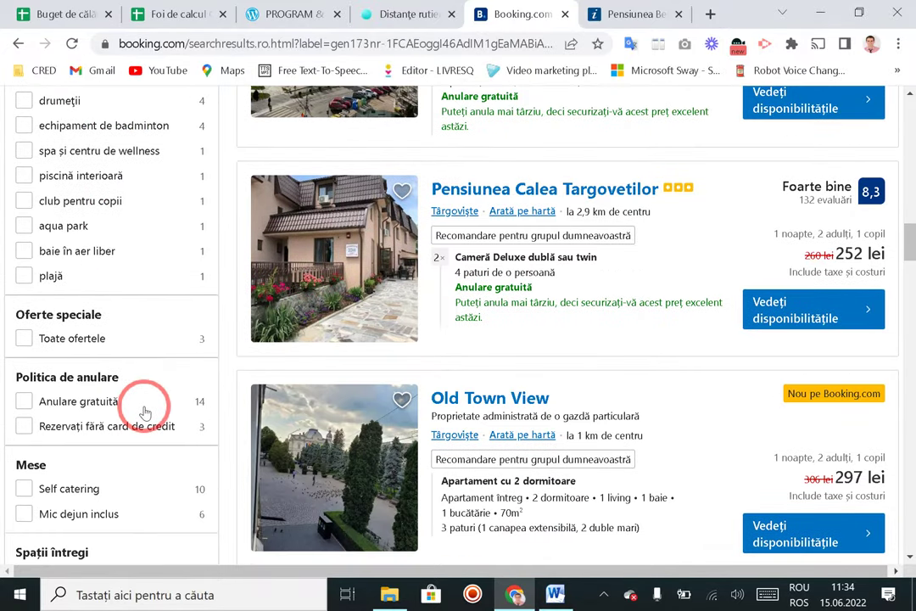
pyautogui.scroll(-4, 151, 439)
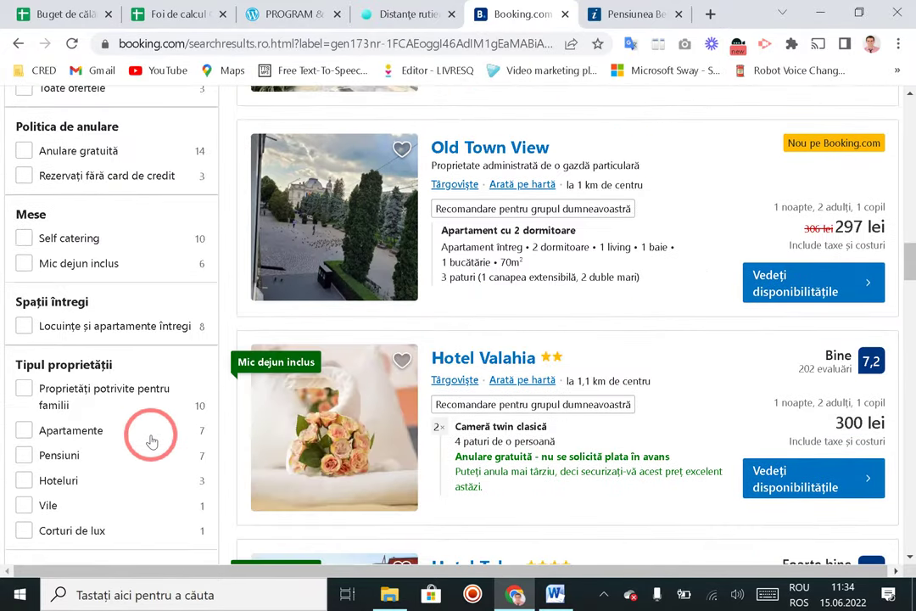
pyautogui.scroll(-6, 151, 440)
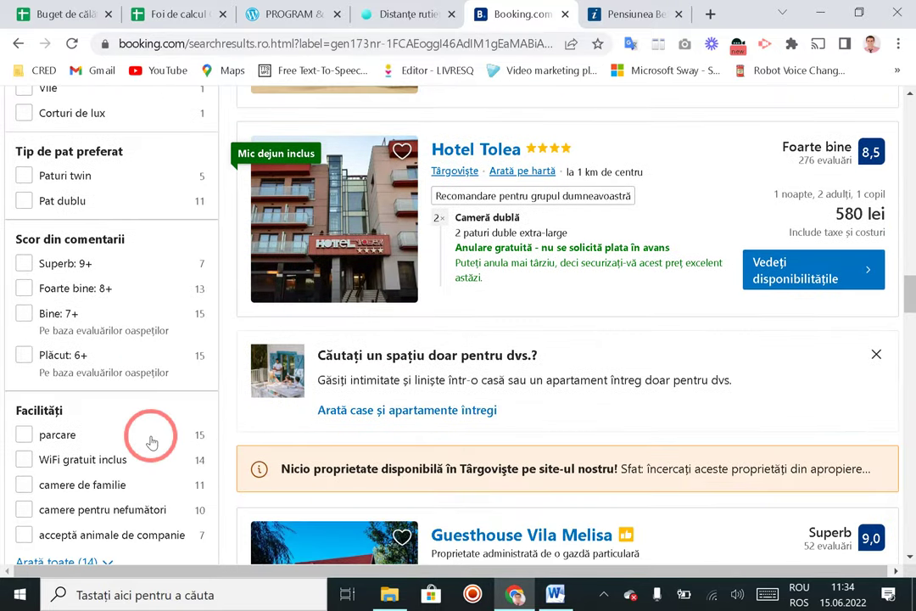
pyautogui.scroll(-1, 151, 439)
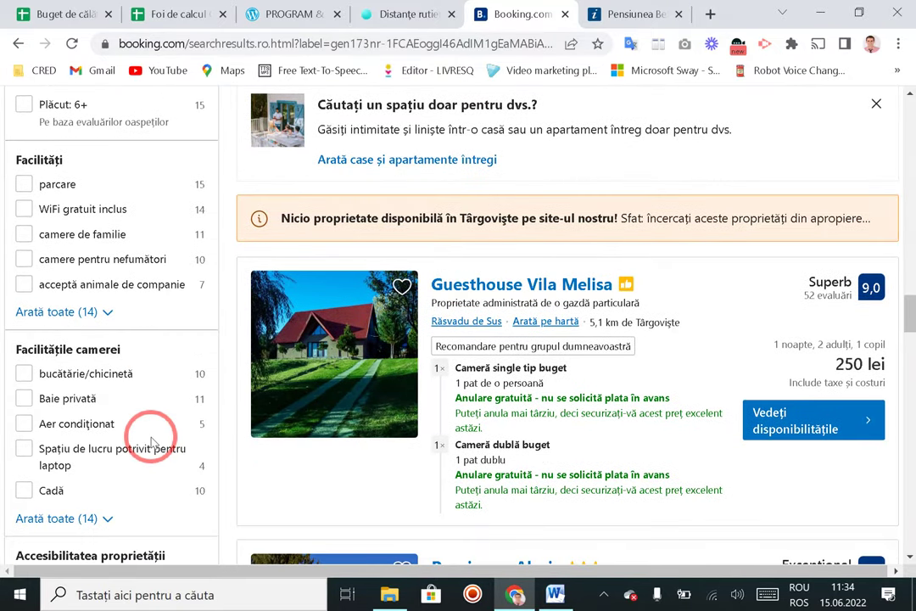
pyautogui.scroll(-5, 151, 440)
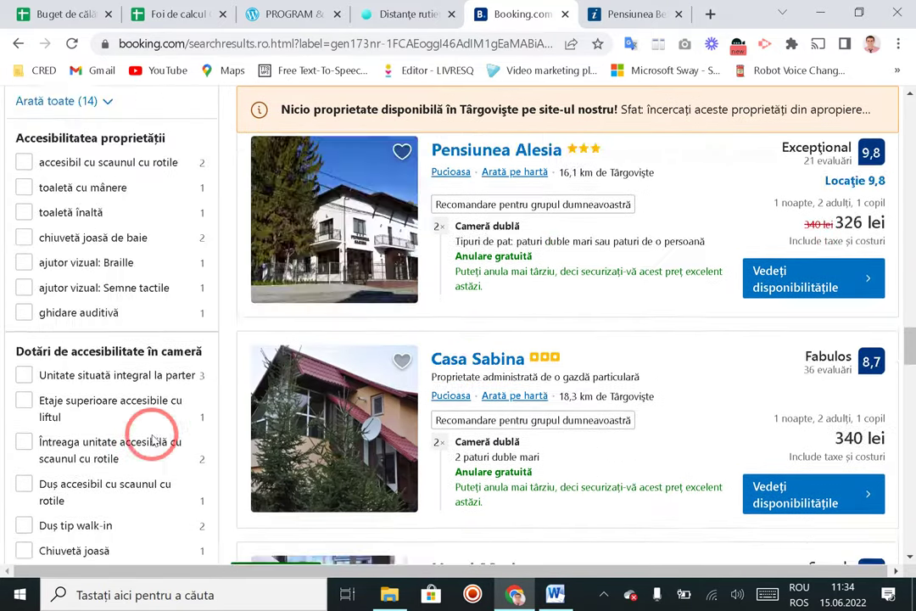
pyautogui.scroll(20, 161, 437)
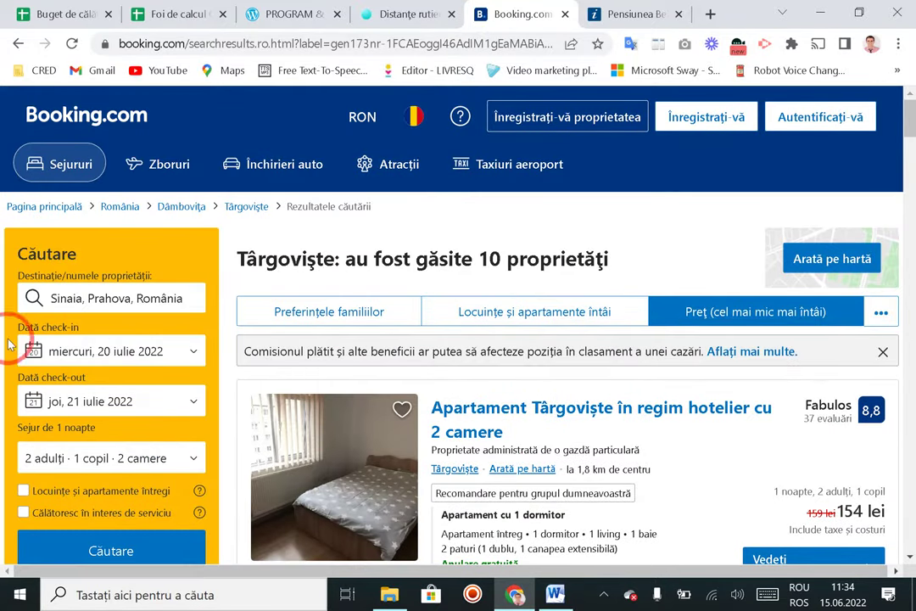
# Step: Run the Sinaia accommodation search and sort the properties by lowest price first
pyautogui.scroll(-1, 9, 343)
pyautogui.click(78, 468)
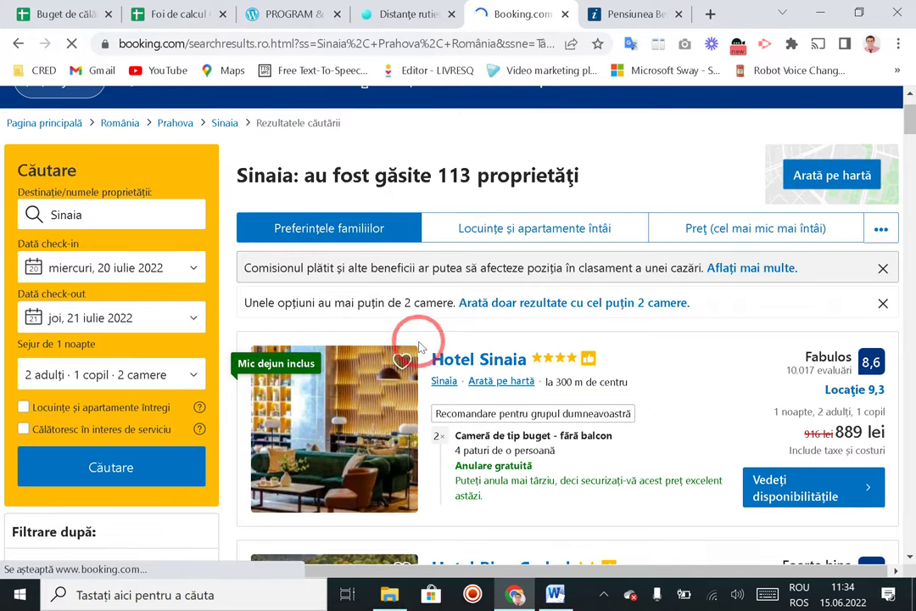
pyautogui.click(730, 230)
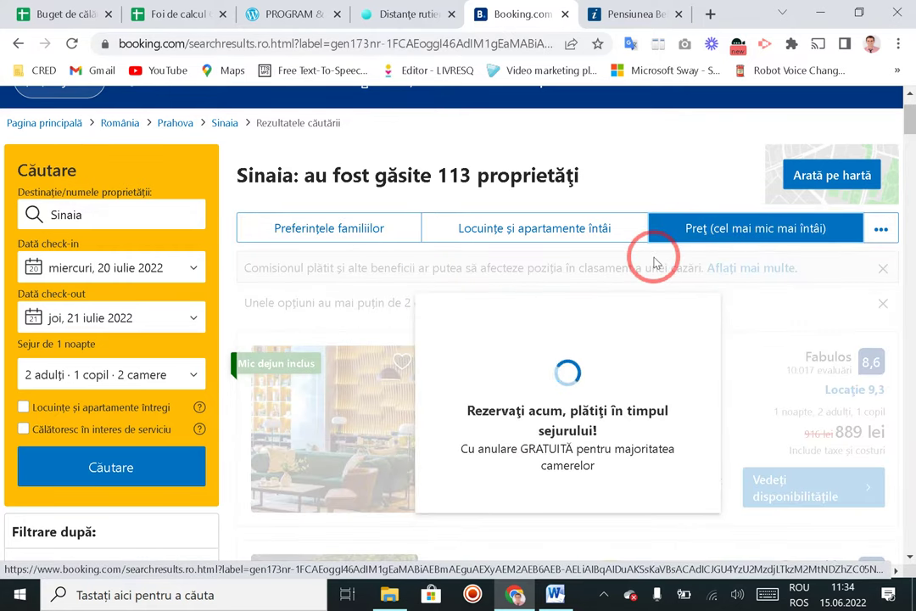
# Step: Examine the lowest-priced Sinaia properties and open the availability page of Pensiunea LIN COTA 1000
pyautogui.scroll(-1, 700, 374)
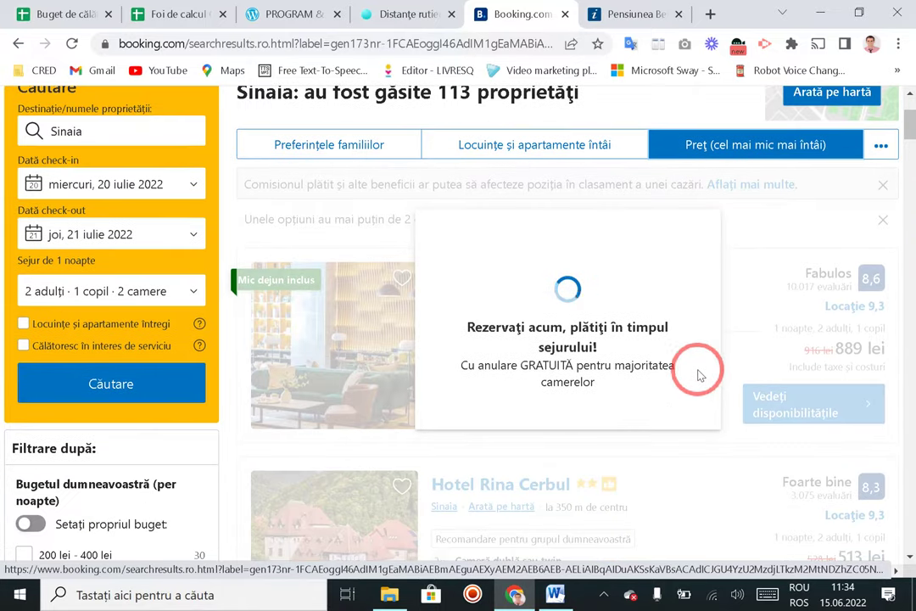
pyautogui.scroll(-1, 717, 330)
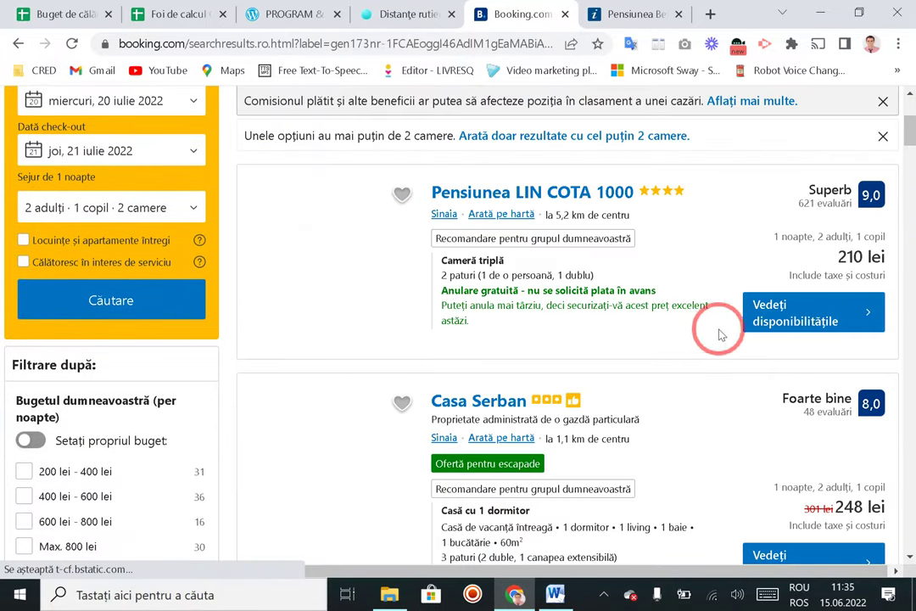
pyautogui.scroll(1, 719, 335)
pyautogui.scroll(2, 694, 333)
pyautogui.scroll(-1, 475, 370)
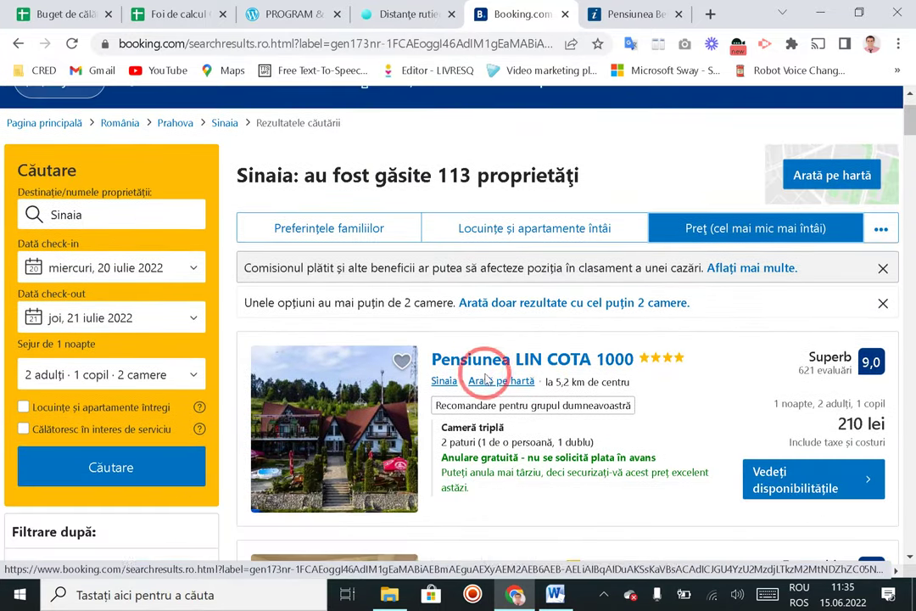
pyautogui.scroll(-1, 626, 379)
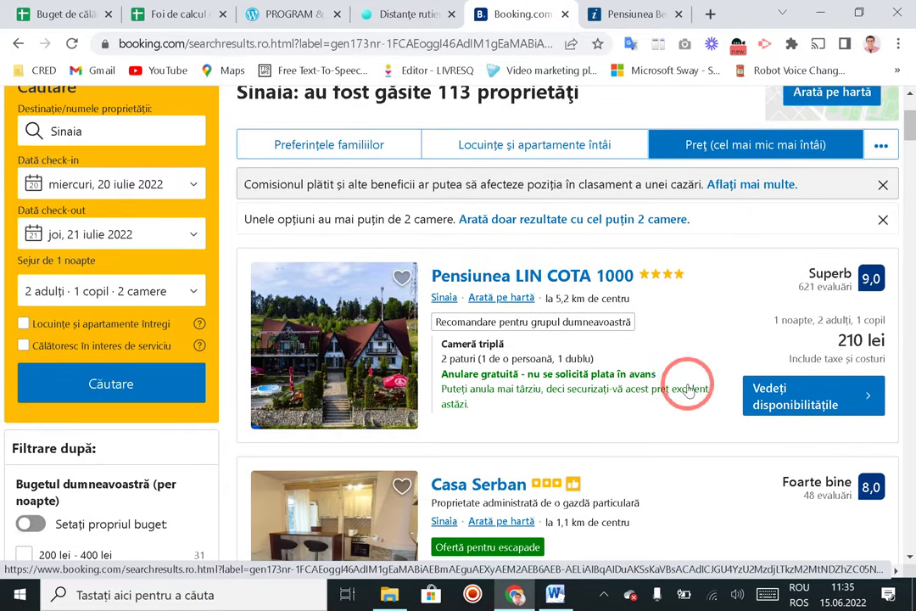
pyautogui.scroll(-1, 670, 392)
pyautogui.scroll(2, 654, 392)
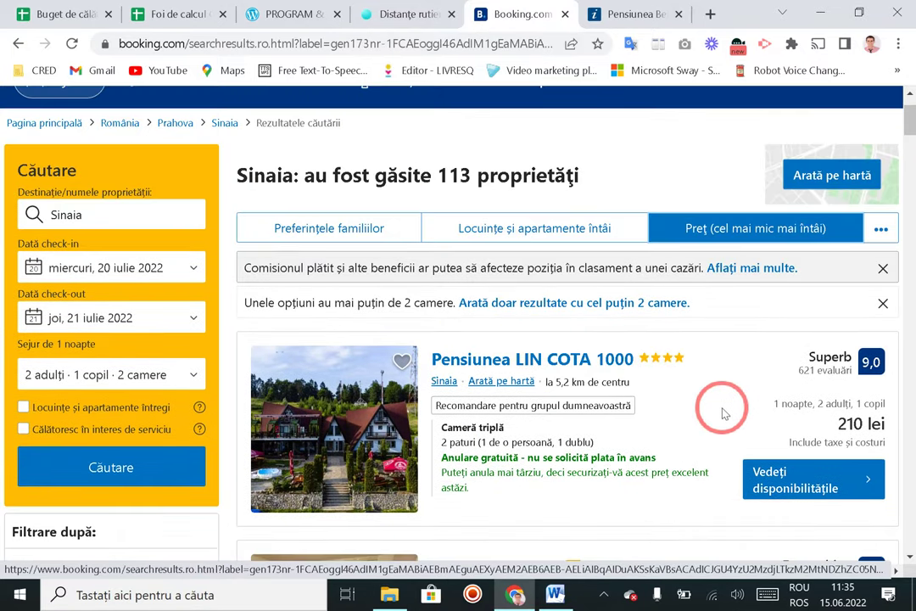
pyautogui.click(789, 482)
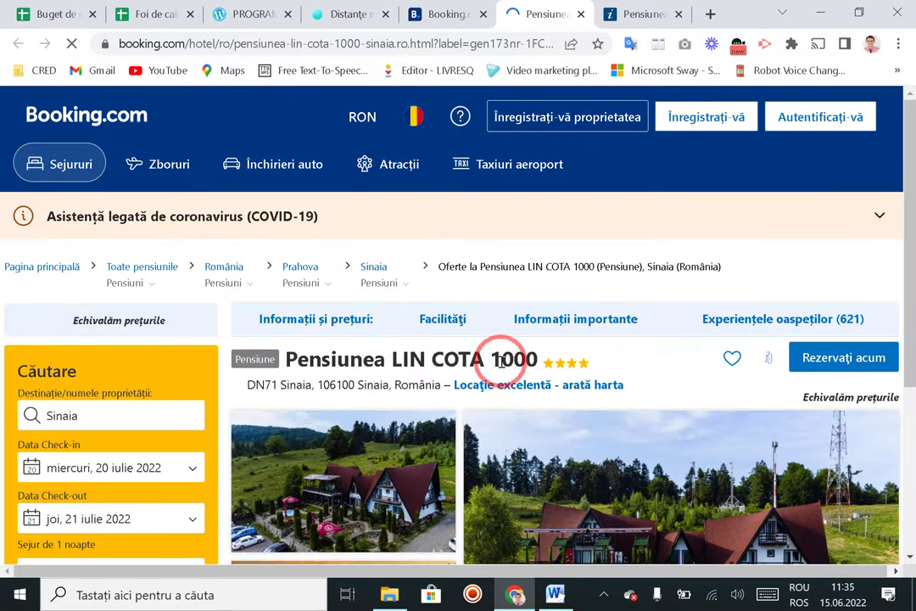
# Step: Examine the photos, recommended room offer and property highlights of Pensiunea LIN COTA 1000
pyautogui.scroll(-5, 500, 369)
pyautogui.scroll(1, 513, 371)
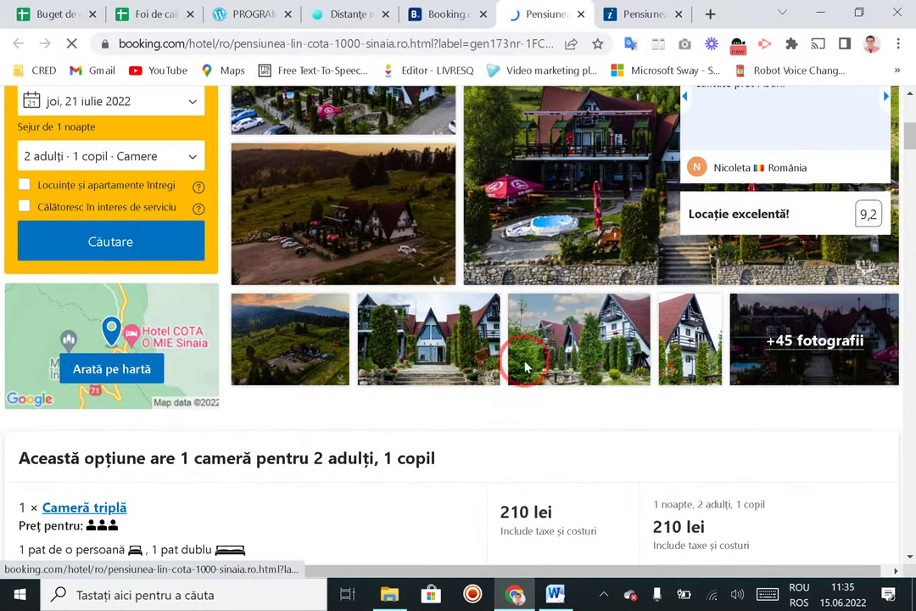
pyautogui.scroll(2, 704, 272)
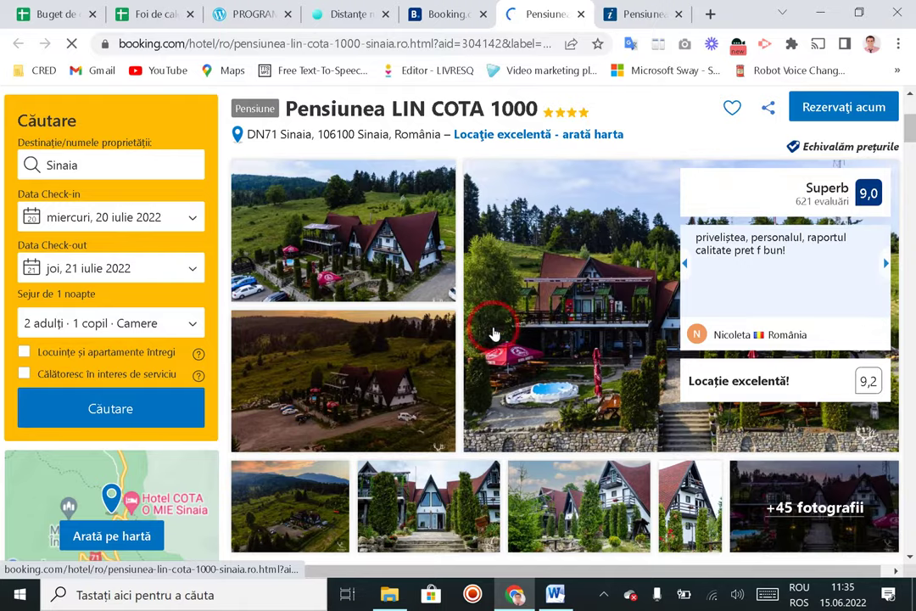
pyautogui.scroll(2, 480, 365)
pyautogui.scroll(-5, 490, 392)
pyautogui.scroll(-3, 489, 393)
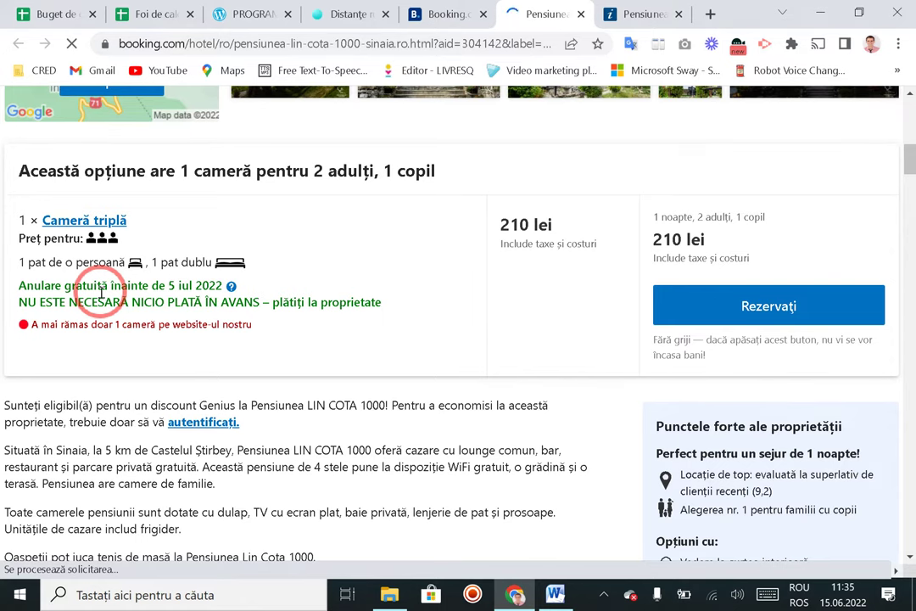
pyautogui.scroll(-2, 306, 327)
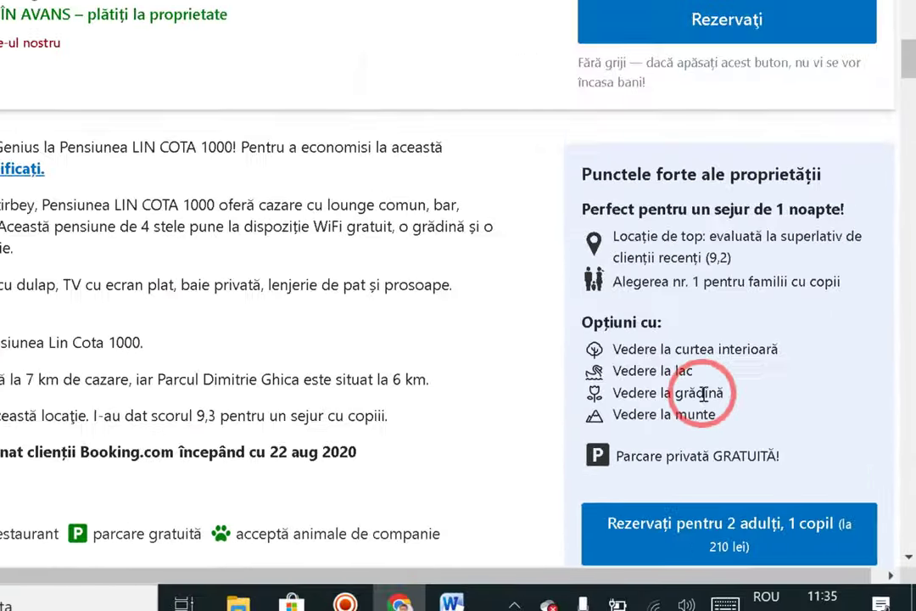
# Step: Examine the guesthouse's most popular facilities, the triple room's amenities and price in the availability table, and the health and safety notes
pyautogui.scroll(-3, 307, 539)
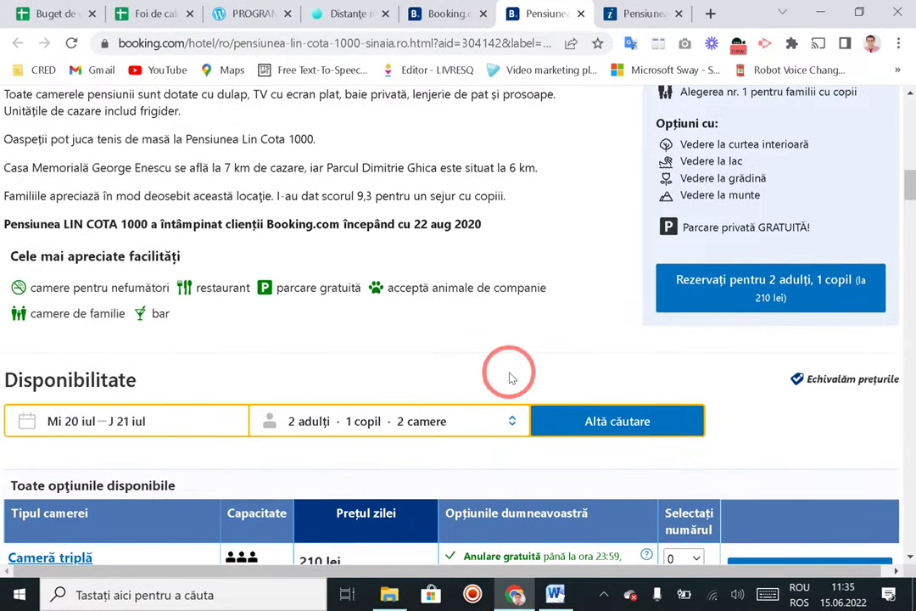
pyautogui.scroll(-3, 416, 348)
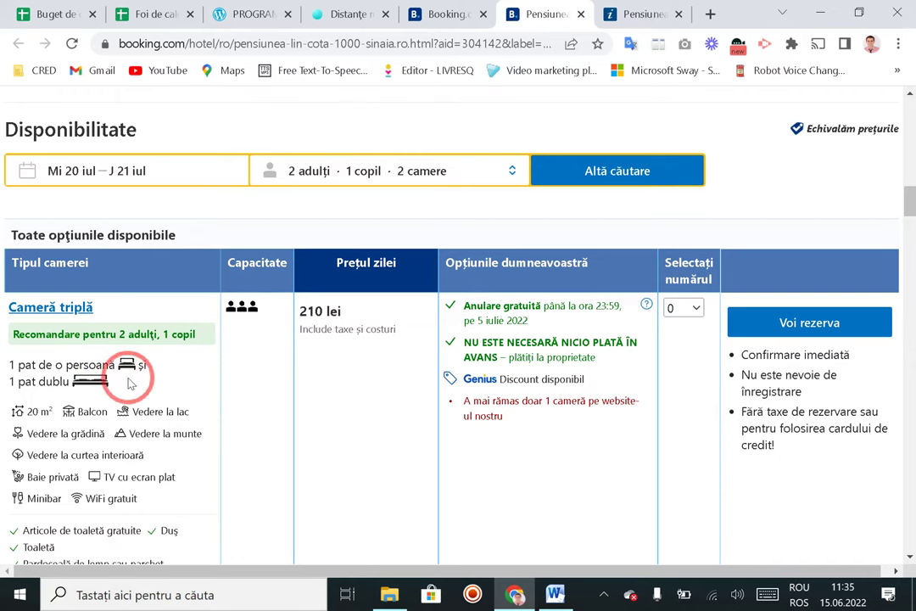
pyautogui.scroll(-2, 141, 382)
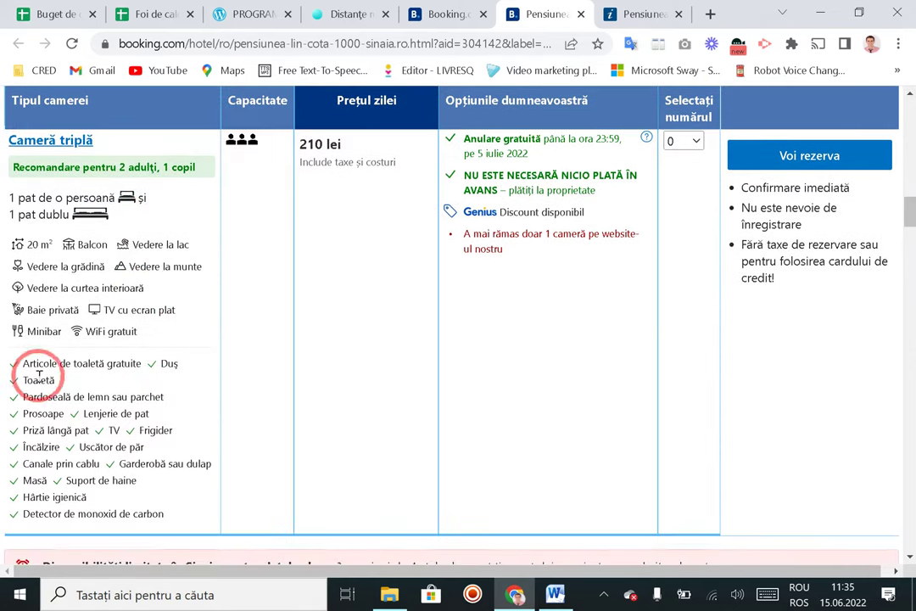
pyautogui.scroll(-2, 196, 419)
pyautogui.scroll(-2, 317, 358)
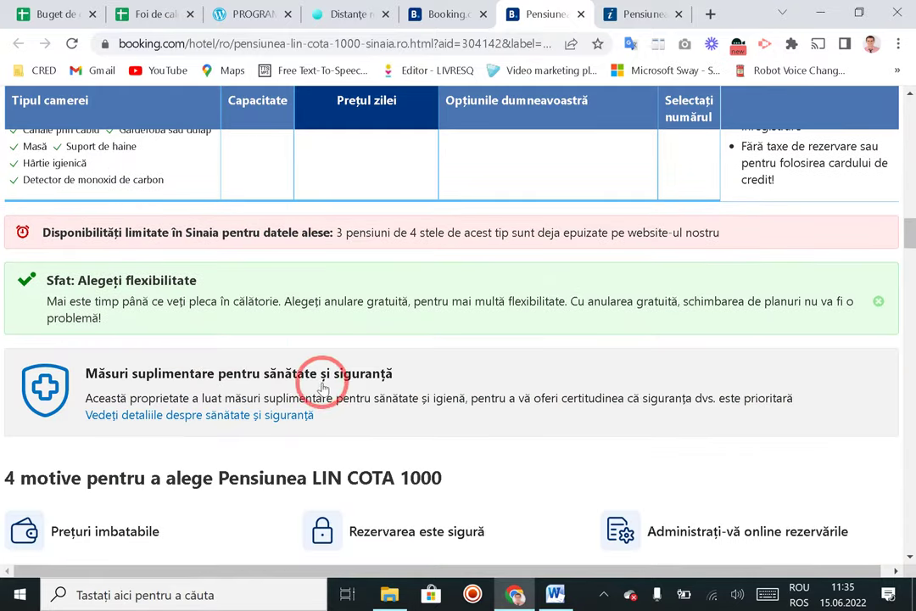
pyautogui.scroll(-1, 378, 419)
pyautogui.scroll(8, 548, 409)
# Step: Select one Cameră triplă at Pensiunea LIN COTA 1000 and proceed to the reservation details
pyautogui.click(600, 421)
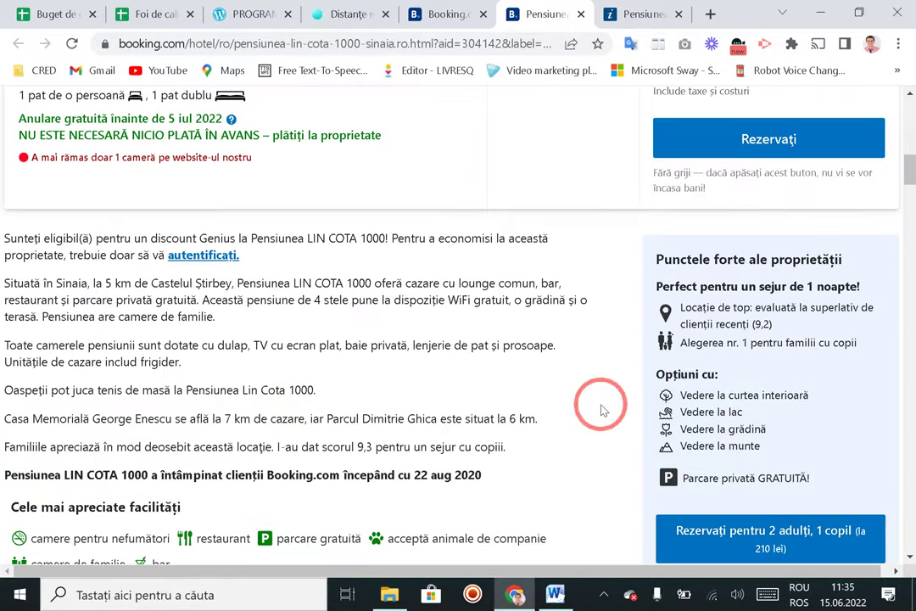
pyautogui.click(429, 433)
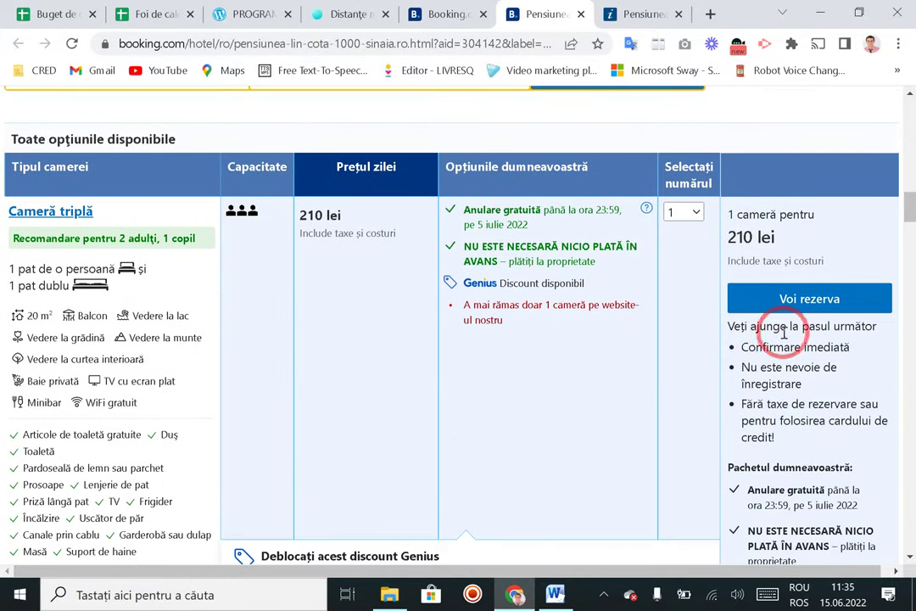
pyautogui.click(694, 213)
pyautogui.click(689, 211)
pyautogui.click(742, 304)
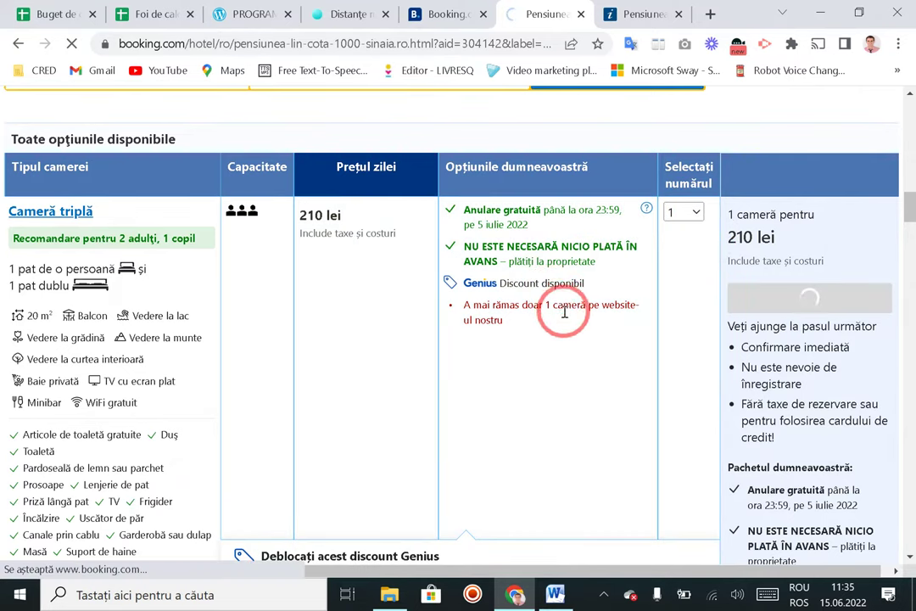
pyautogui.scroll(-2, 560, 309)
pyautogui.scroll(3, 567, 322)
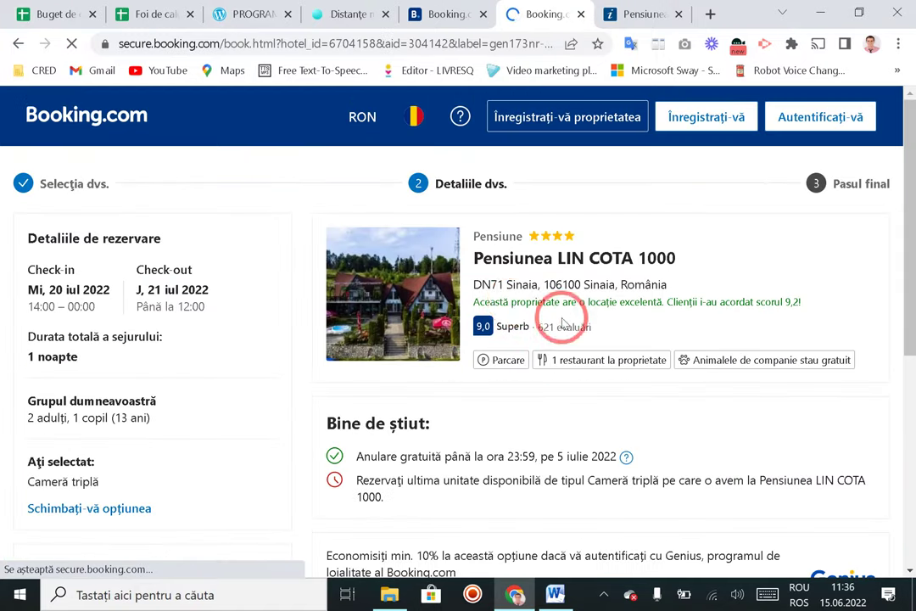
# Step: Examine the reservation page's guest details form, arrival time section, price summary and stay details
pyautogui.scroll(-2, 509, 348)
pyautogui.scroll(-3, 521, 338)
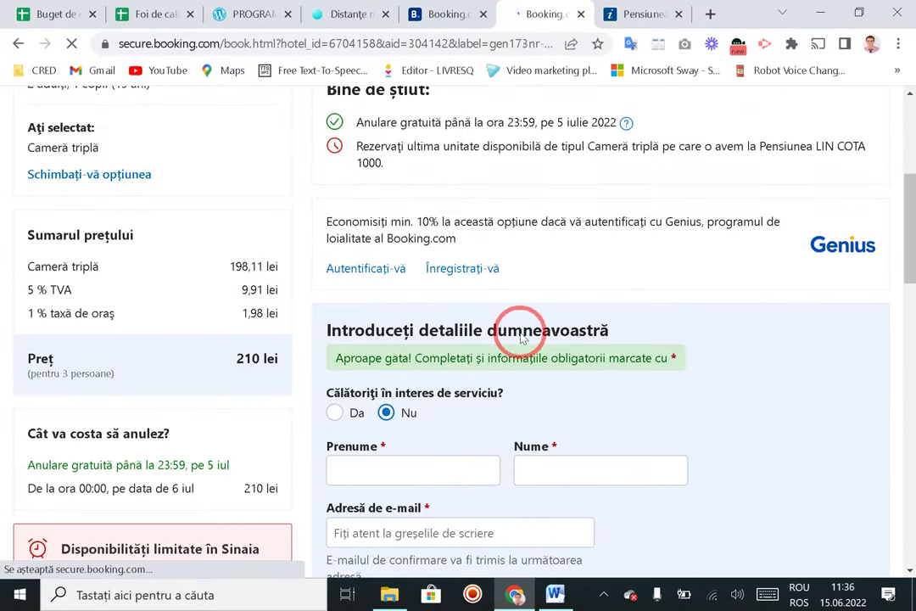
pyautogui.scroll(-3, 419, 303)
pyautogui.scroll(-10, 408, 374)
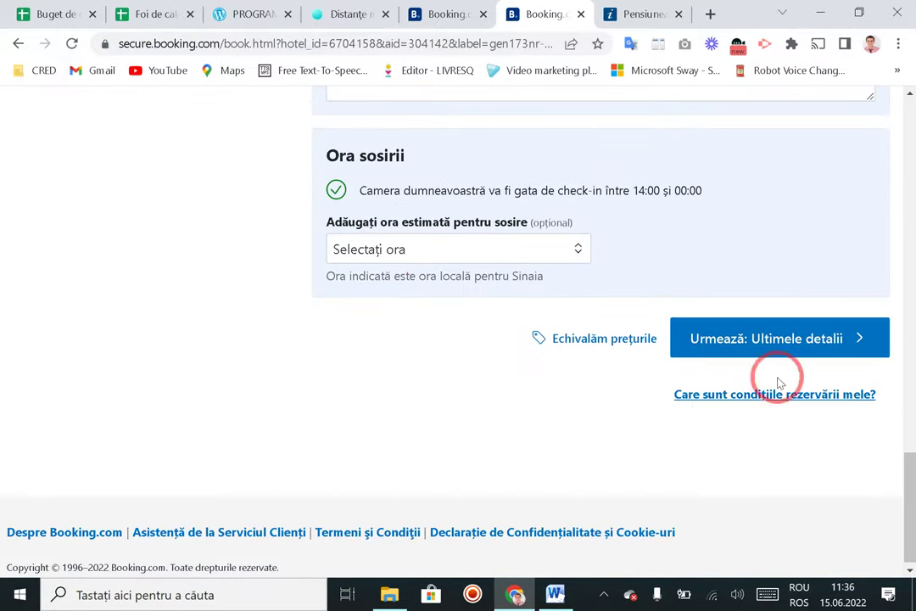
pyautogui.click(787, 336)
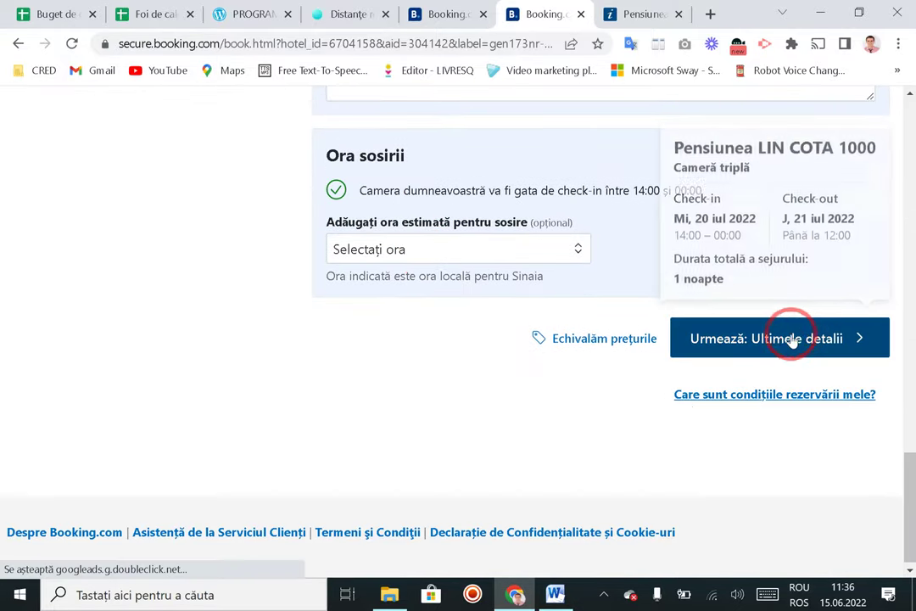
pyautogui.scroll(3, 691, 349)
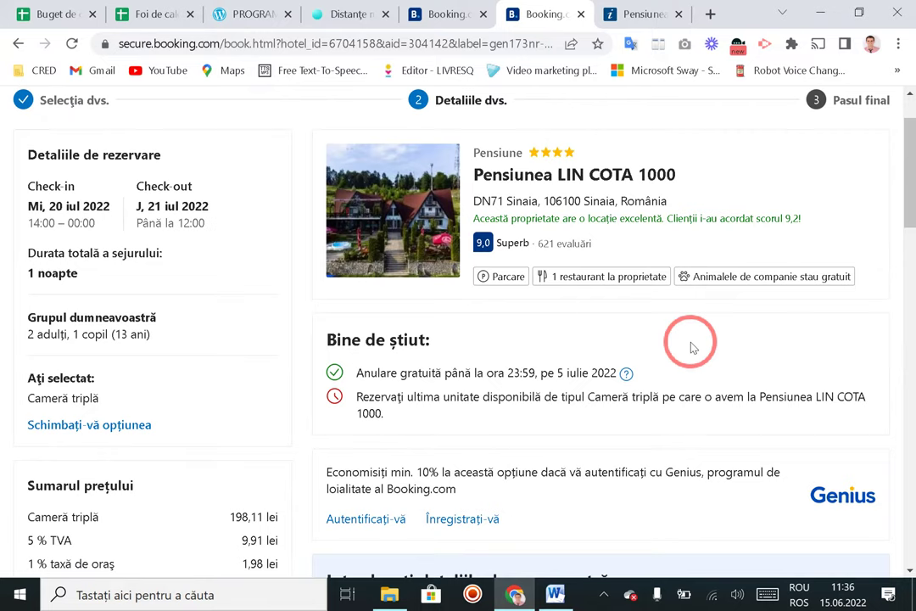
pyautogui.scroll(-2, 688, 347)
pyautogui.scroll(-1, 165, 366)
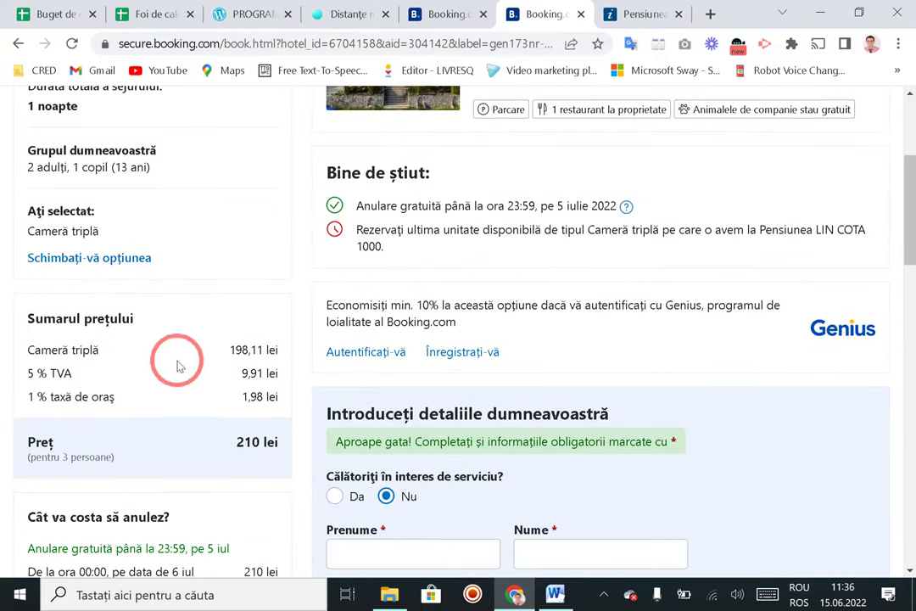
pyautogui.scroll(2, 640, 289)
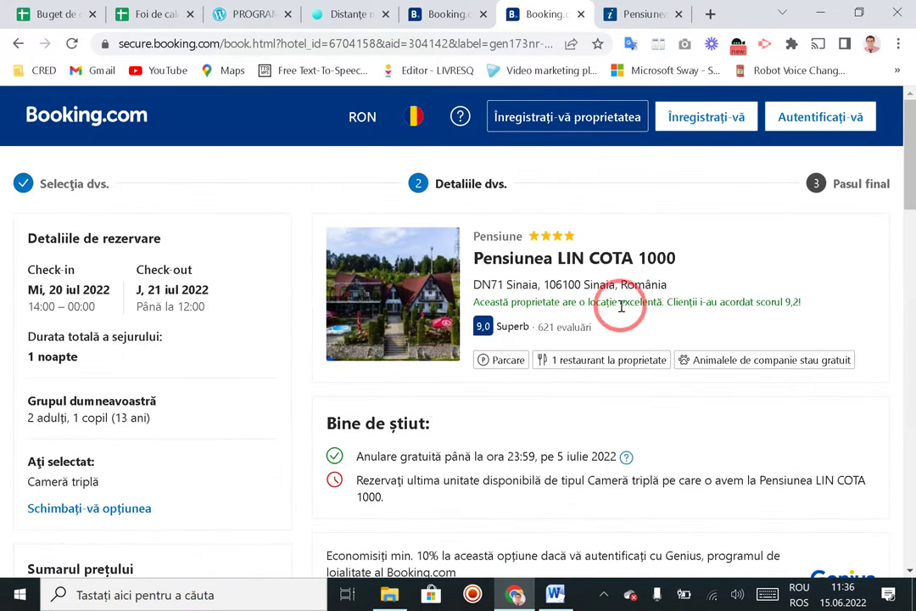
pyautogui.scroll(-1, 614, 322)
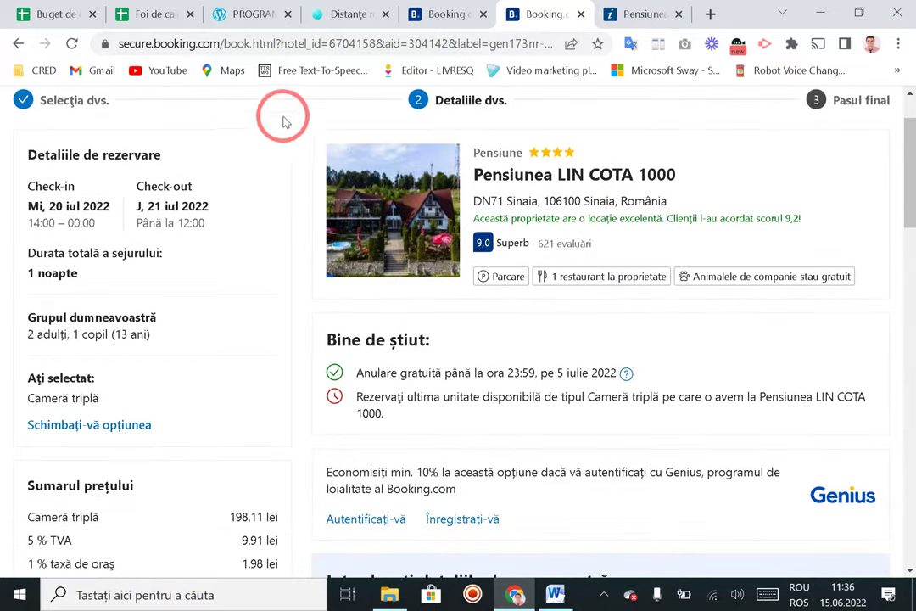
# Step: Return to the Buget de călătorie spreadsheet and enter 210 as the Cazare cost for Ziua 3
pyautogui.click(151, 12)
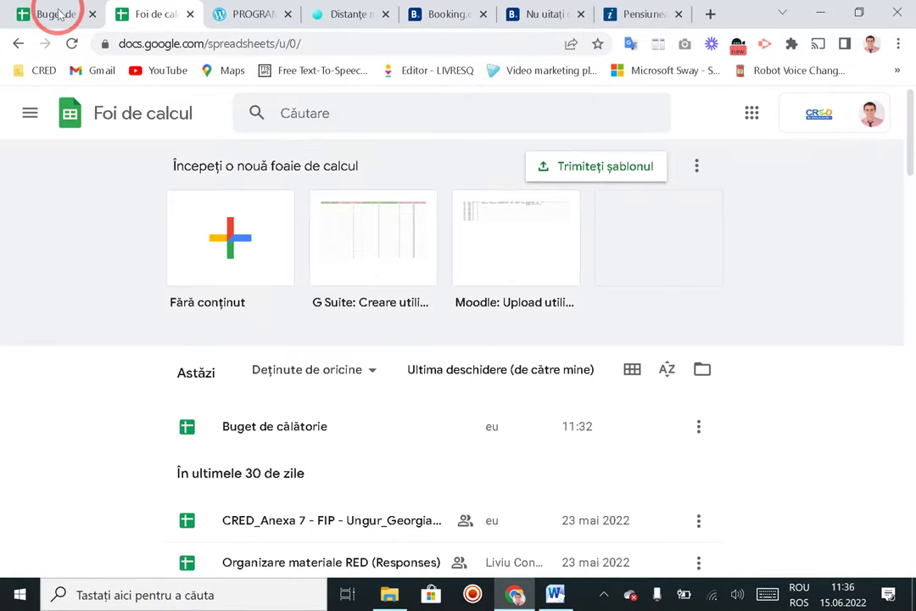
pyautogui.click(43, 15)
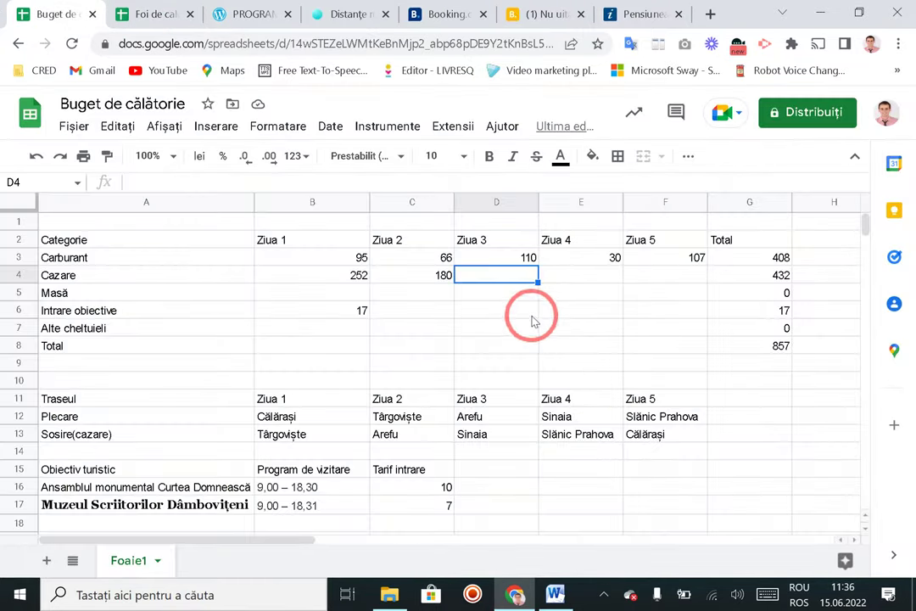
pyautogui.write('21')
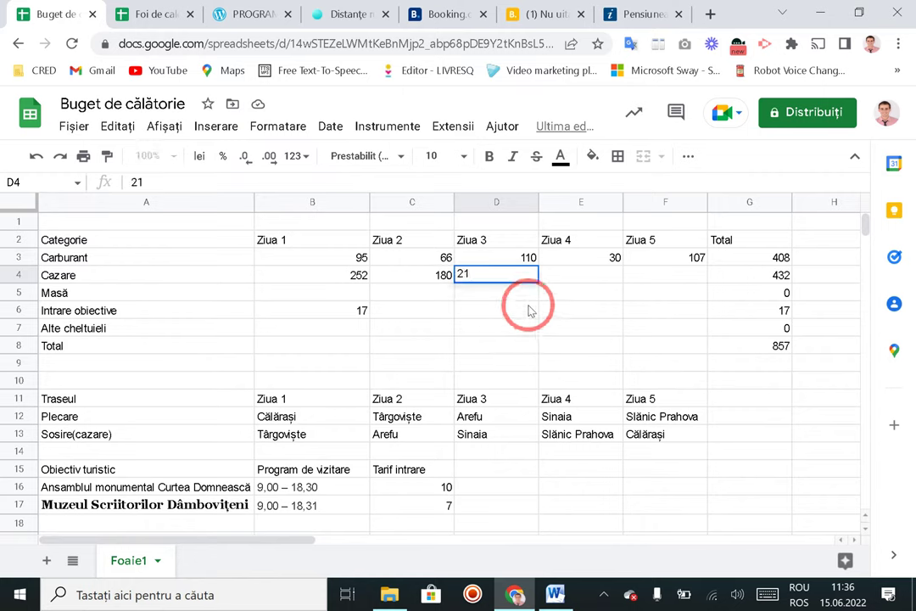
pyautogui.write('0')
pyautogui.press('Tab')
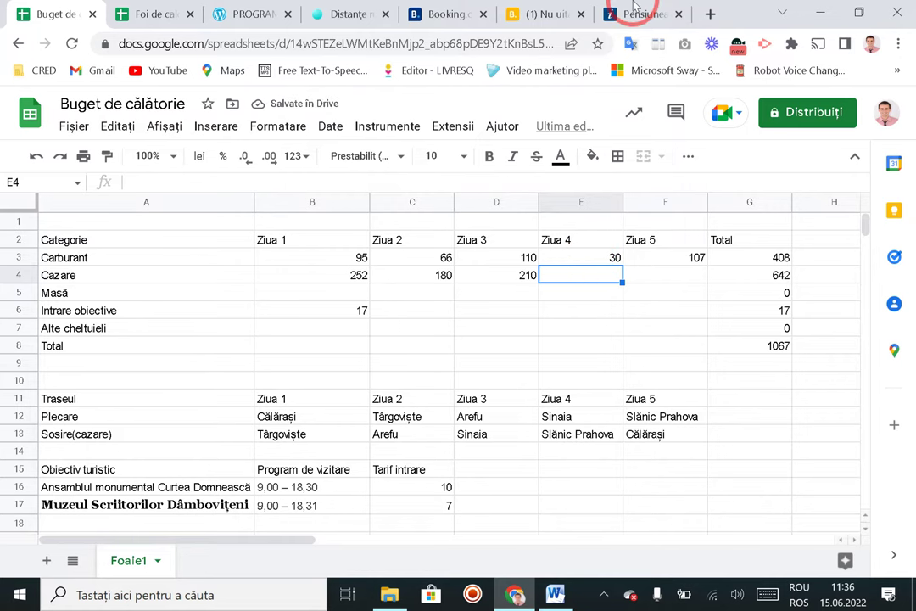
# Step: Switch to turistinfo.ro and set the search to Slănic Prahova, jud. Prahova, for a stay from 21.07.2022 to 22.07.2022
pyautogui.click(636, 12)
pyautogui.click(179, 149)
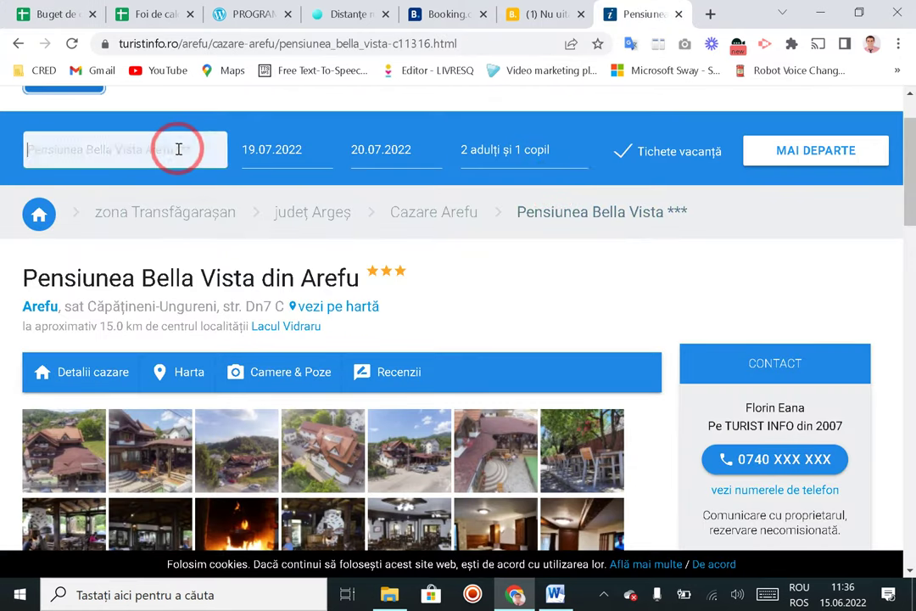
pyautogui.write('Slăn')
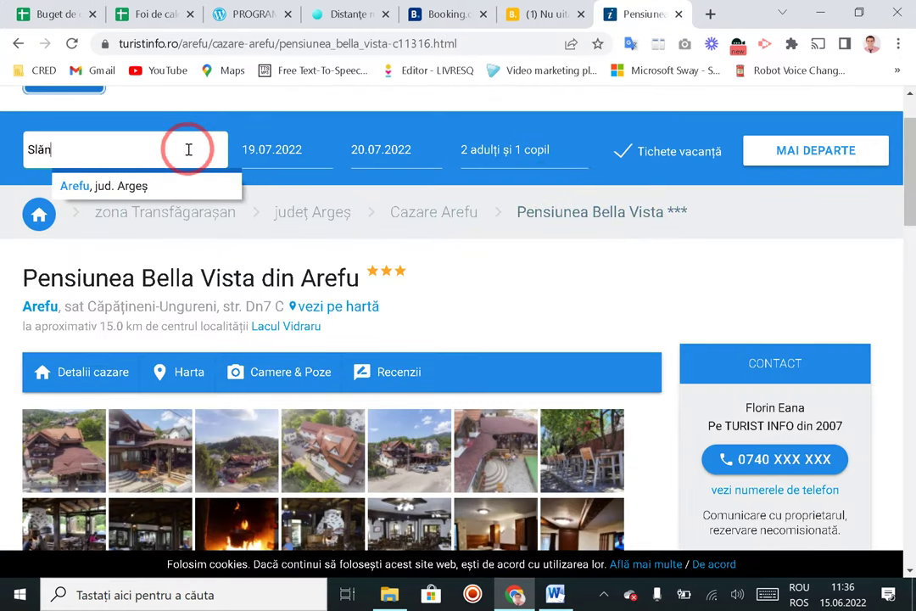
pyautogui.write('ic Praho')
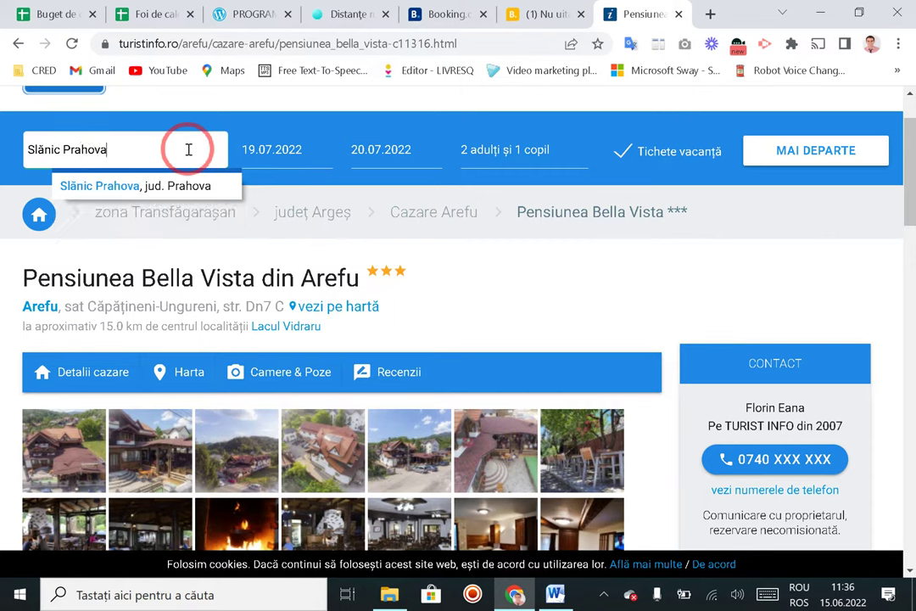
pyautogui.write('va')
pyautogui.press('Return')
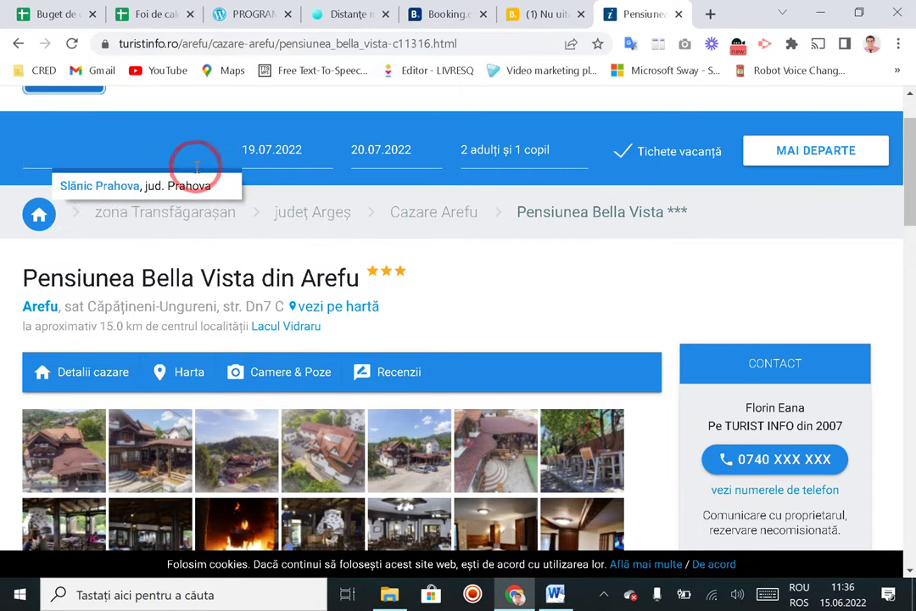
pyautogui.click(123, 180)
pyautogui.click(272, 151)
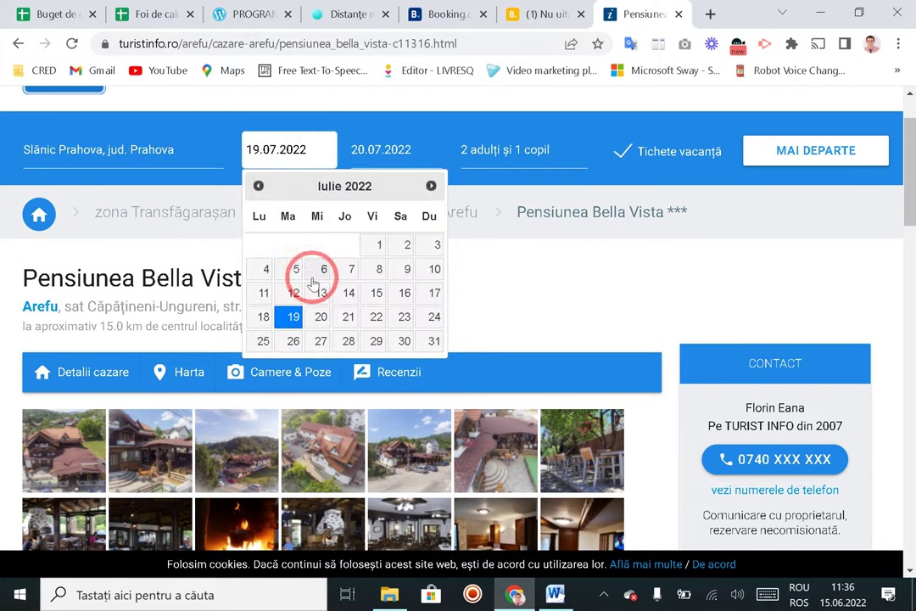
pyautogui.click(348, 316)
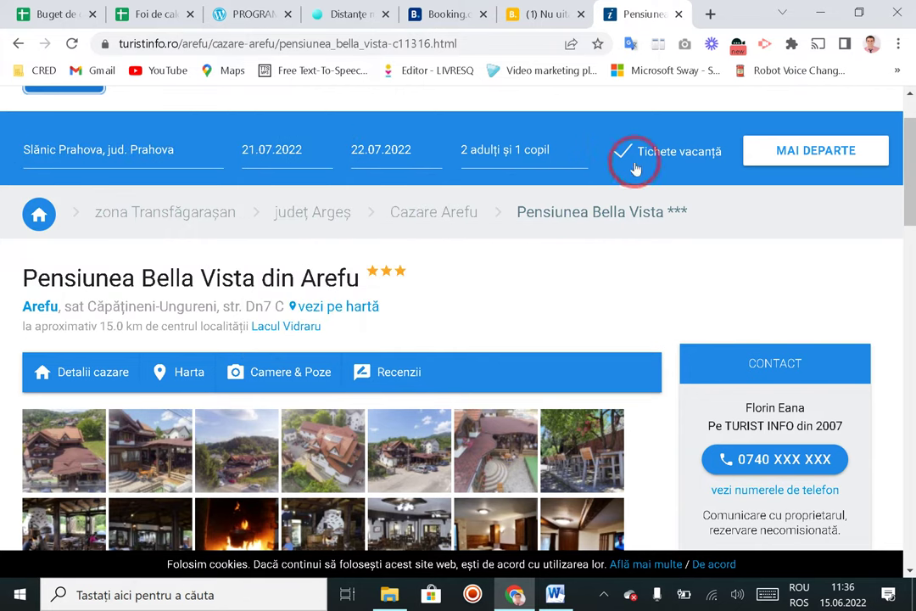
# Step: Run the accommodation search for Slănic Prahova and open the Casa Anna listing from the results
pyautogui.click(787, 156)
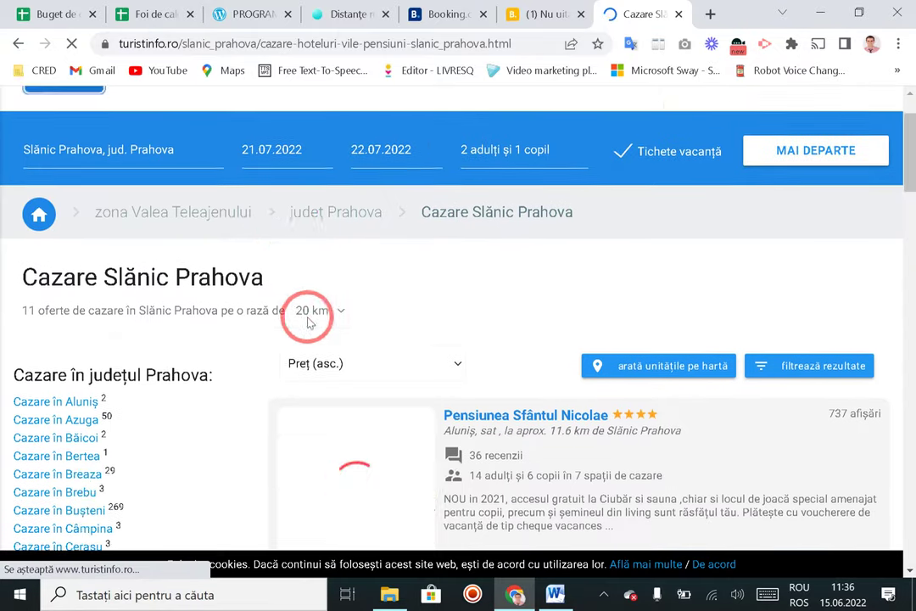
pyautogui.scroll(-2, 323, 318)
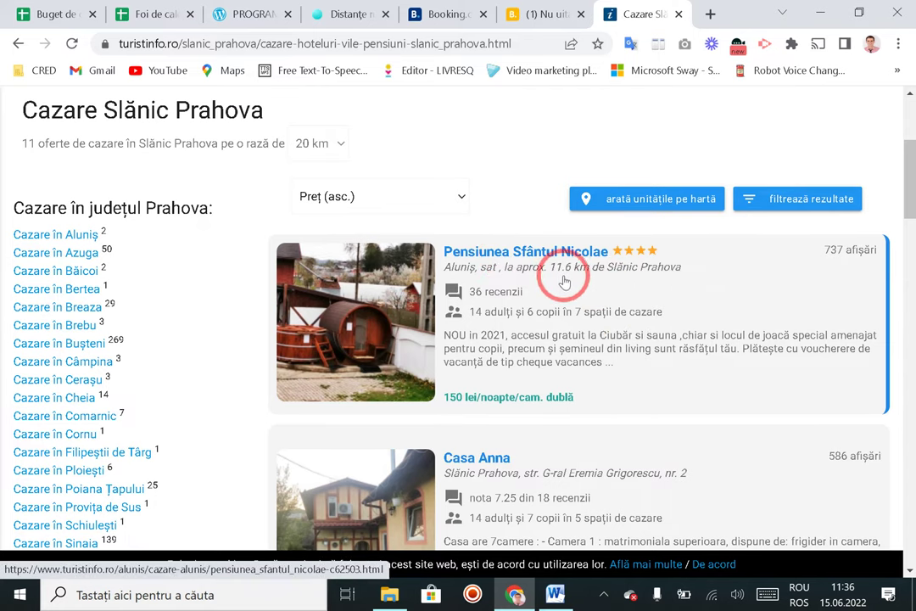
pyautogui.scroll(-1, 581, 280)
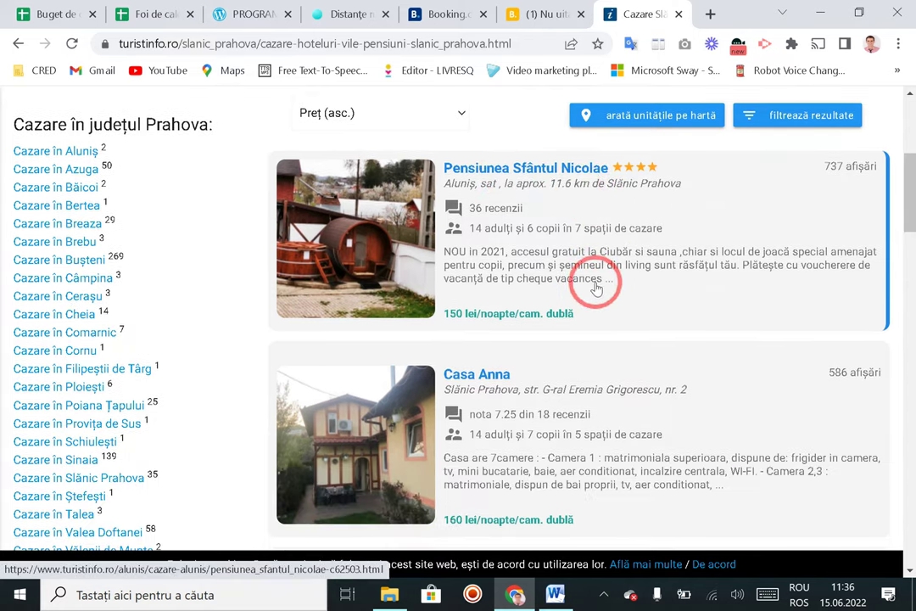
pyautogui.scroll(-1, 573, 297)
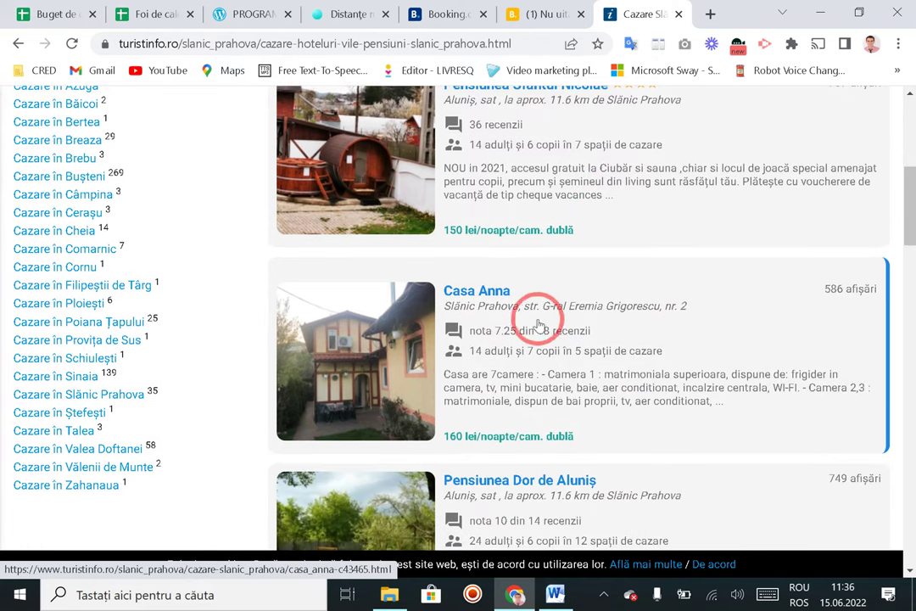
pyautogui.scroll(-1, 467, 302)
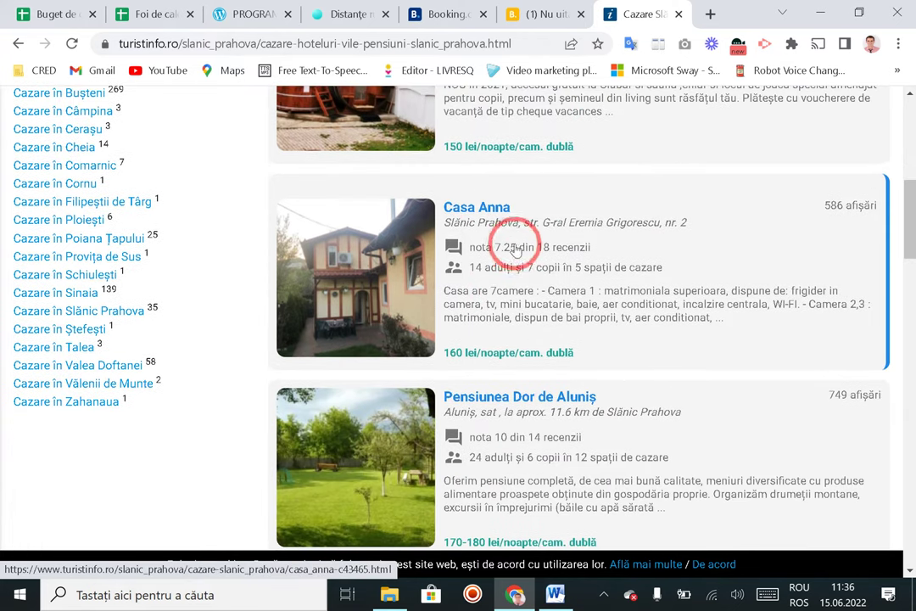
pyautogui.scroll(-1, 510, 253)
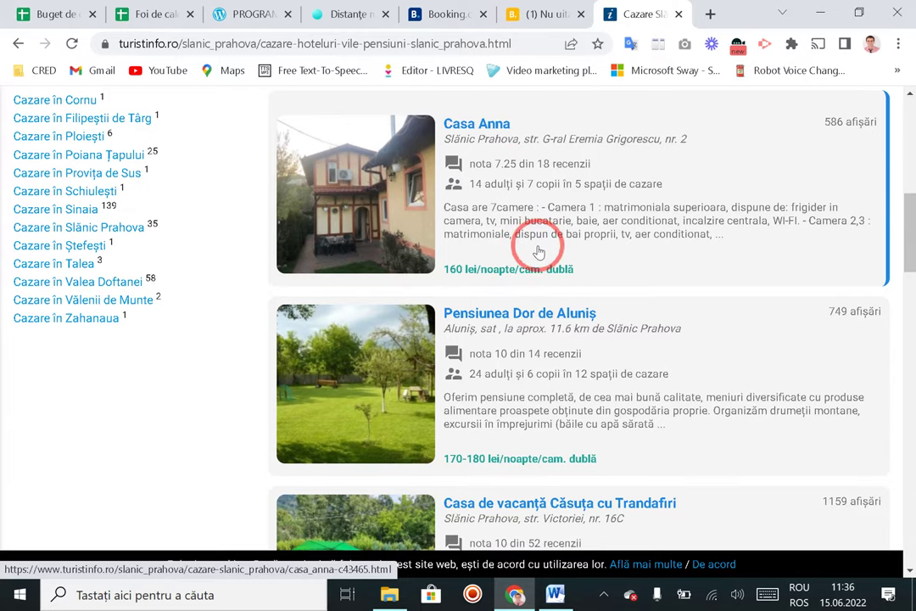
pyautogui.scroll(1, 509, 229)
pyautogui.click(489, 217)
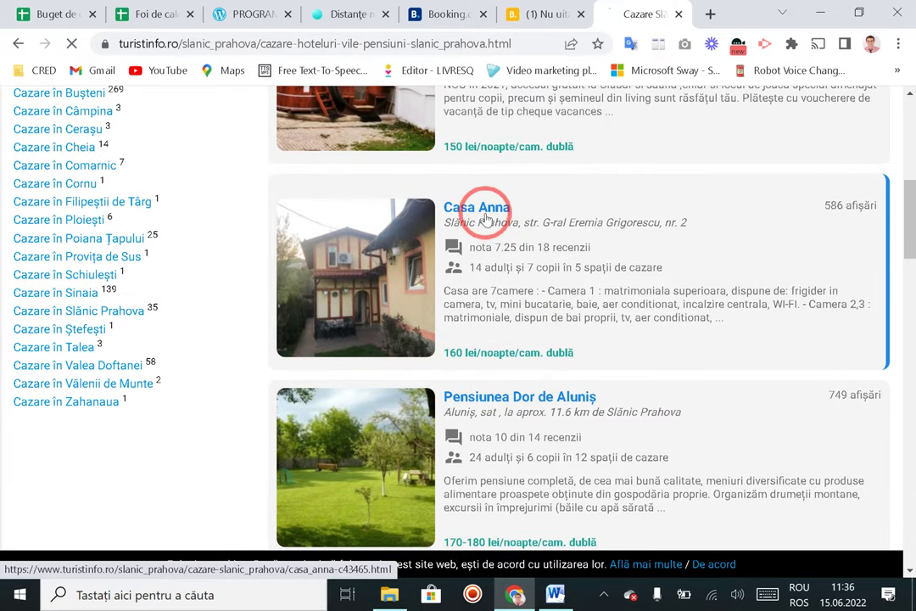
# Step: Examine Casa Anna's room types, capacities and rates for the 21.07.2022 to 22.07.2022 stay, along with its photos
pyautogui.scroll(-8, 8, 378)
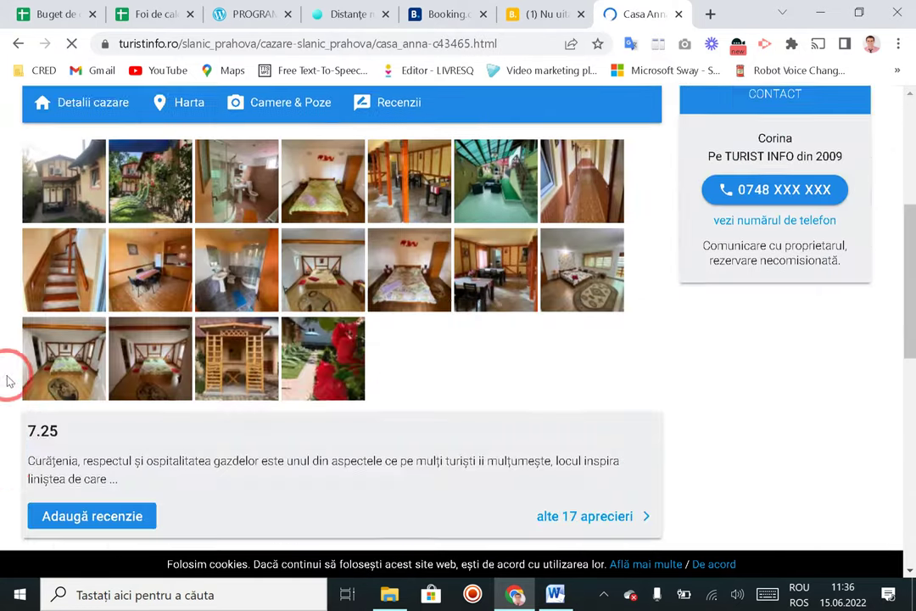
pyautogui.scroll(-2, 12, 382)
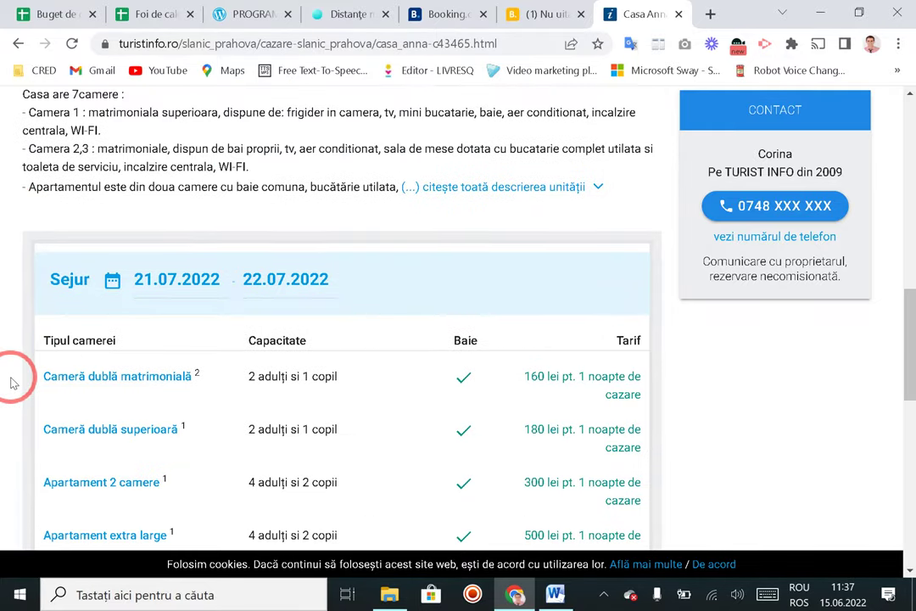
pyautogui.scroll(-3, 13, 382)
pyautogui.scroll(2, 12, 384)
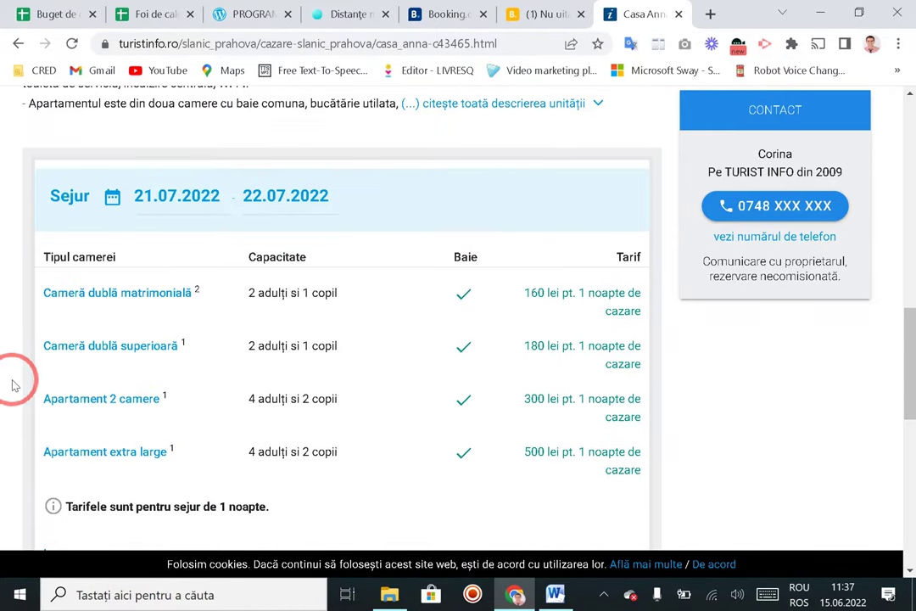
pyautogui.scroll(10, 13, 384)
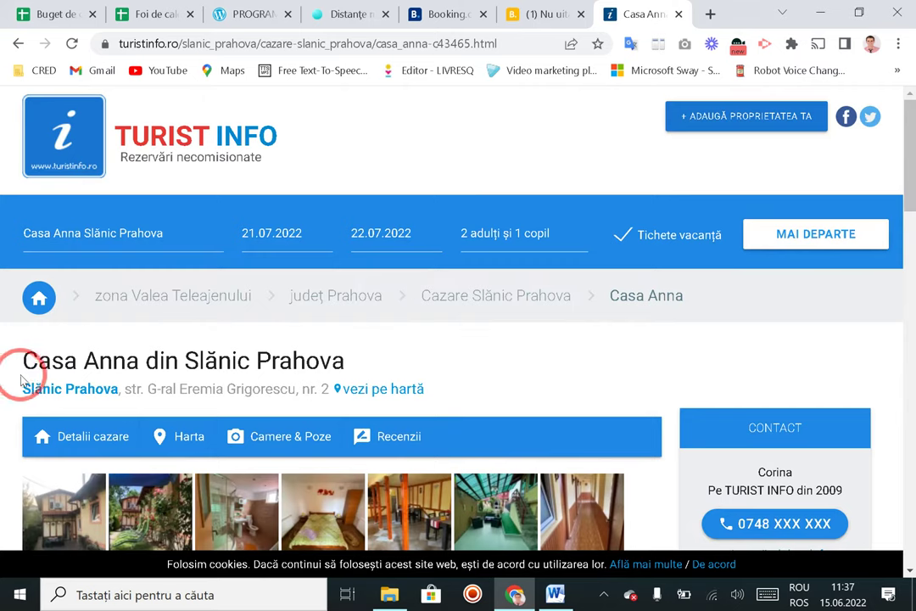
pyautogui.scroll(-3, 187, 224)
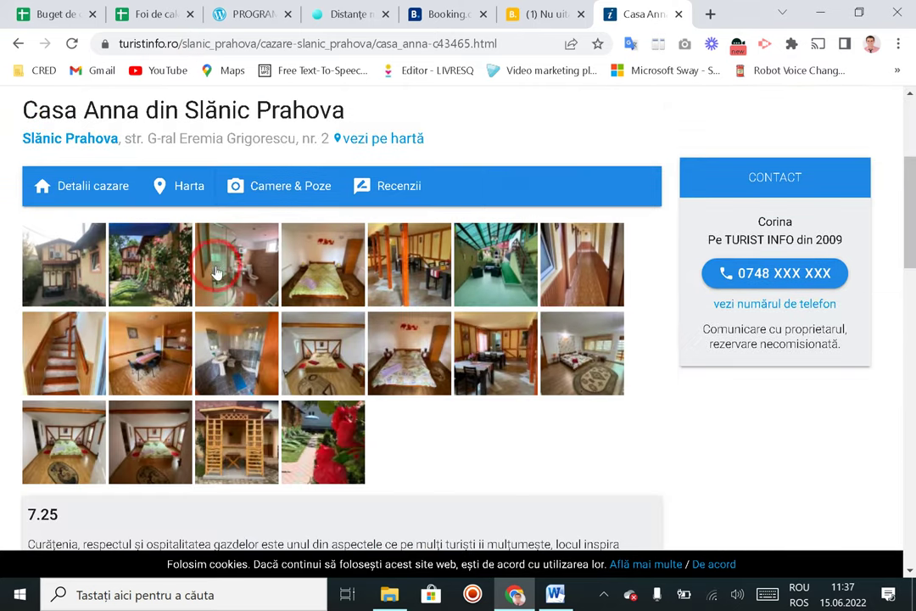
pyautogui.scroll(1, 170, 127)
# Step: Return to the Buget de călătorie spreadsheet and enter 160 as the Cazare cost for Ziua 4
pyautogui.click(148, 17)
pyautogui.hotkey('ctrl', '1')
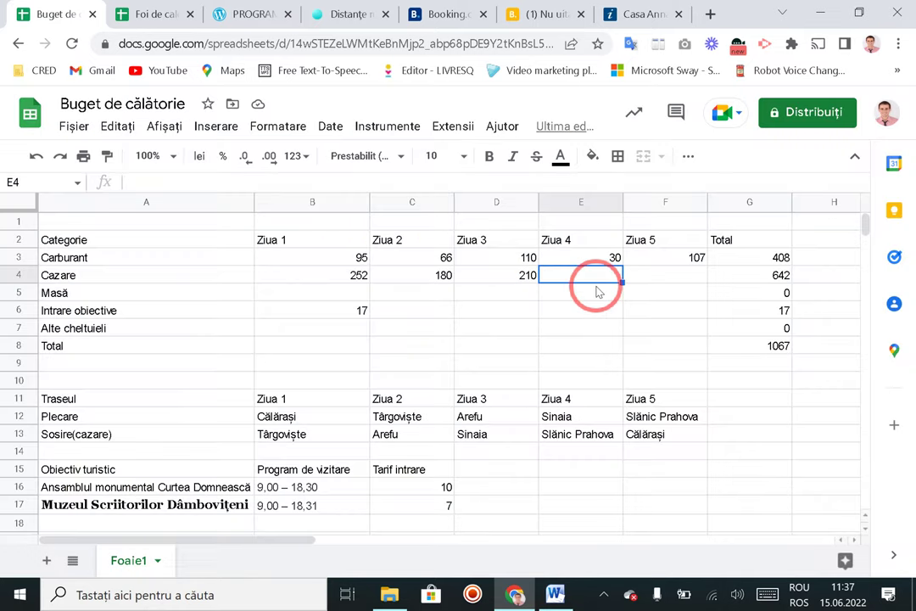
pyautogui.write('160')
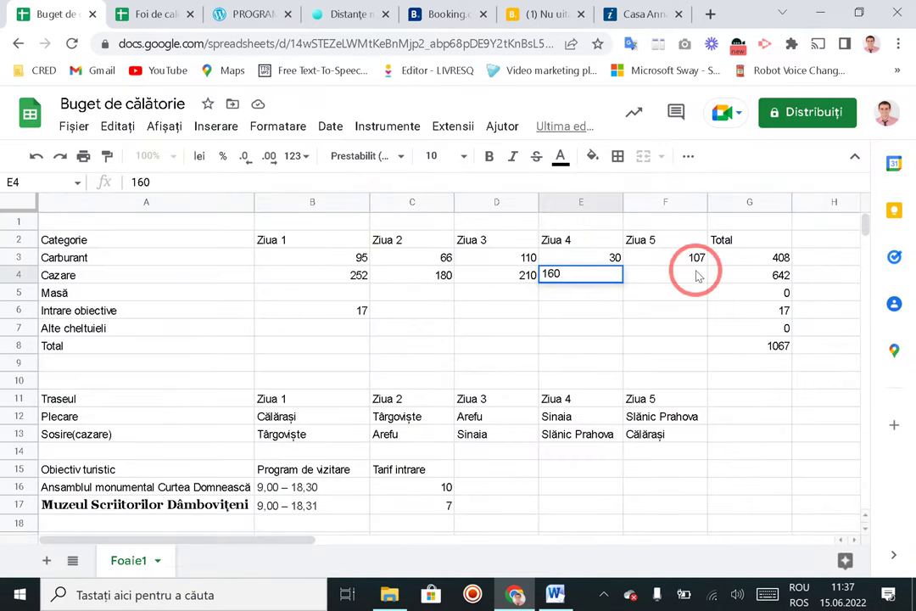
pyautogui.click(697, 281)
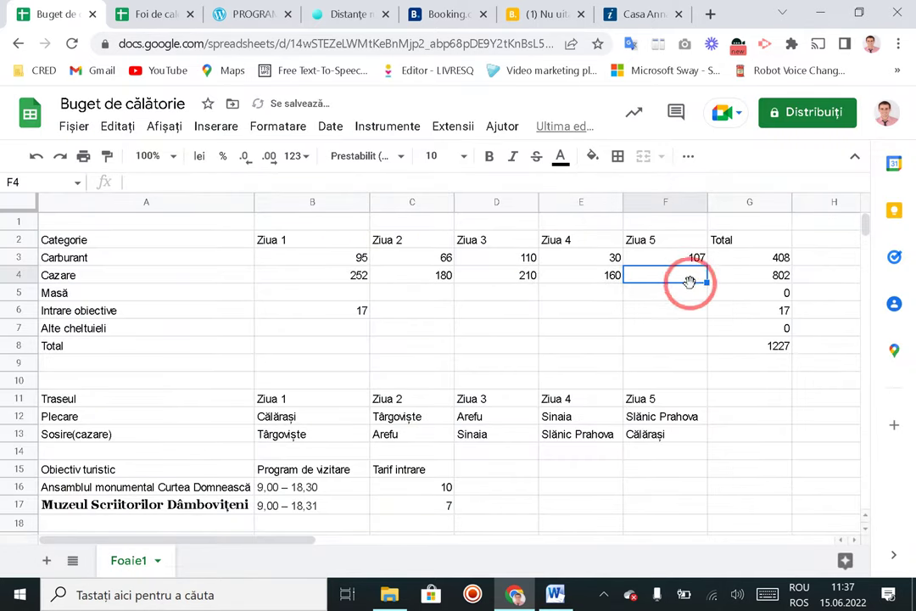
# Step: Check the Ziua 5 route in the Traseul table and enter 0 as the Cazare cost for Ziua 5
pyautogui.click(625, 15)
pyautogui.click(58, 12)
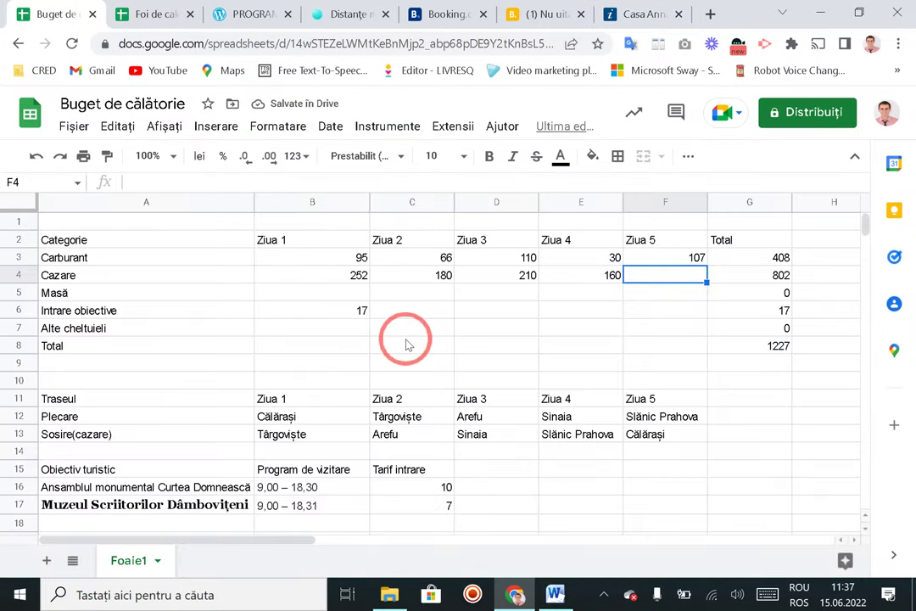
pyautogui.click(643, 418)
pyautogui.click(647, 439)
pyautogui.click(649, 416)
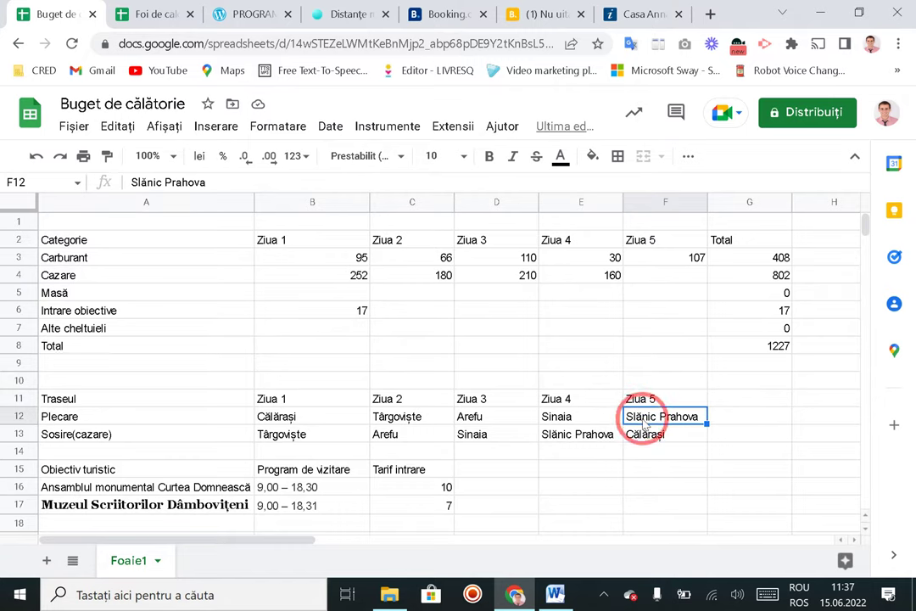
pyautogui.click(670, 280)
pyautogui.write('0')
pyautogui.press('Return')
pyautogui.click(664, 279)
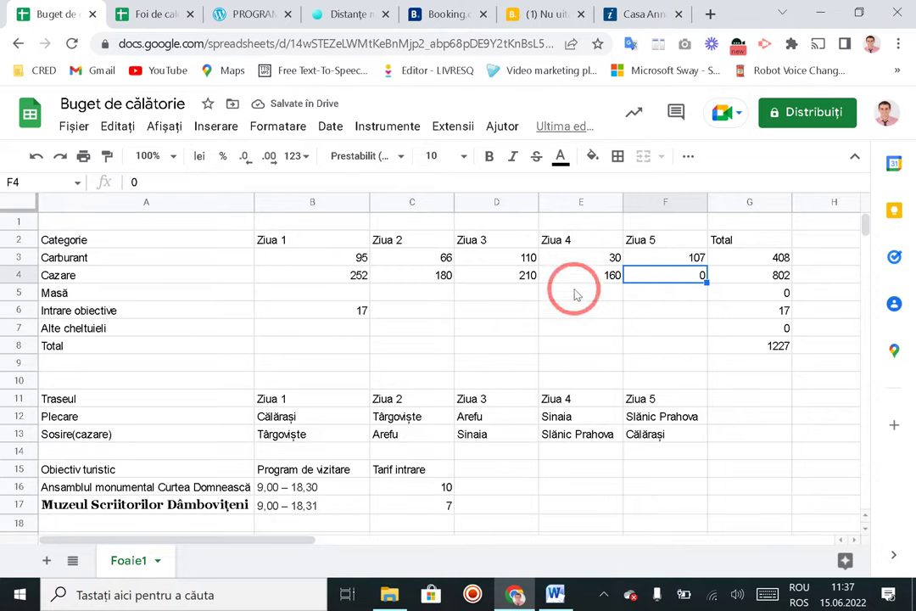
# Step: Enter 300 as the Masă cost for Ziua 1 in the Buget de călătorie spreadsheet
pyautogui.click(348, 295)
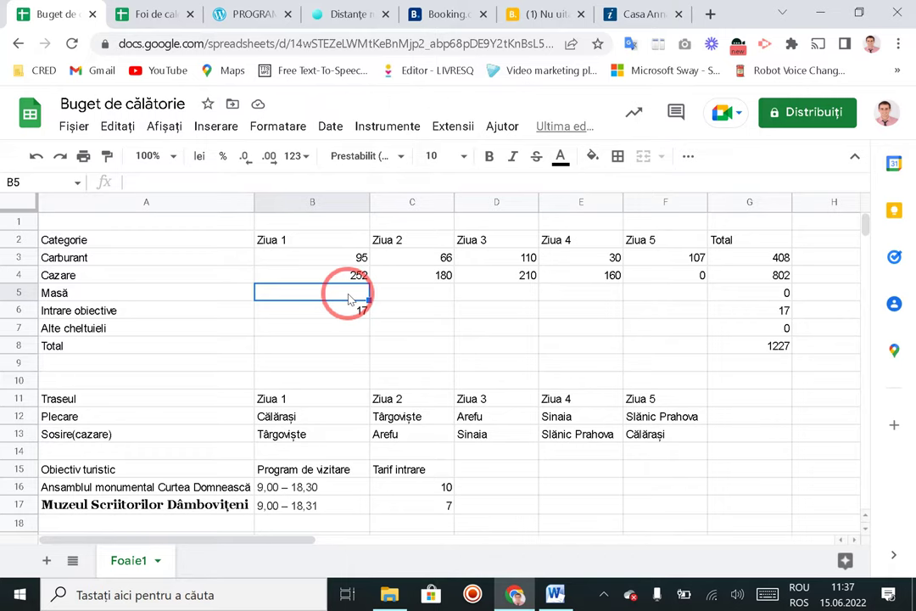
pyautogui.click(638, 14)
pyautogui.click(42, 15)
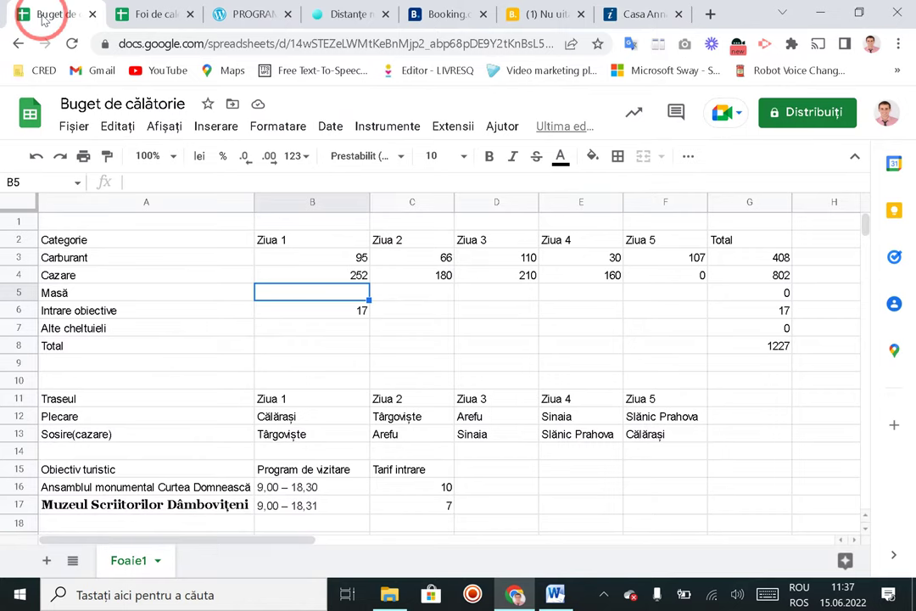
pyautogui.click(646, 17)
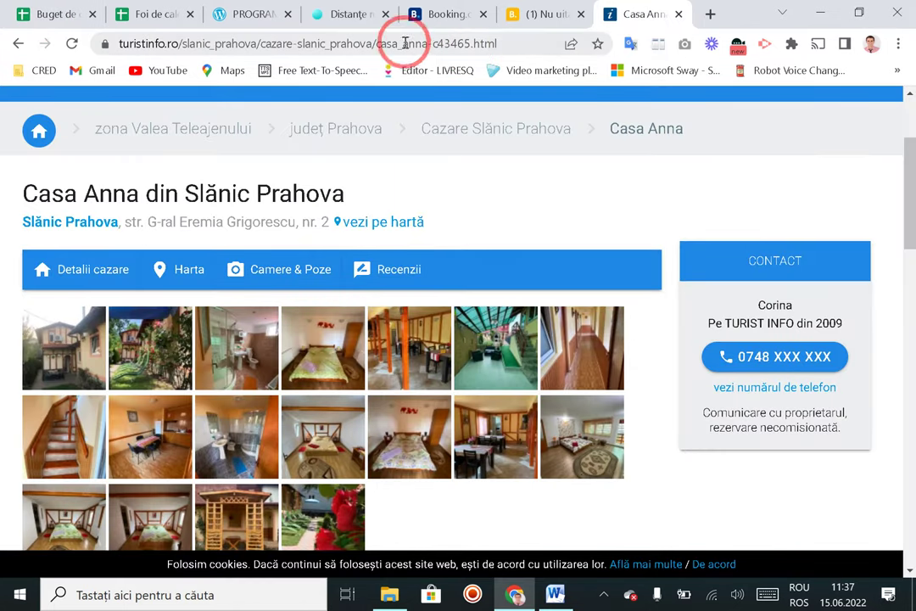
pyautogui.click(51, 15)
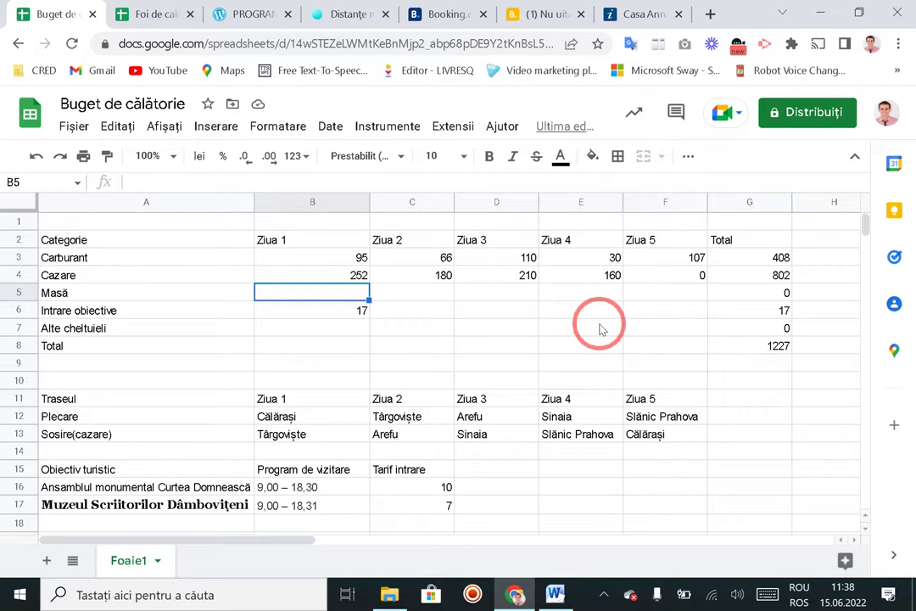
pyautogui.write('300')
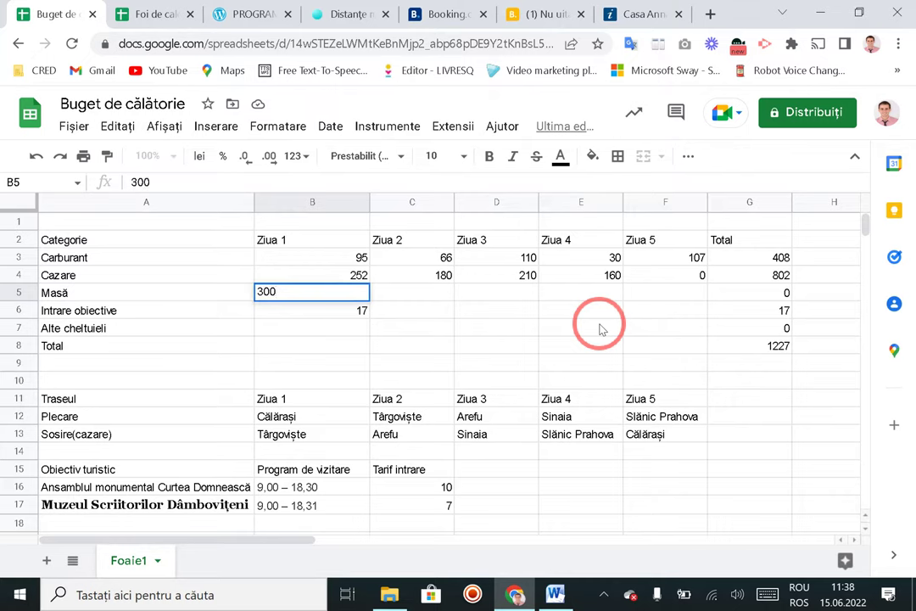
pyautogui.press('Tab')
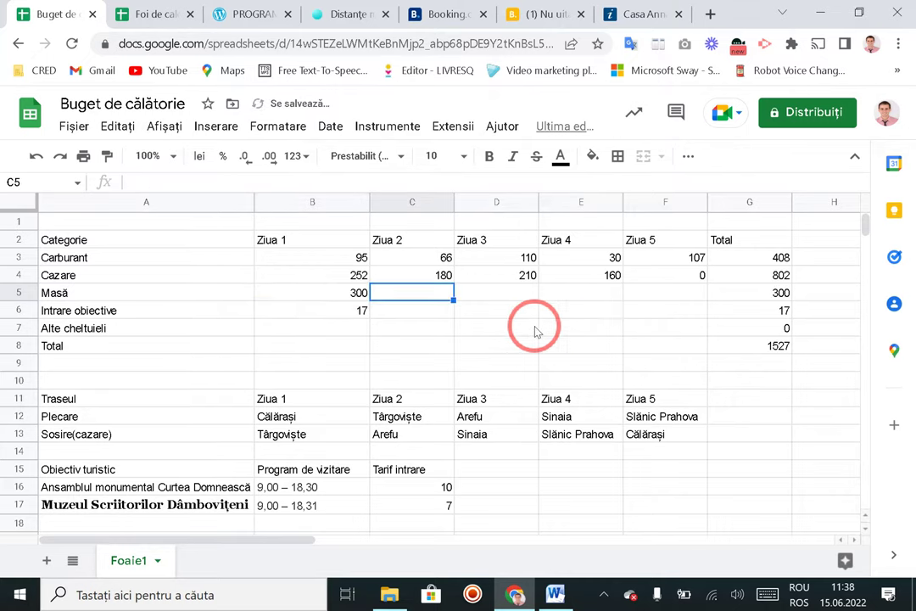
# Step: Fill the Masă cost for Ziua 2 through Ziua 5 with the same 300 as Ziua 1
pyautogui.click(356, 294)
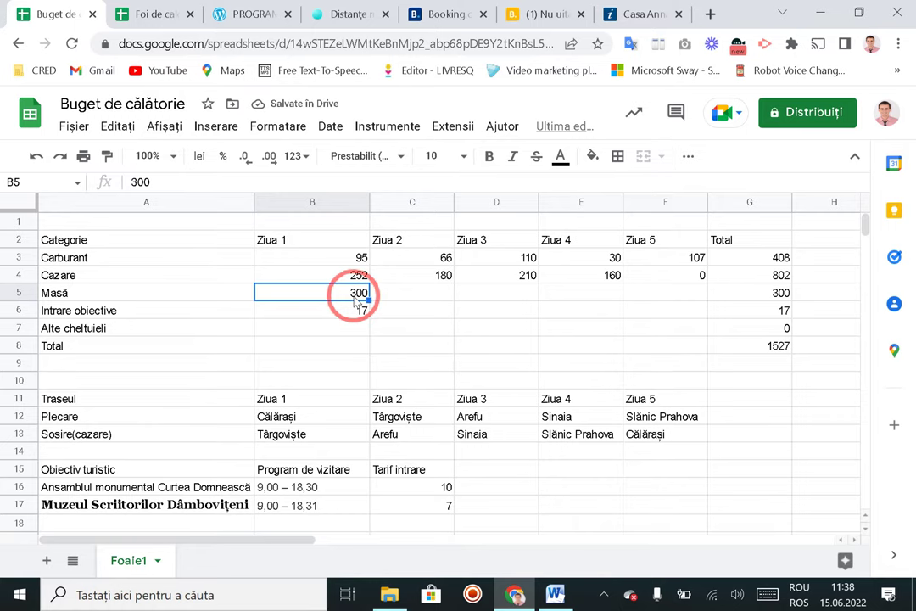
pyautogui.click(420, 294)
pyautogui.write('300')
pyautogui.press('Tab')
pyautogui.write('300')
pyautogui.click(574, 292)
pyautogui.write('300')
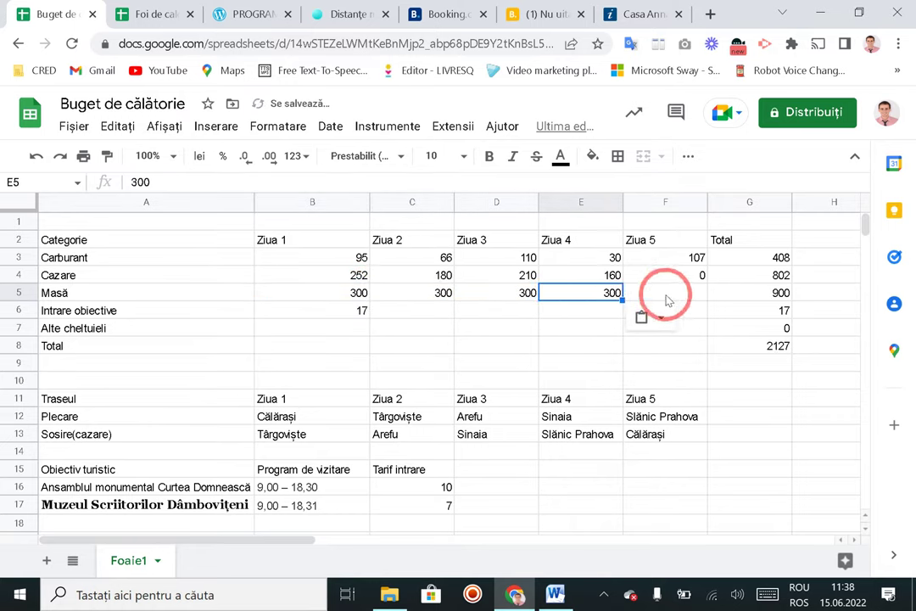
pyautogui.click(666, 293)
pyautogui.write('300')
pyautogui.click(576, 294)
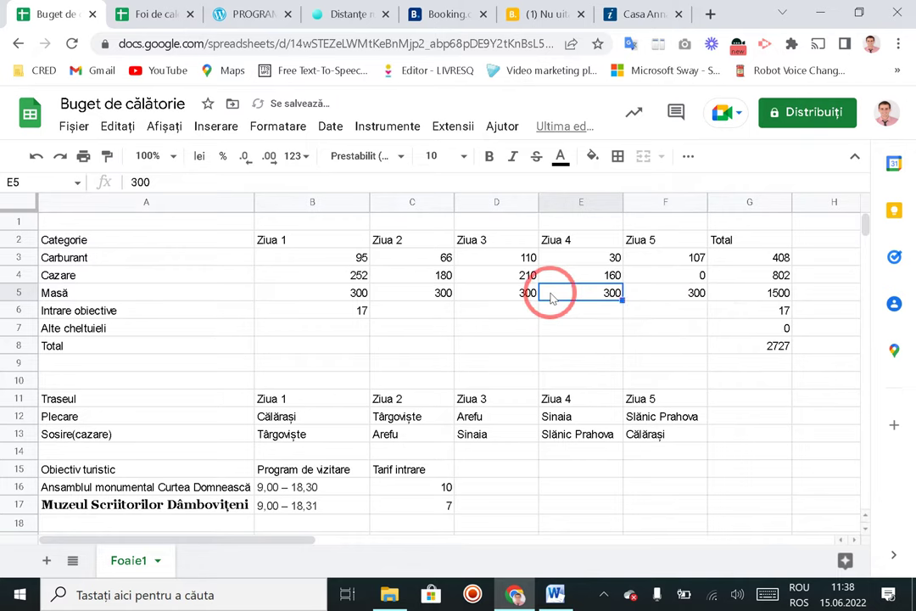
pyautogui.click(492, 297)
pyautogui.click(332, 297)
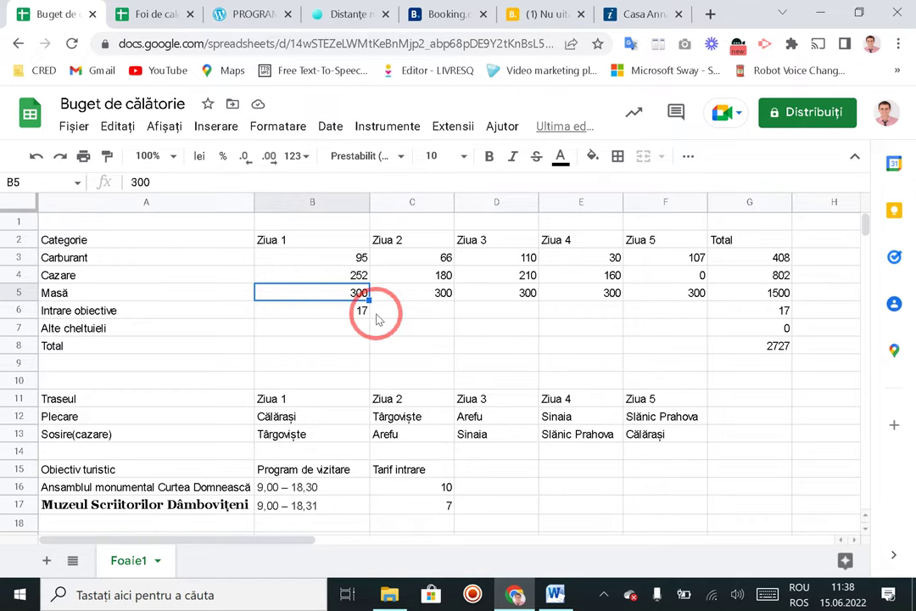
# Step: Search the web in a new browser tab for "palatul peles tarif intrare si program"
pyautogui.click(414, 315)
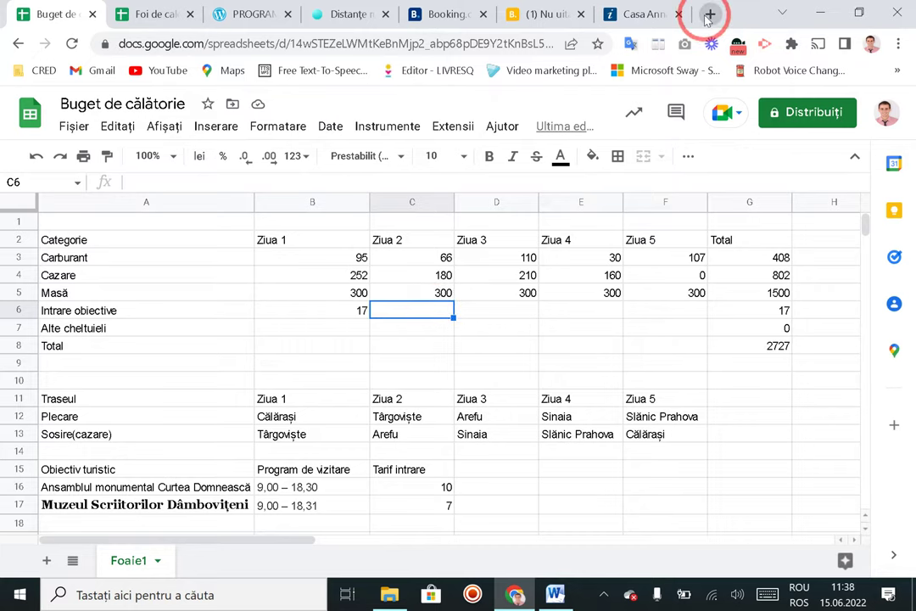
pyautogui.scroll(-1, 498, 373)
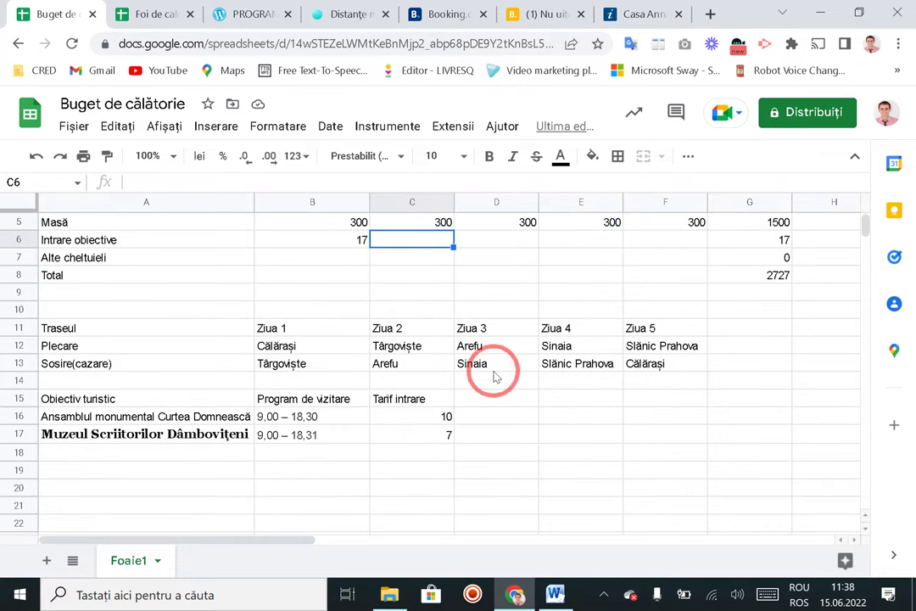
pyautogui.click(710, 14)
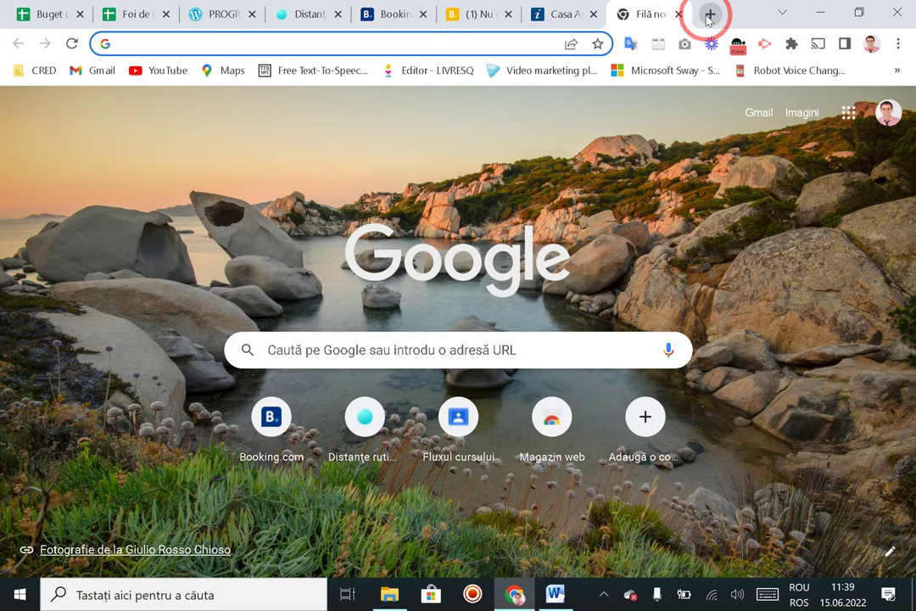
pyautogui.write('palatu')
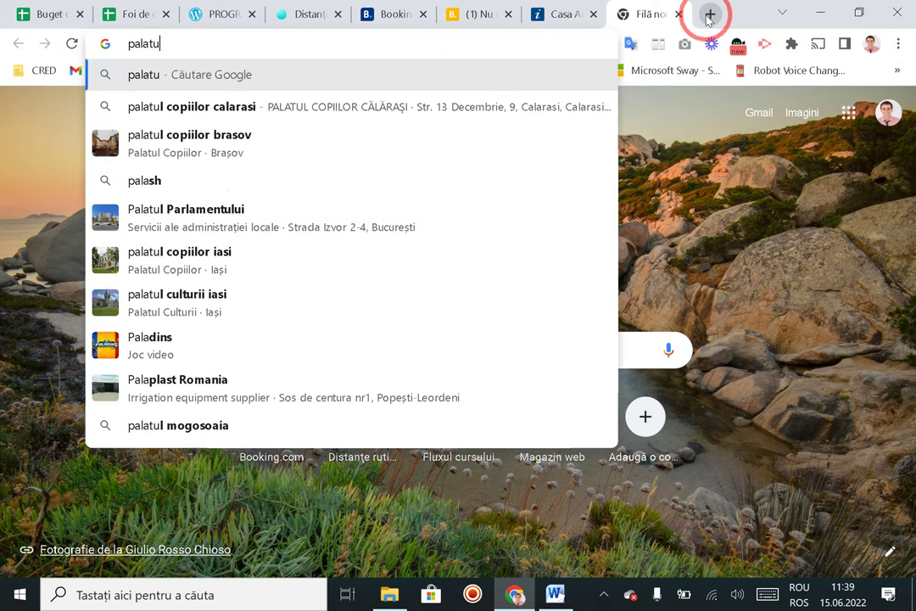
pyautogui.write('l peles ')
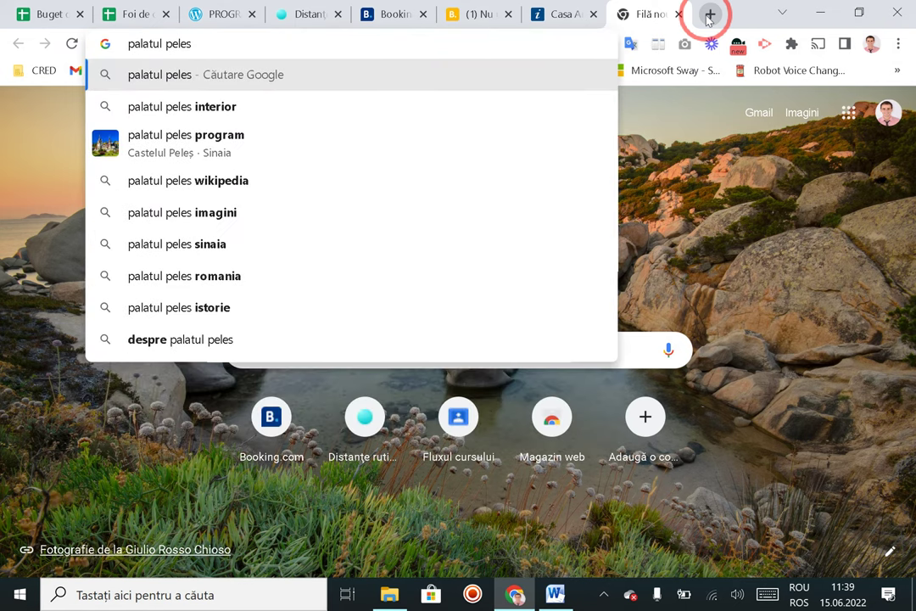
pyautogui.write('tarif int')
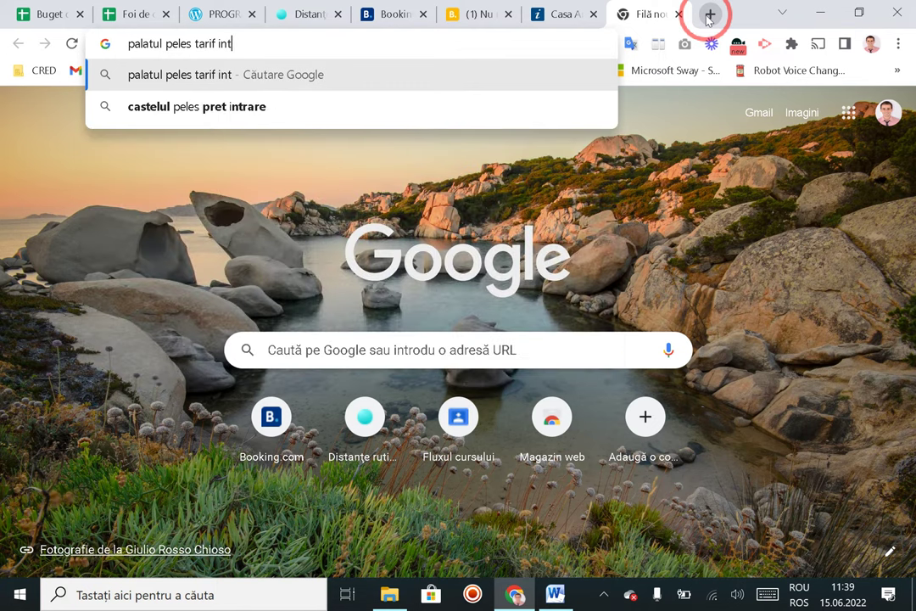
pyautogui.write('rare si program')
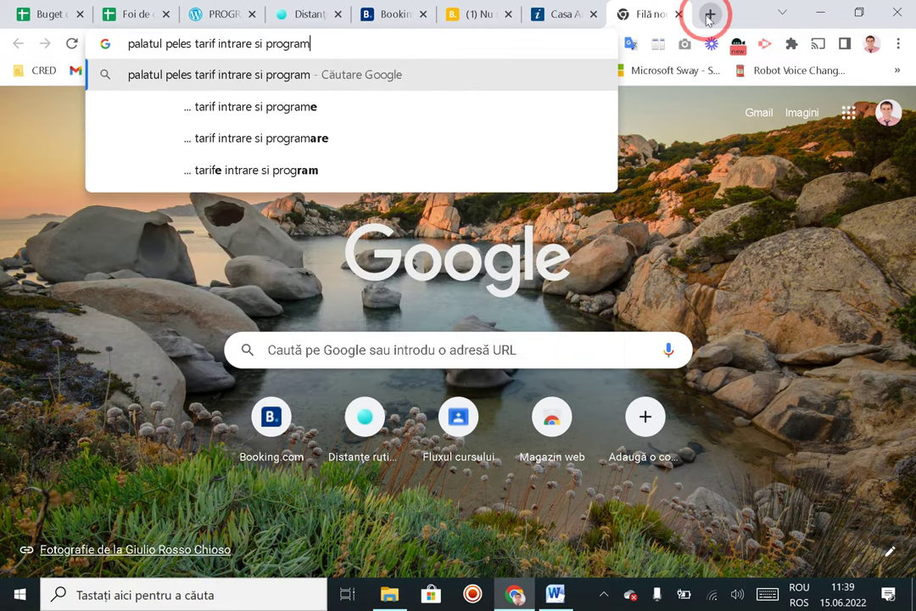
pyautogui.press('Return')
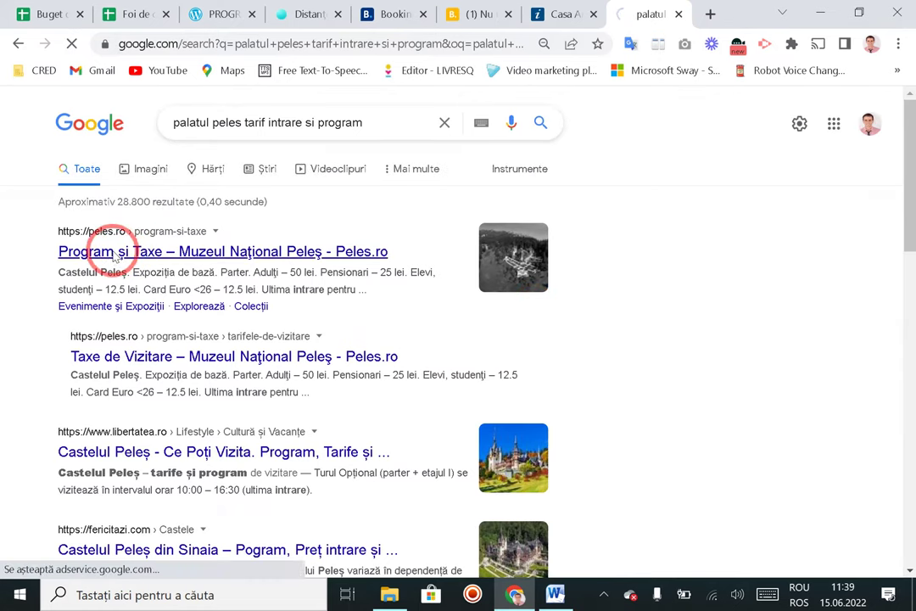
# Step: Open the Program și Taxe result from Peles.ro and check the visiting fares for Castelul Peleș
pyautogui.click(114, 253)
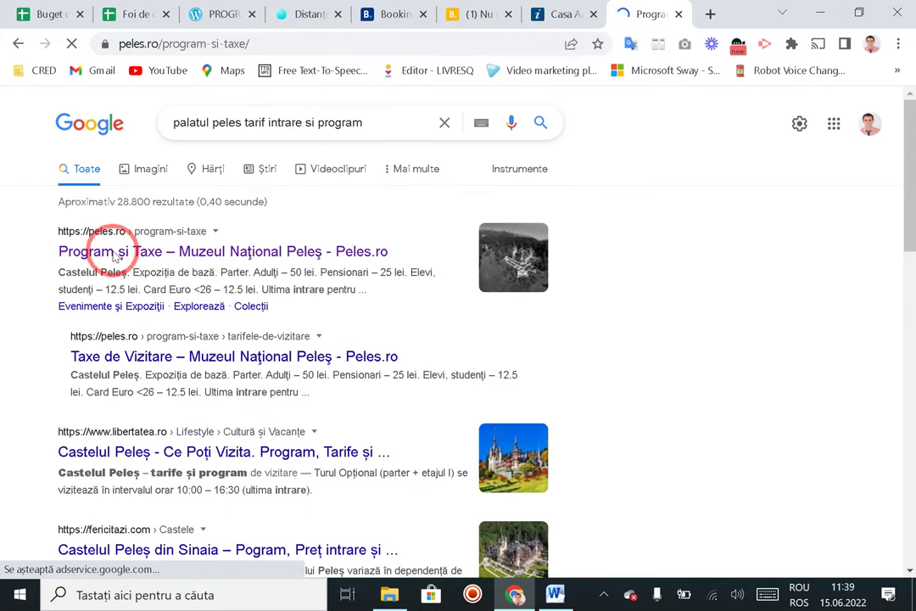
pyautogui.scroll(-5, 47, 318)
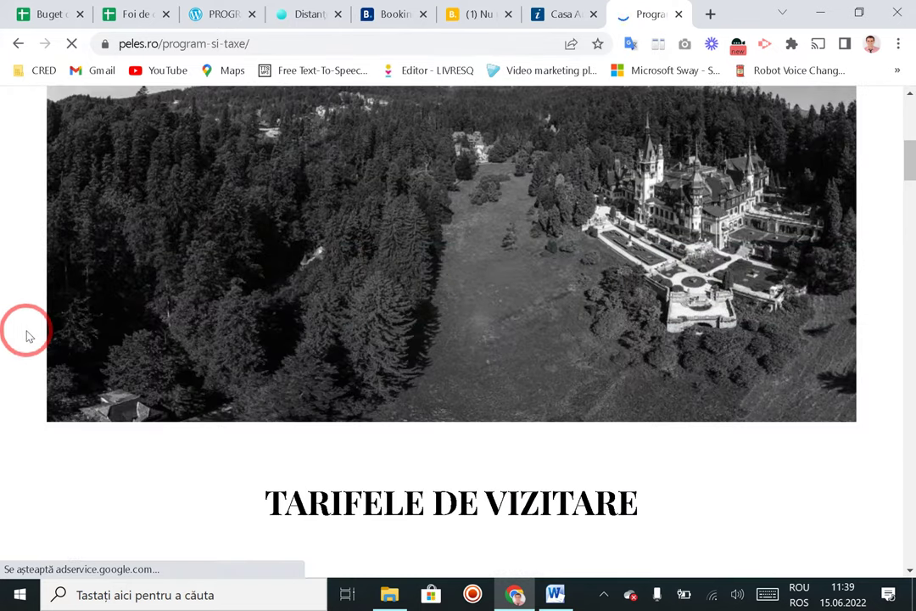
pyautogui.scroll(-4, 25, 333)
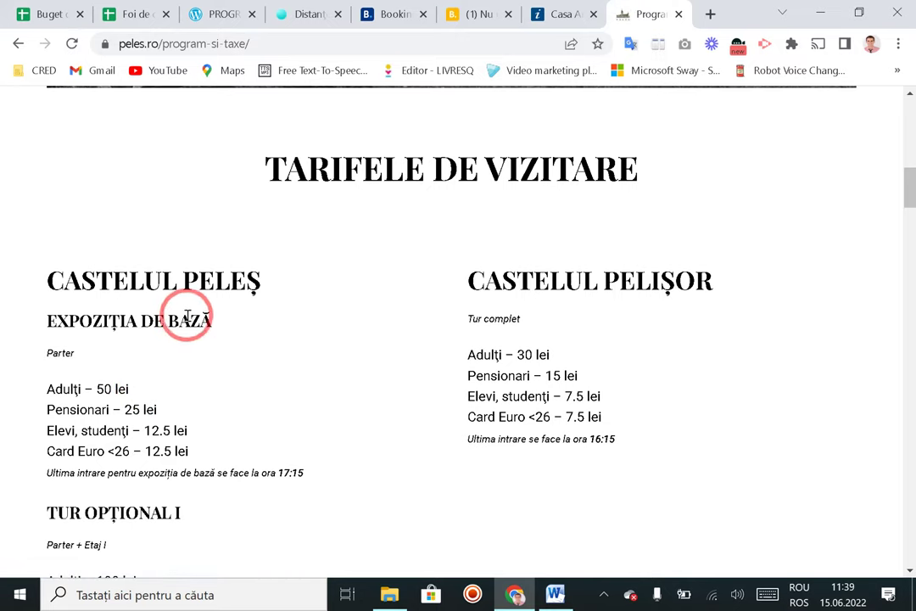
pyautogui.scroll(-1, 188, 320)
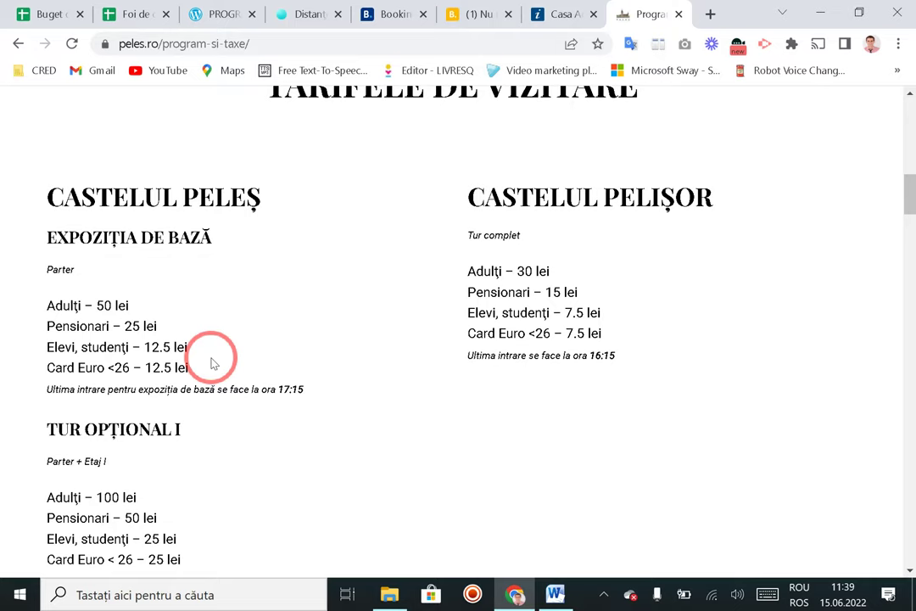
# Step: Return to the Buget de călătorie spreadsheet and enter Castelul Pelș in the first empty Obiectiv turistic row, A18
pyautogui.click(57, 12)
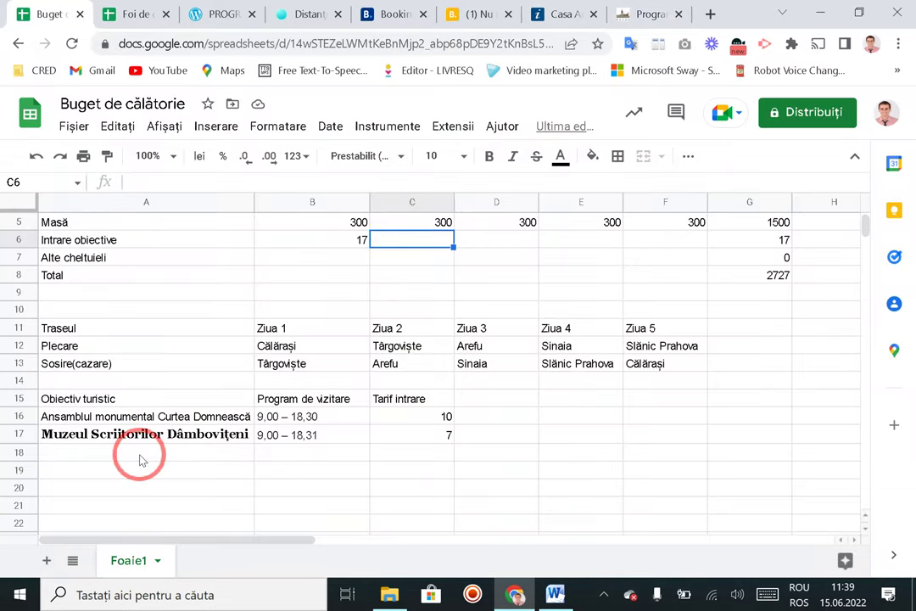
pyautogui.click(141, 458)
pyautogui.write('Castelul Peleș')
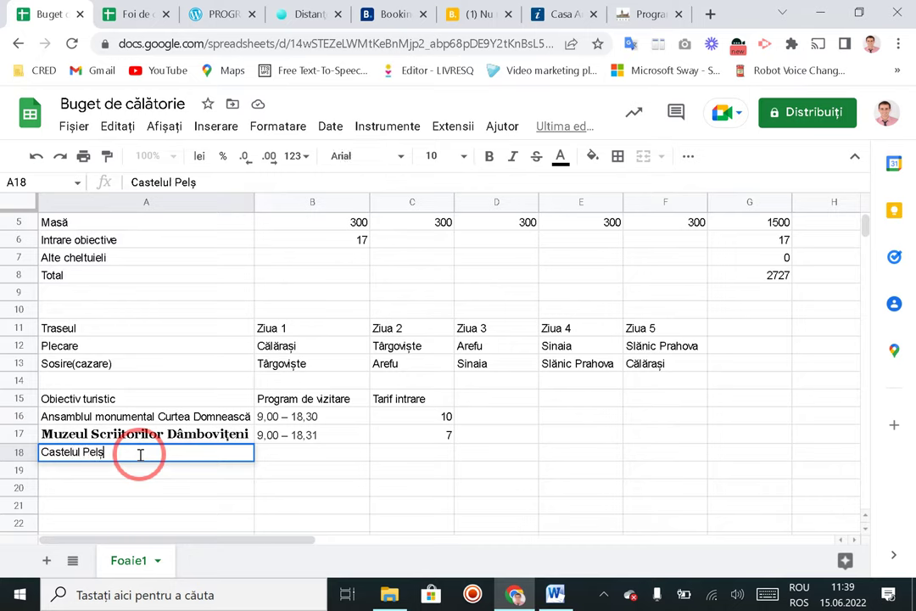
# Step: Examine the Castelul Peleș fares for the basic exhibition and the optional tours on the Peles.ro page
pyautogui.click(646, 15)
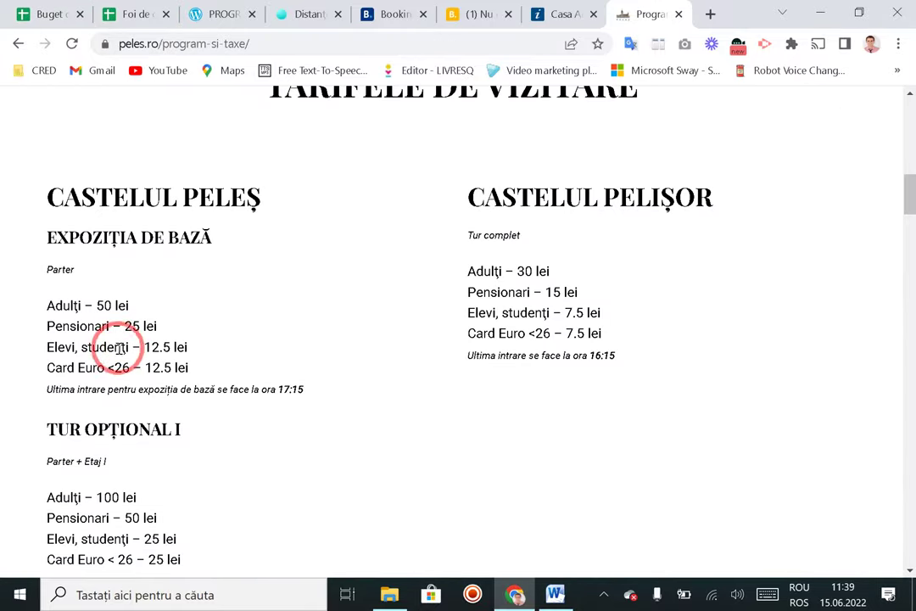
pyautogui.scroll(2, 8, 399)
pyautogui.scroll(-5, 9, 399)
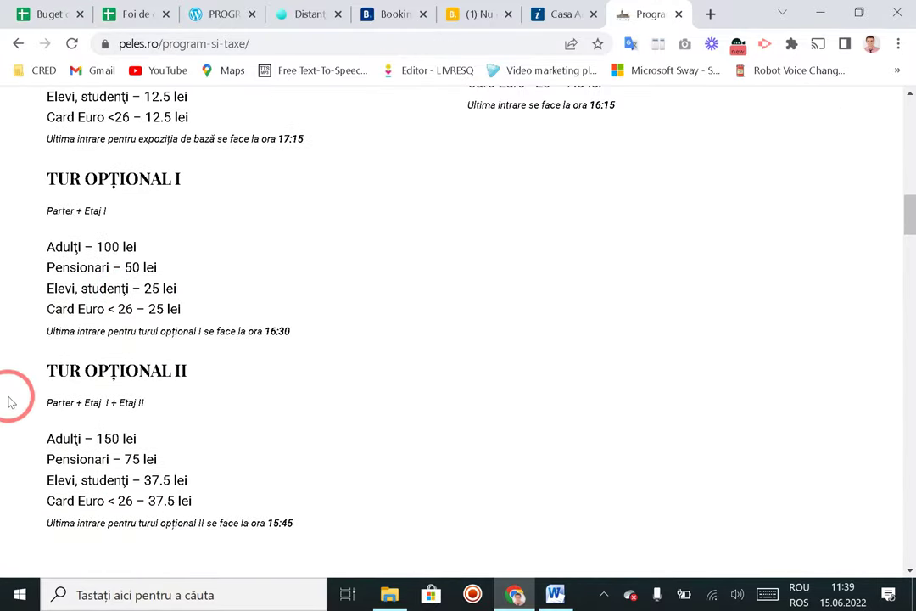
pyautogui.scroll(-3, 10, 401)
pyautogui.scroll(3, 11, 401)
pyautogui.scroll(2, 11, 401)
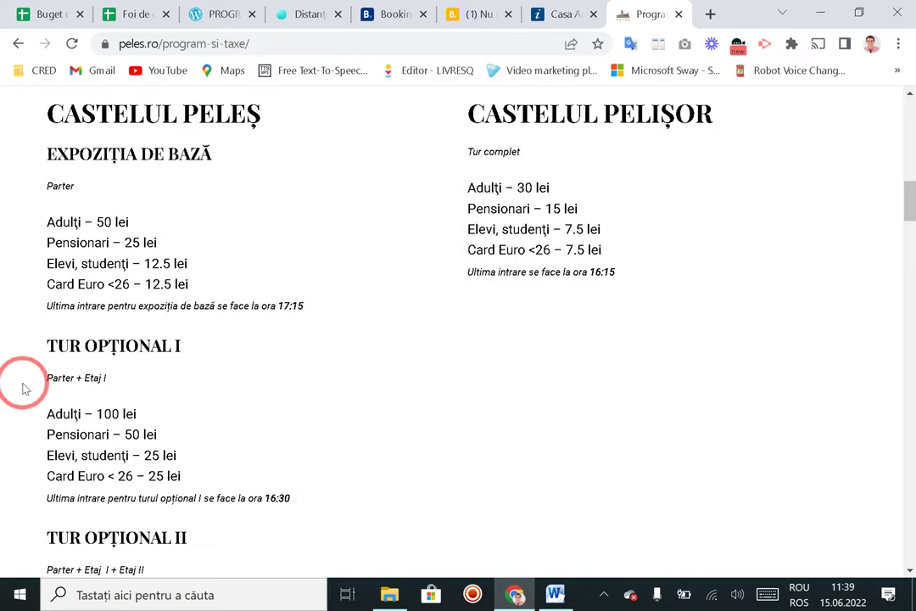
pyautogui.scroll(-1, 23, 387)
pyautogui.scroll(1, 25, 386)
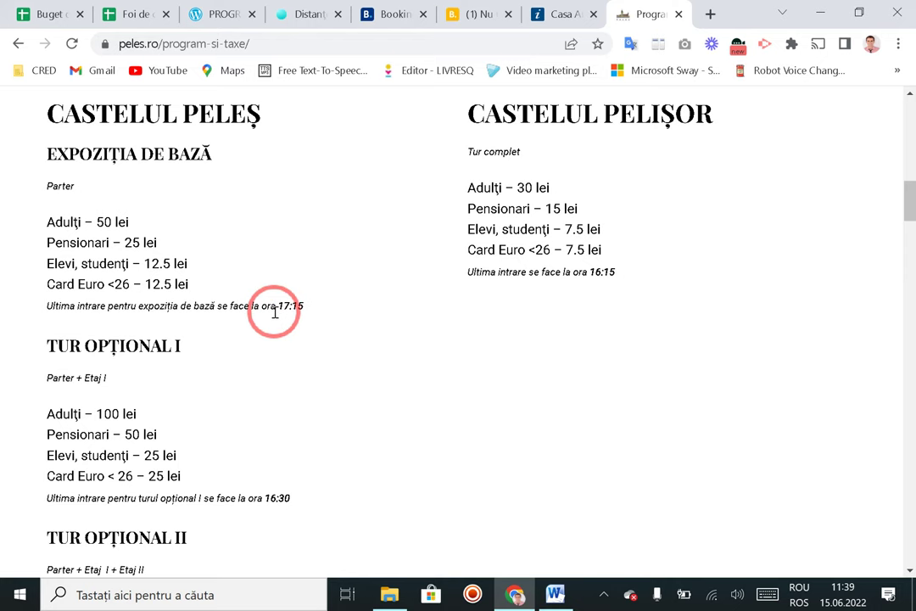
pyautogui.scroll(2, 273, 319)
pyautogui.scroll(-7, 274, 320)
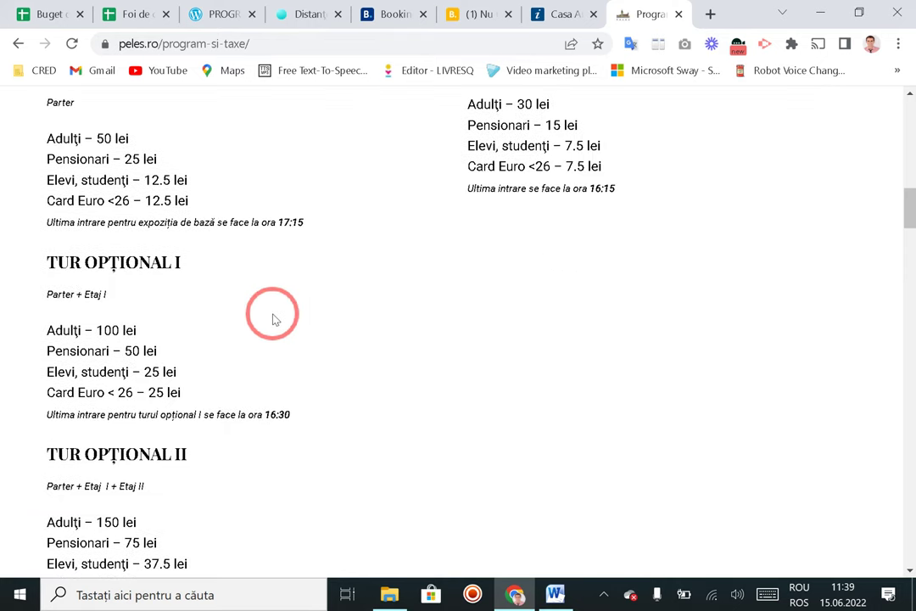
# Step: Copy the Wednesday hours 10:00 – 18:00 of Castelul Peleș from Peles.ro into its Program de vizitare cell, B18, in the budget spreadsheet
pyautogui.scroll(-8, 273, 320)
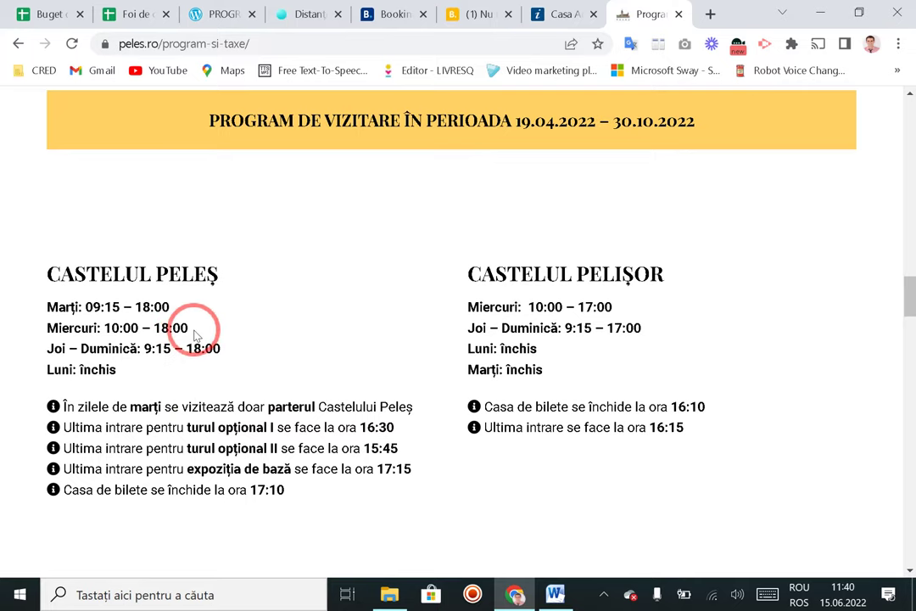
pyautogui.moveTo(191, 329); pyautogui.dragTo(108, 329)
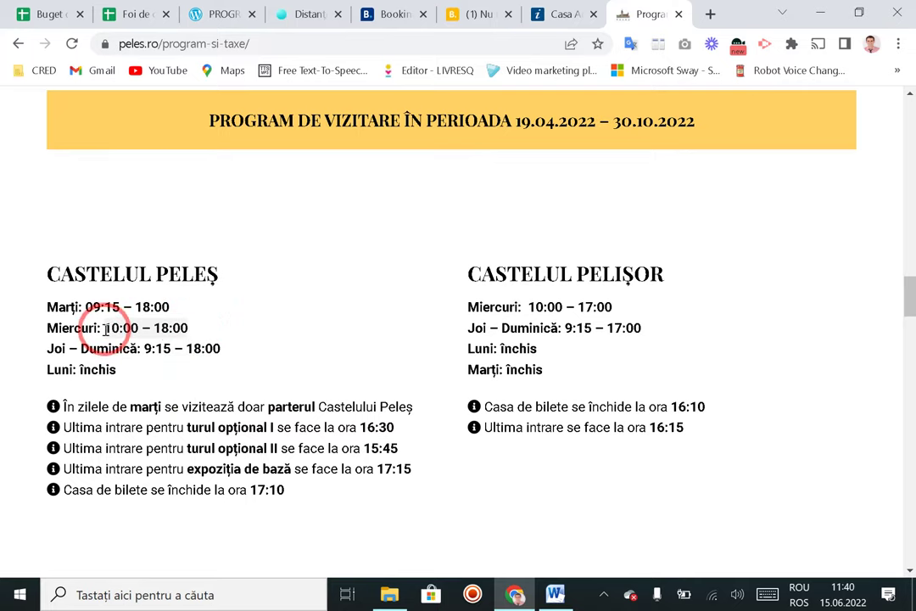
pyautogui.rightClick(123, 333)
pyautogui.click(143, 343)
pyautogui.click(47, 12)
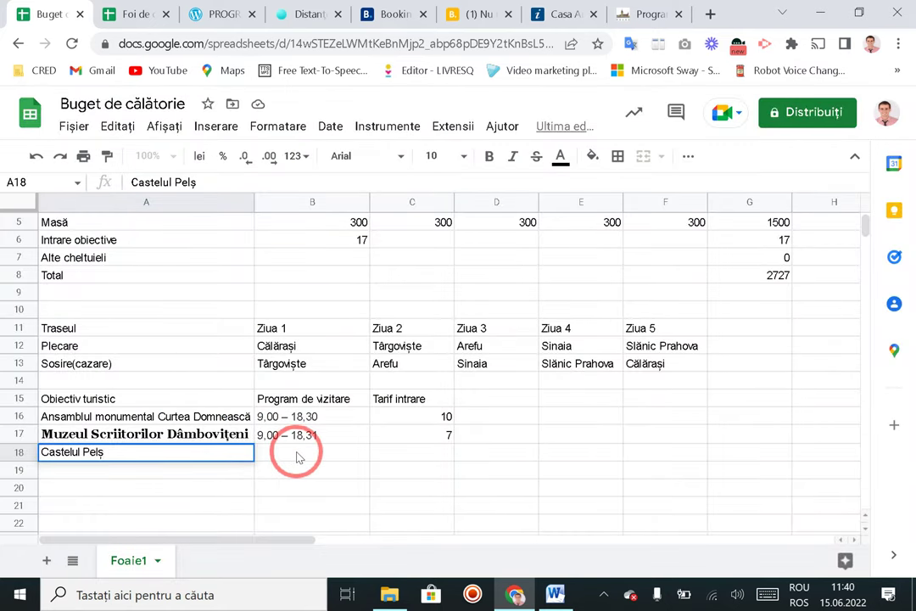
pyautogui.click(298, 455)
pyautogui.hotkey('ctrl', 'v')
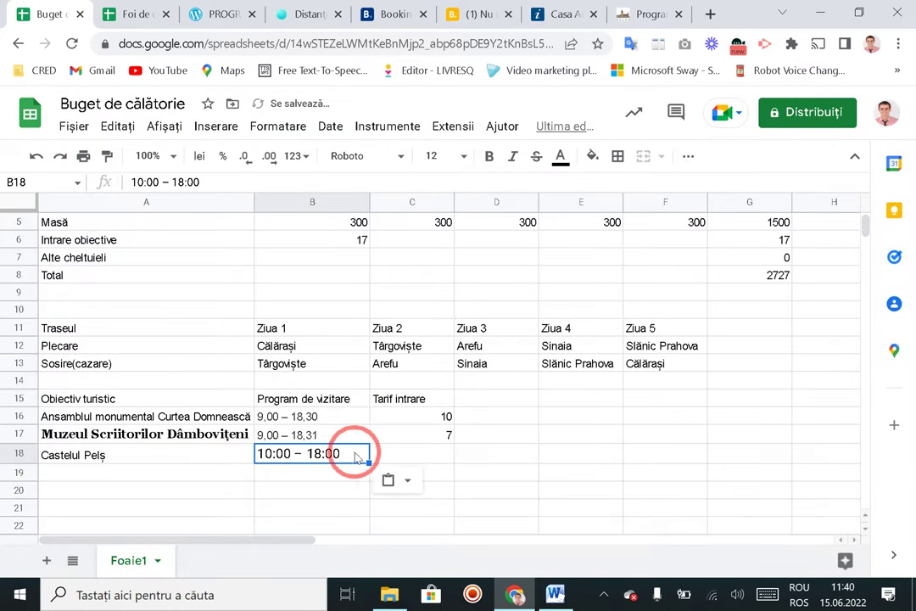
# Step: Enter 112,5 as the Tarif intrare for the castle in C18 and round it up to 113
pyautogui.click(413, 459)
pyautogui.write('112')
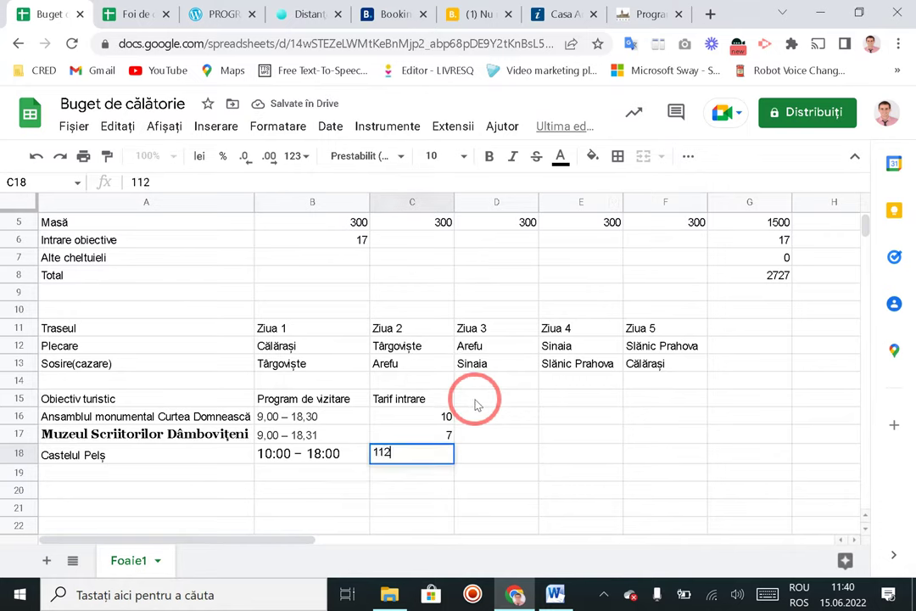
pyautogui.write(',5')
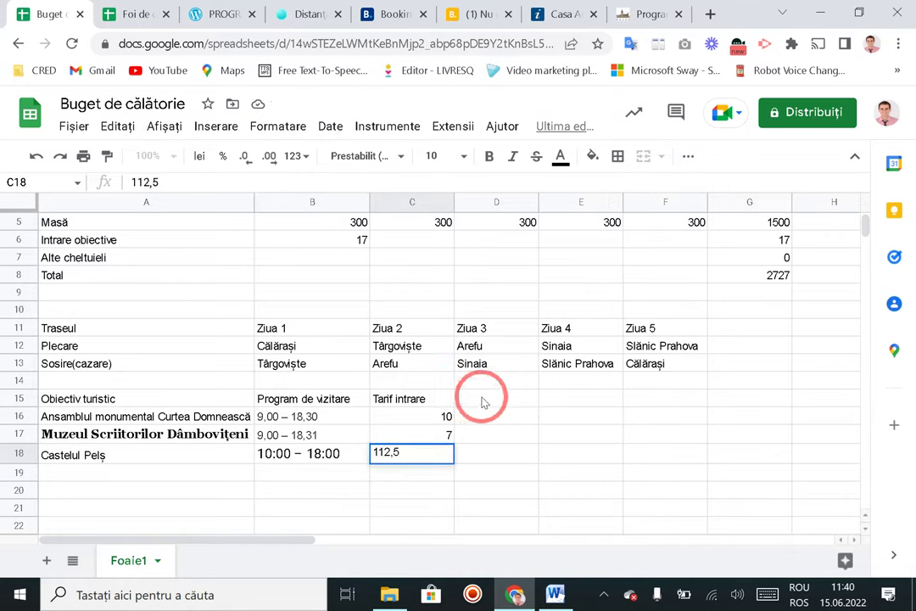
pyautogui.click(437, 434)
pyautogui.click(433, 459)
pyautogui.scroll(2, 420, 373)
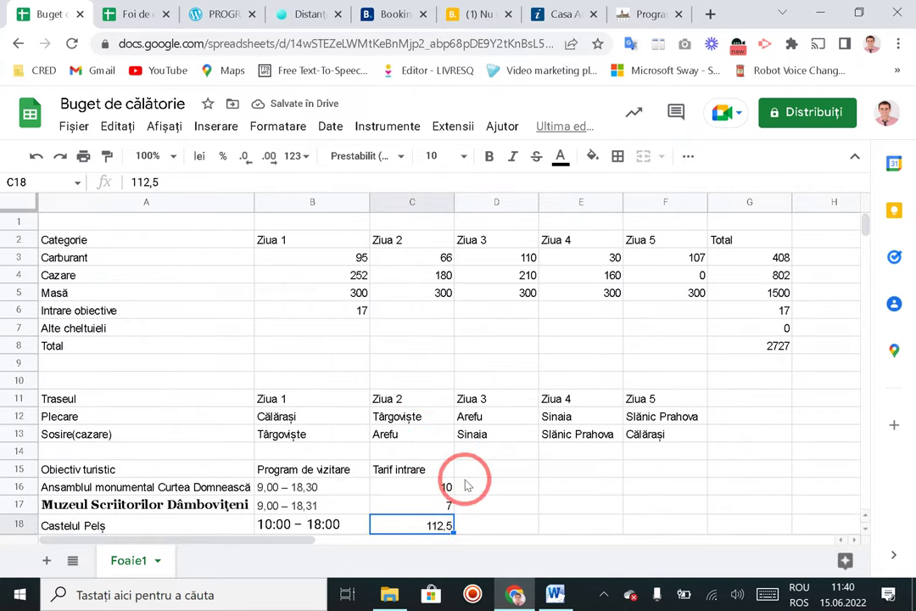
pyautogui.write('113')
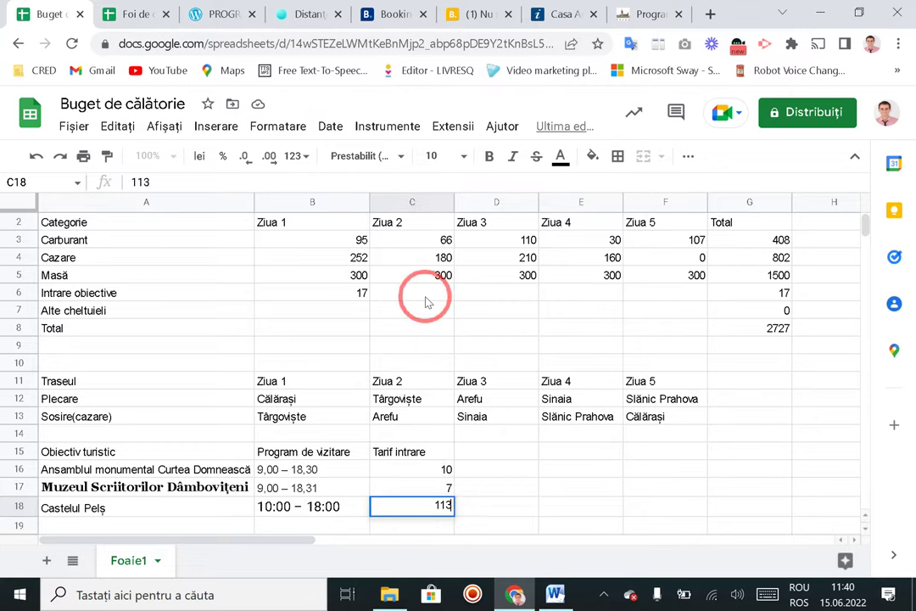
# Step: Enter 113 as the Intrare obiective cost for Ziua 3
pyautogui.click(425, 298)
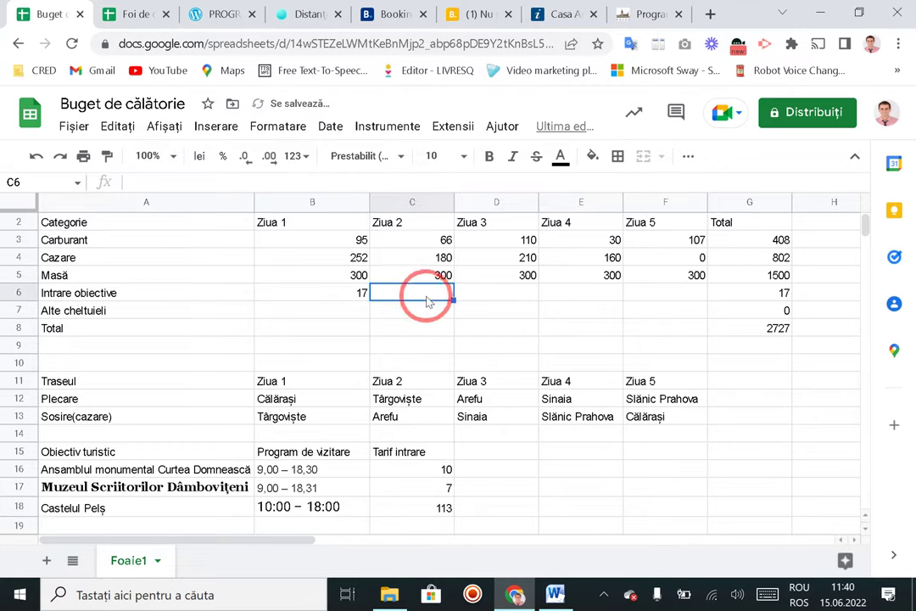
pyautogui.click(478, 301)
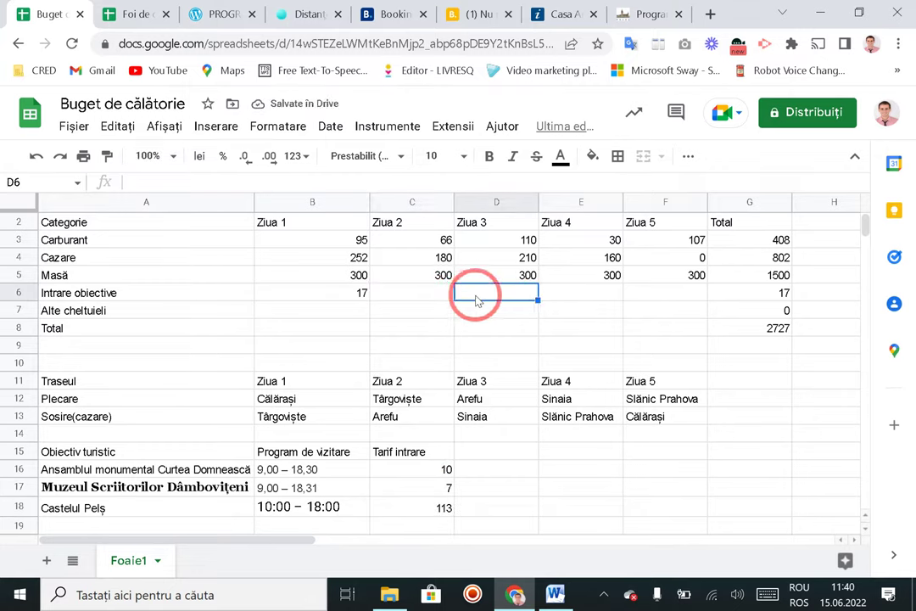
pyautogui.write('113')
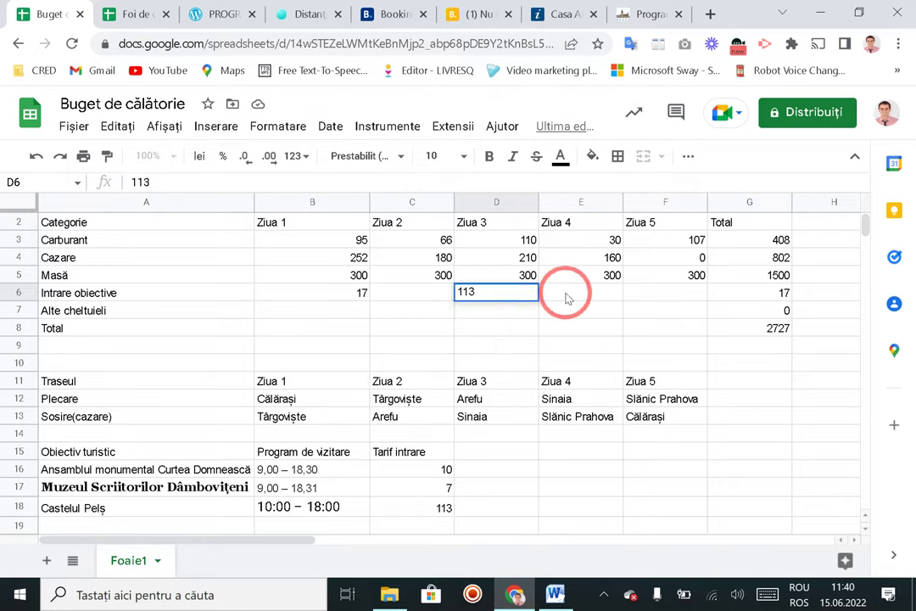
pyautogui.click(567, 296)
# Step: Switch to the Peles.ro browser tab and search the web for "cetatea poienari program si tarfi" for the Ziua 2 entry cost
pyautogui.click(423, 292)
pyautogui.click(662, 43)
pyautogui.click(632, 13)
pyautogui.click(364, 47)
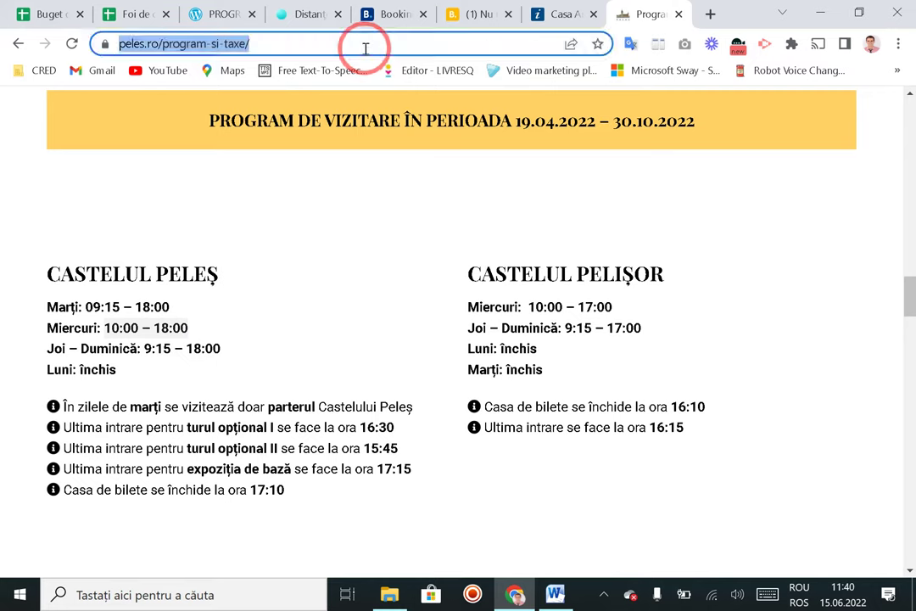
pyautogui.write('ceta')
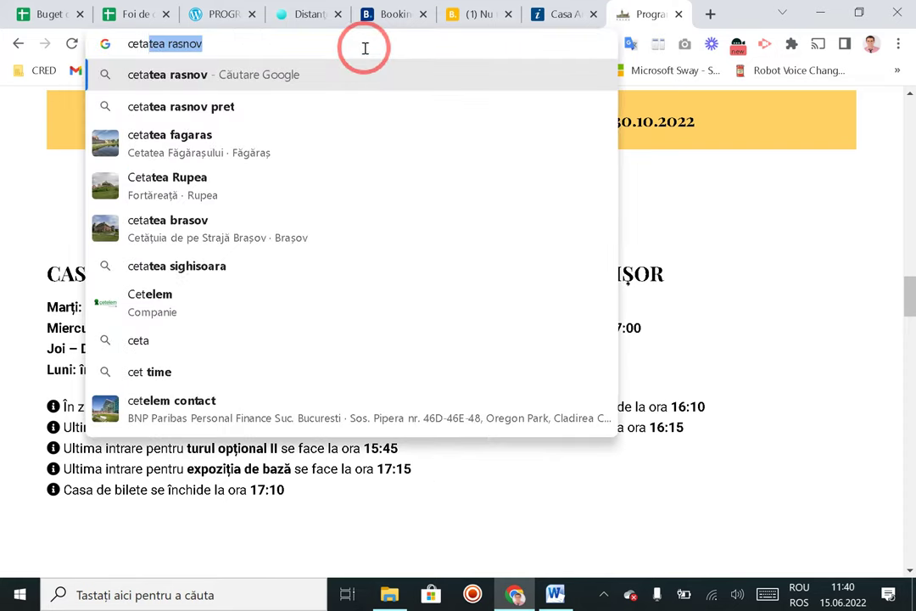
pyautogui.write('tea poienari ')
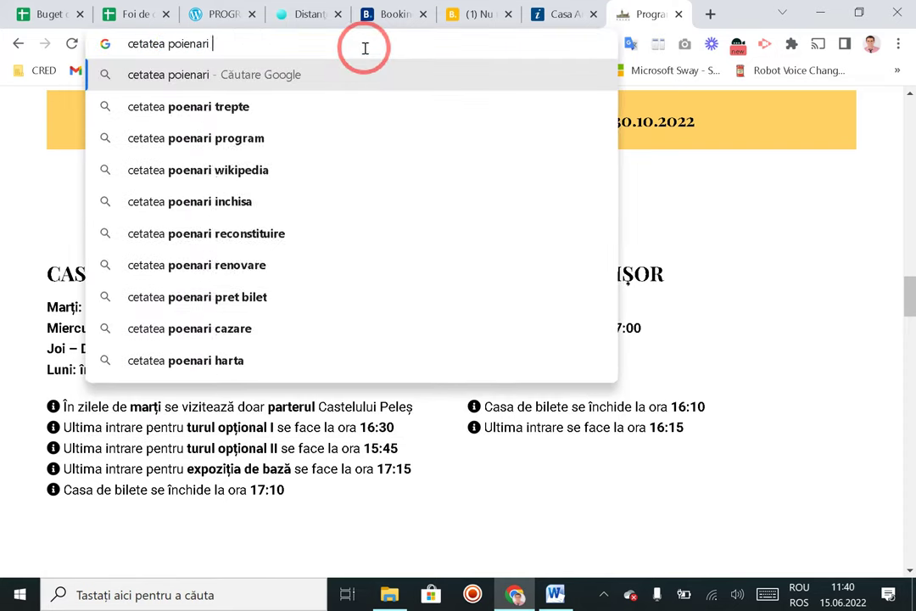
pyautogui.write('program si tarfi')
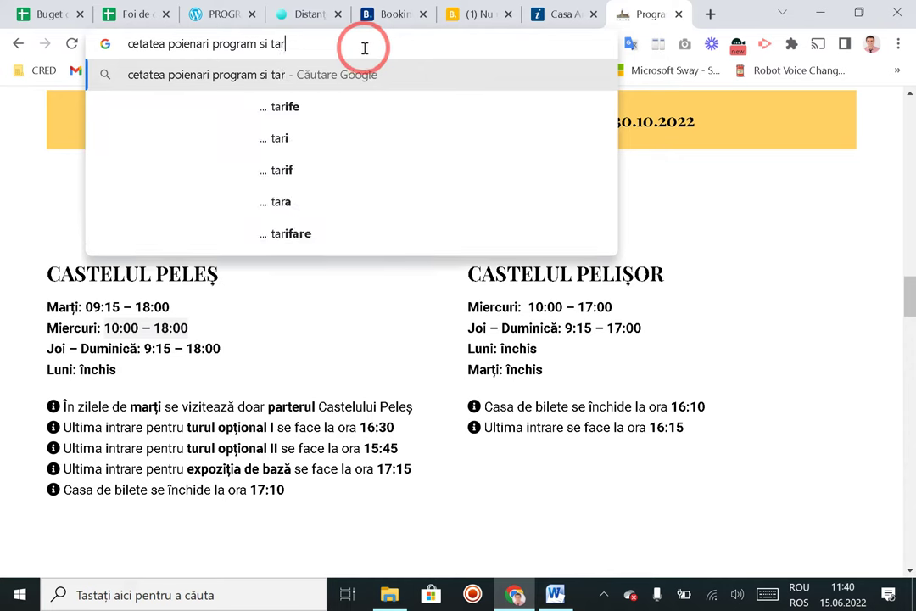
pyautogui.press('Return')
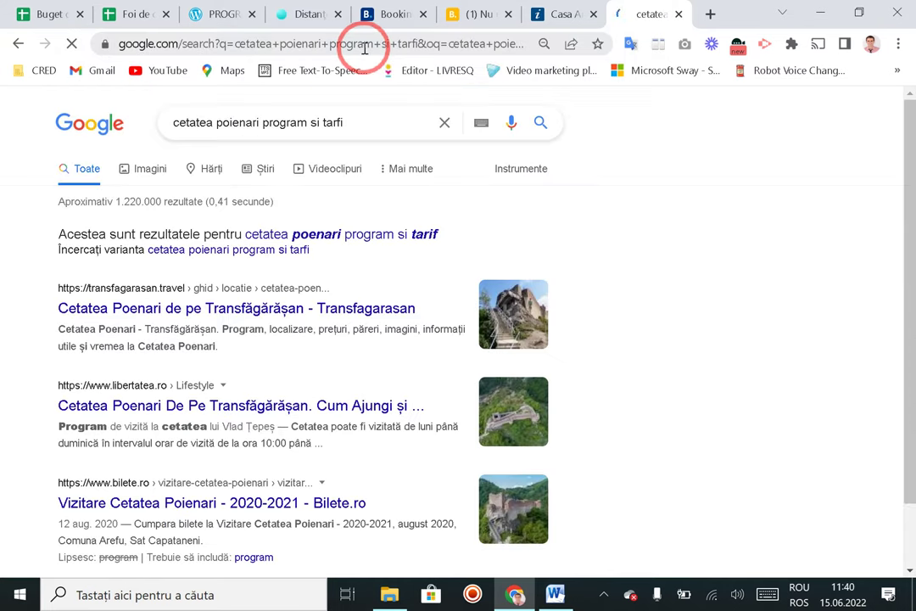
# Step: Open the transfagarasan.travel page on Cetatea Poenari and find its visiting hours and entry prices
pyautogui.click(423, 232)
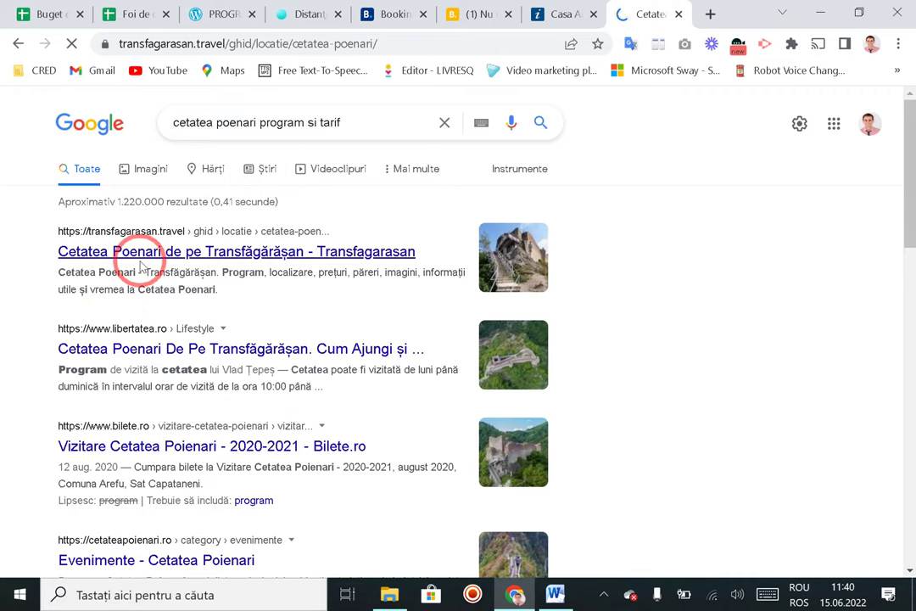
pyautogui.scroll(-5, 26, 301)
pyautogui.scroll(-7, 25, 300)
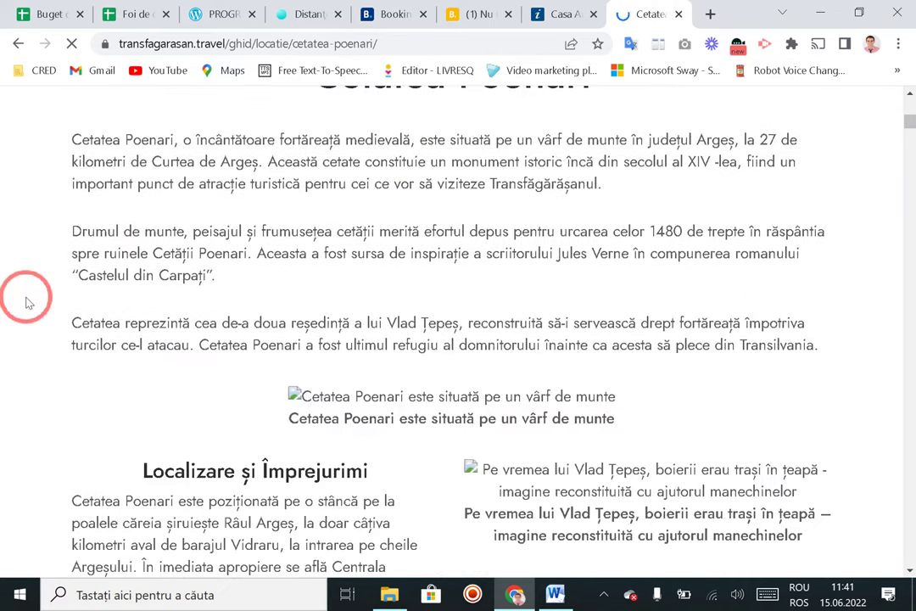
pyautogui.scroll(-10, 28, 305)
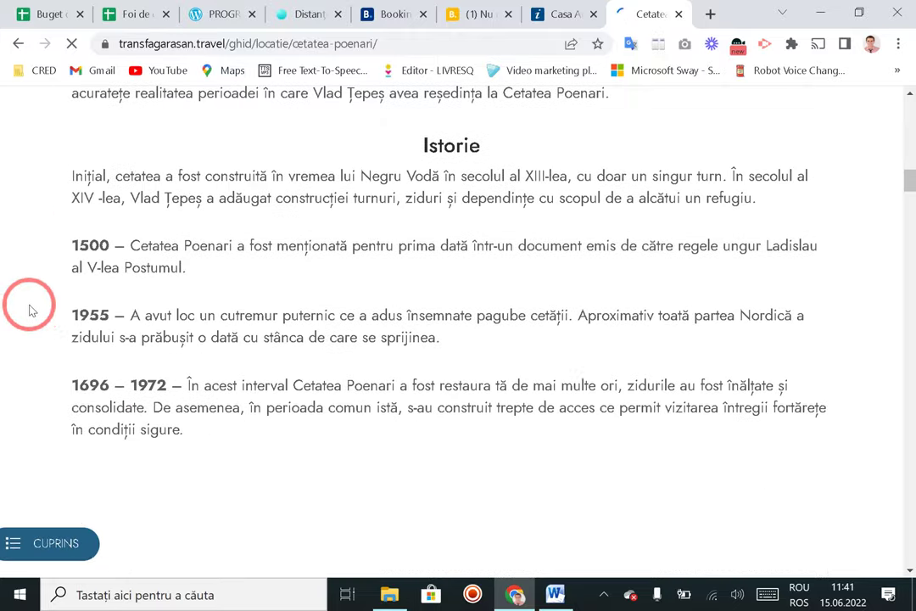
pyautogui.scroll(-10, 38, 317)
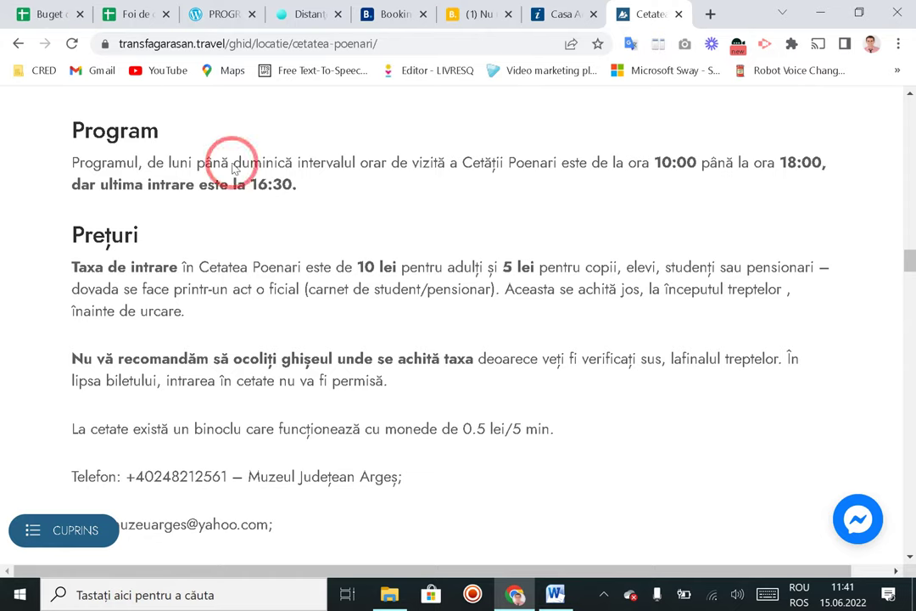
pyautogui.moveTo(659, 166); pyautogui.dragTo(820, 163)
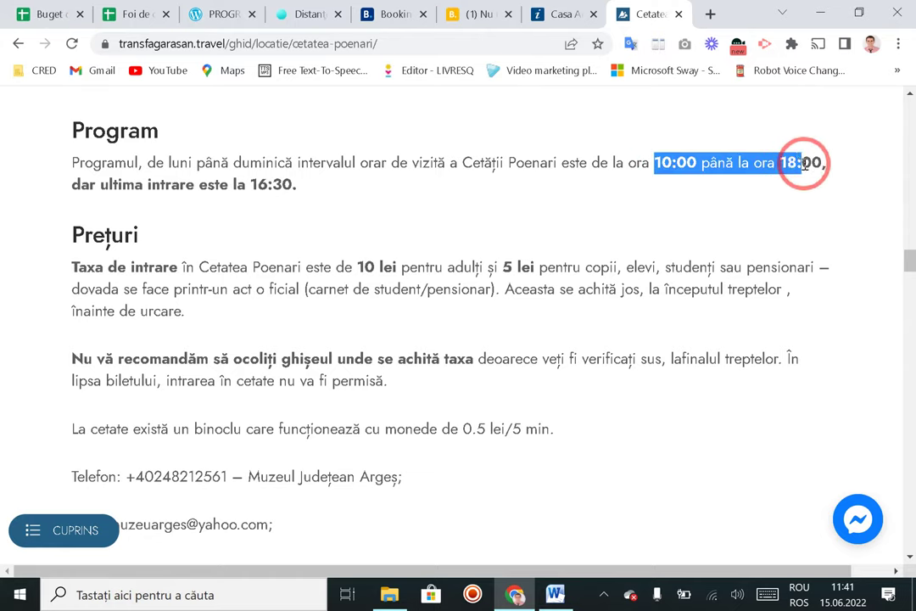
# Step: Return to the Buget de călătorie spreadsheet and enter 25 as the Intrare obiective cost for Ziua 2 in C6
pyautogui.click(23, 12)
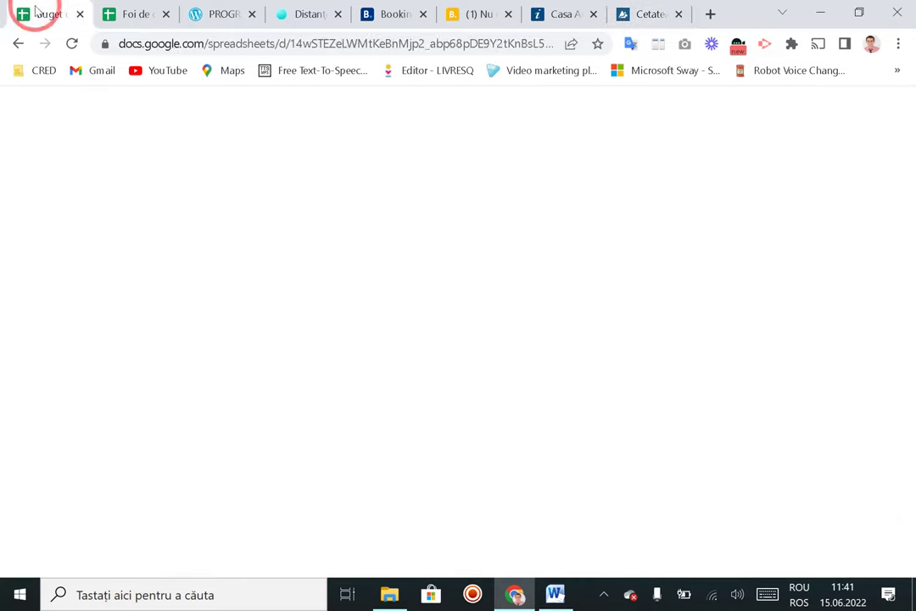
pyautogui.click(662, 12)
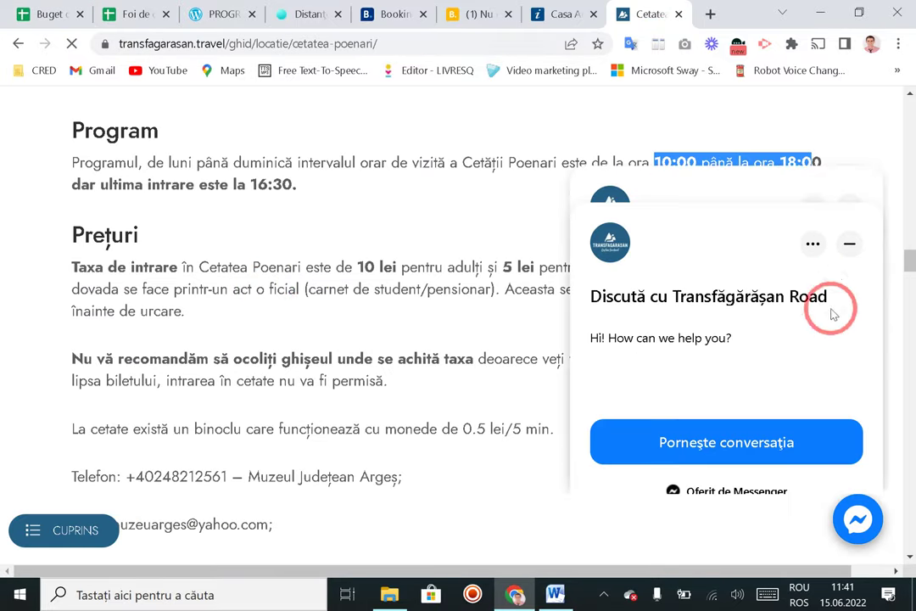
pyautogui.click(34, 14)
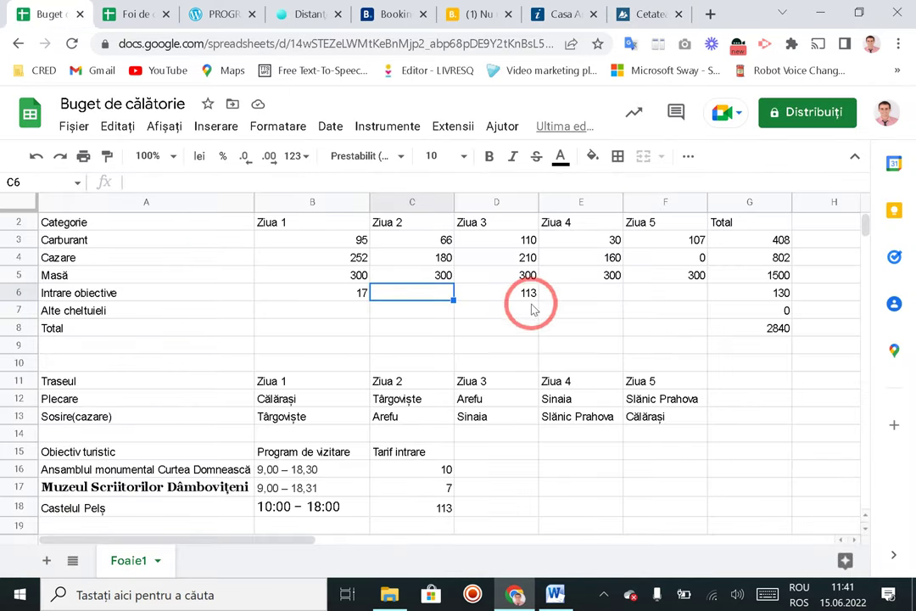
pyautogui.write('25')
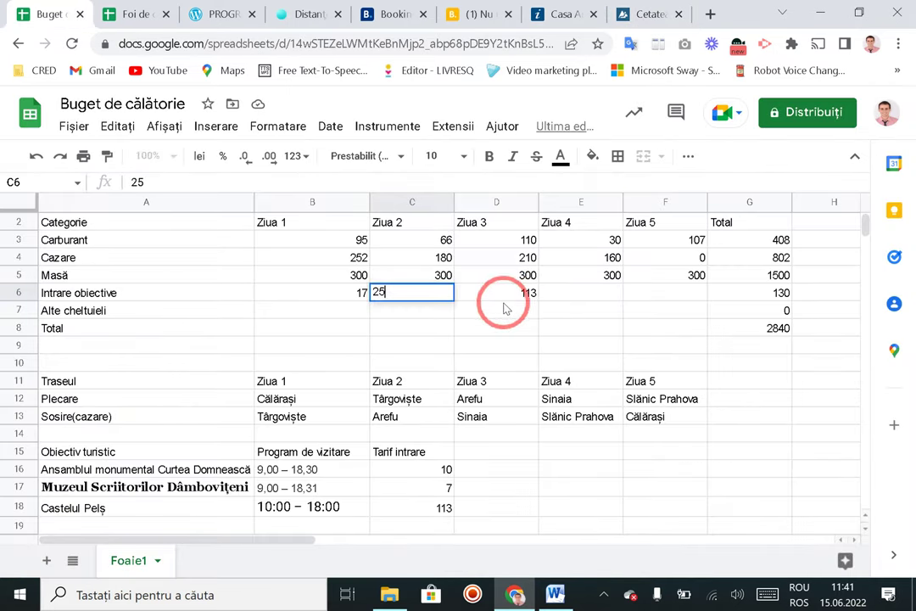
# Step: Add Cetatea Poienari as an attraction in A19 with 10:00 - 16:30 as its Program de vizitare in B19
pyautogui.scroll(-2, 157, 509)
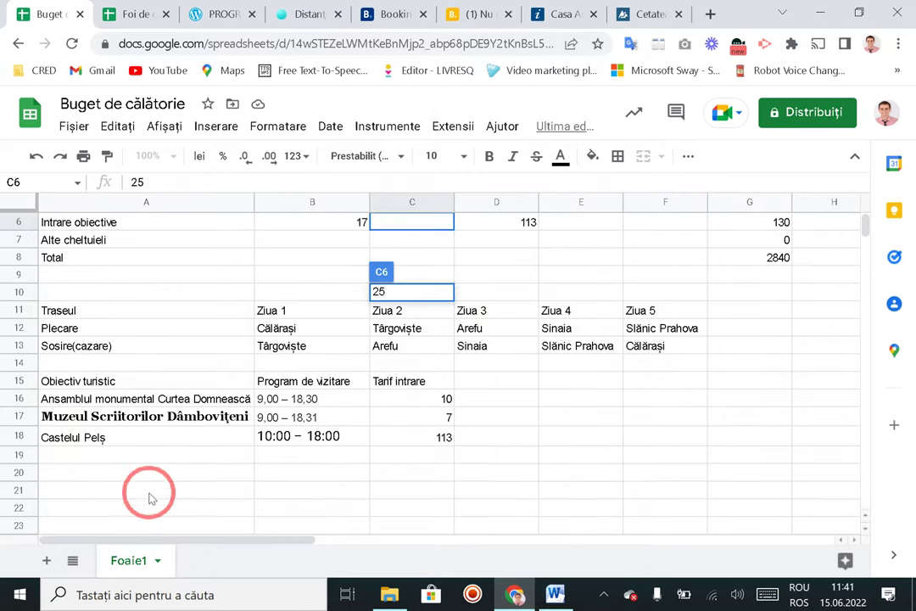
pyautogui.click(155, 456)
pyautogui.write('Cetatea Poienari')
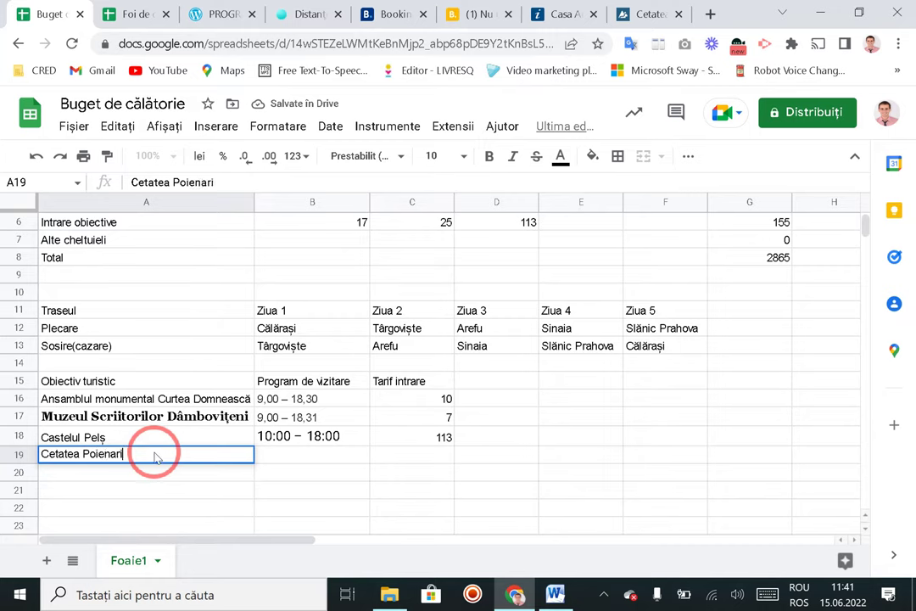
pyautogui.press('Tab')
pyautogui.write('10')
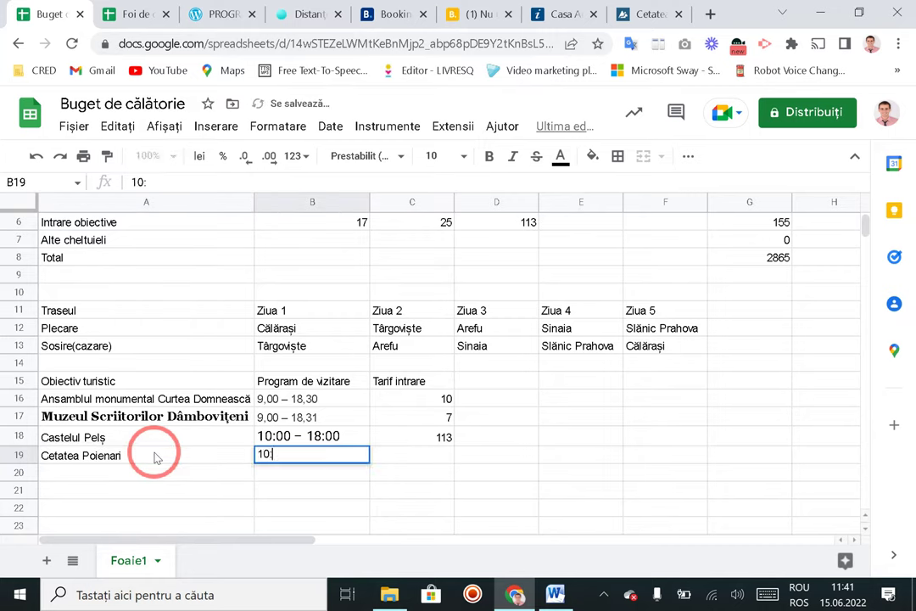
pyautogui.write(':00 - 16')
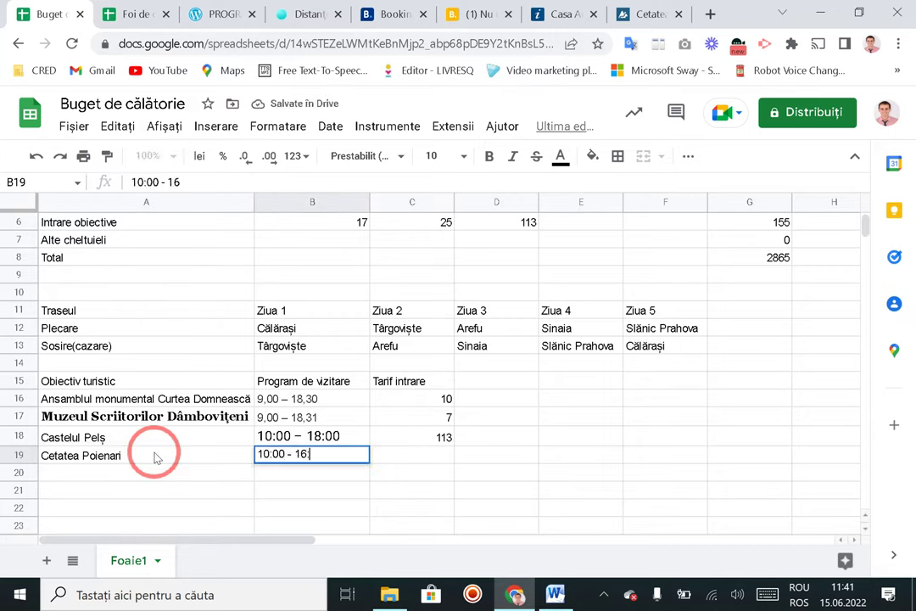
pyautogui.write(':30')
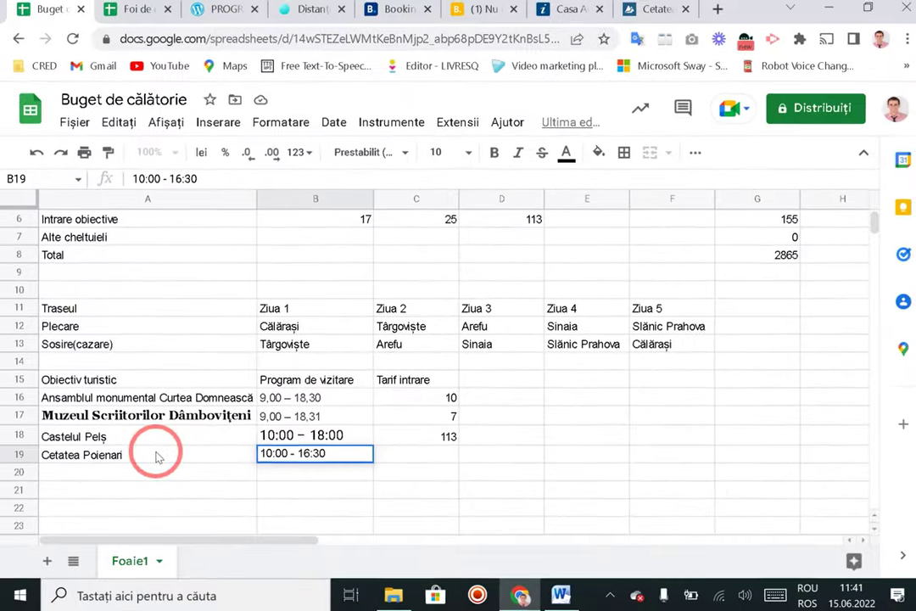
pyautogui.press('Tab')
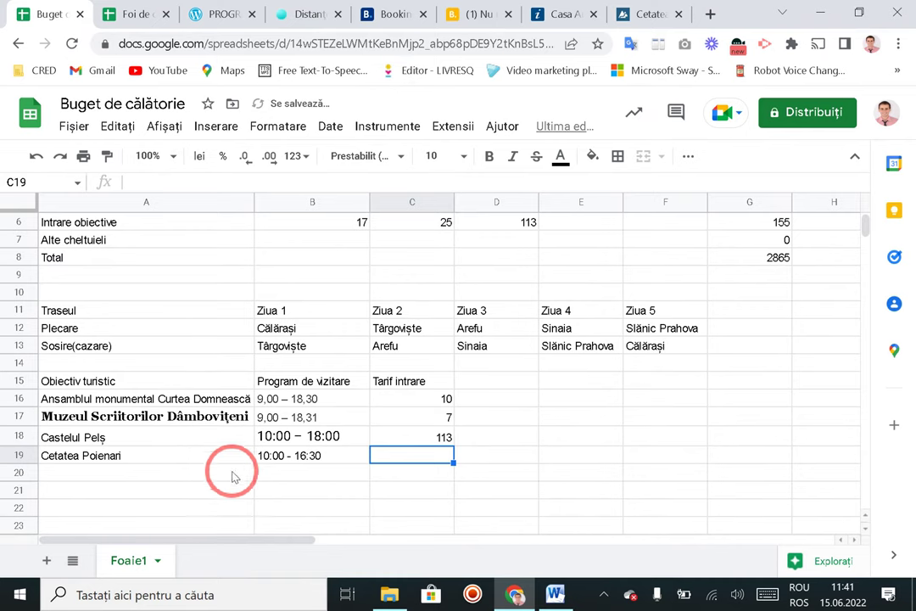
# Step: Enter 15 as the Tarif intrare for Cetatea Poienari in C19
pyautogui.scroll(2, 292, 487)
pyautogui.scroll(-2, 295, 485)
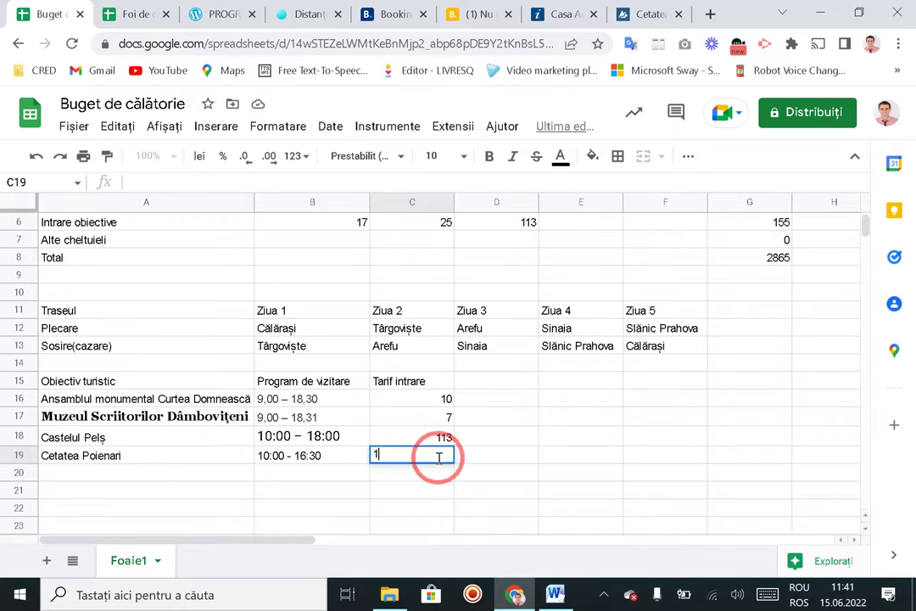
pyautogui.click(424, 438)
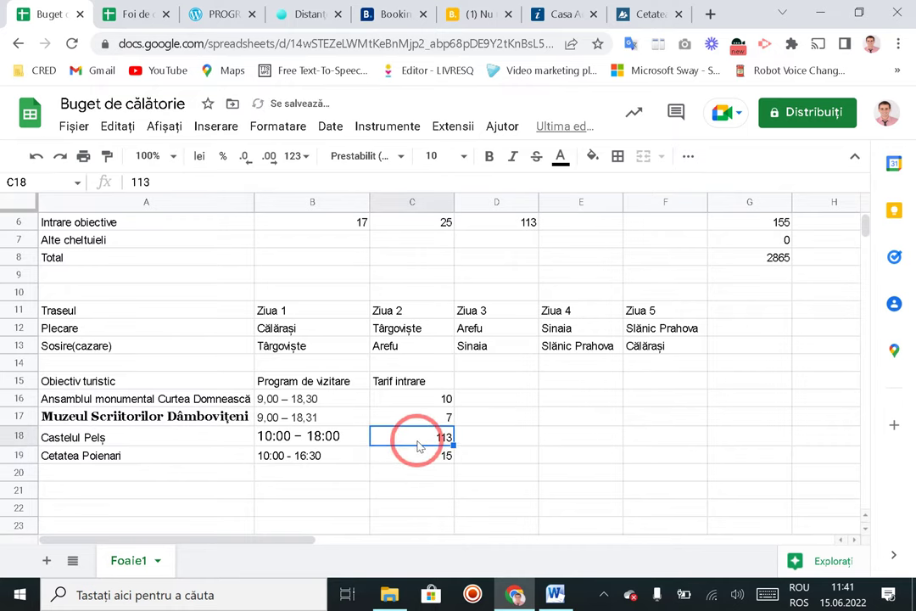
pyautogui.scroll(3, 473, 447)
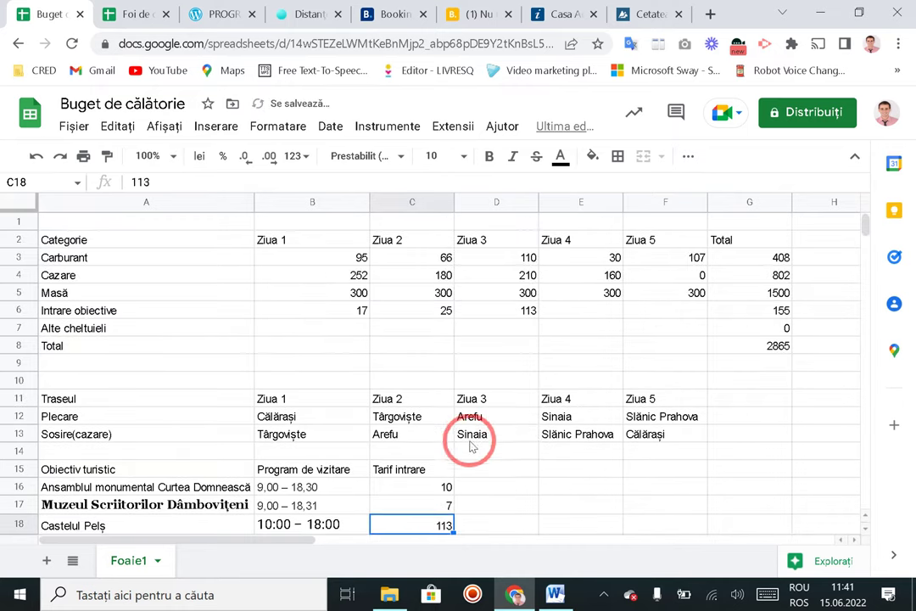
pyautogui.click(770, 350)
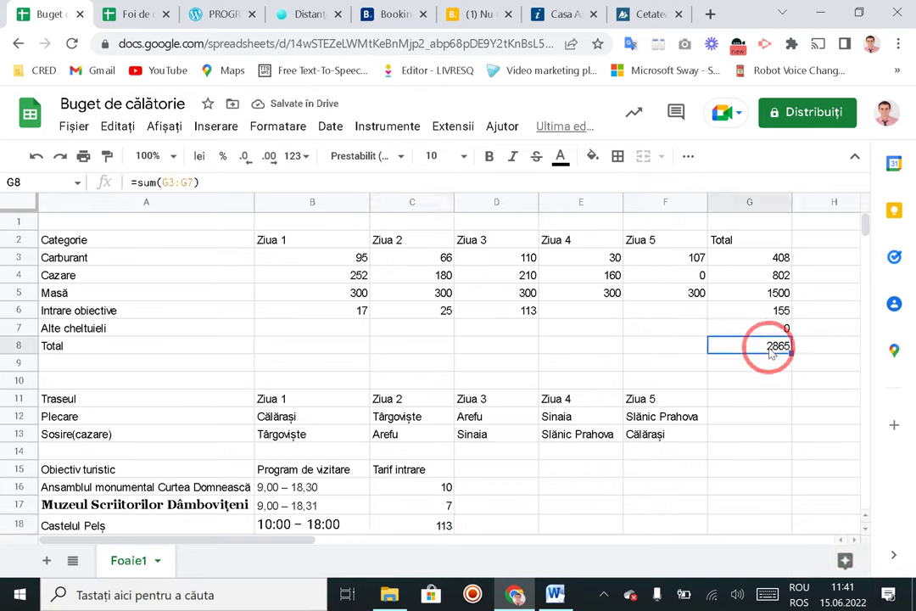
pyautogui.click(609, 310)
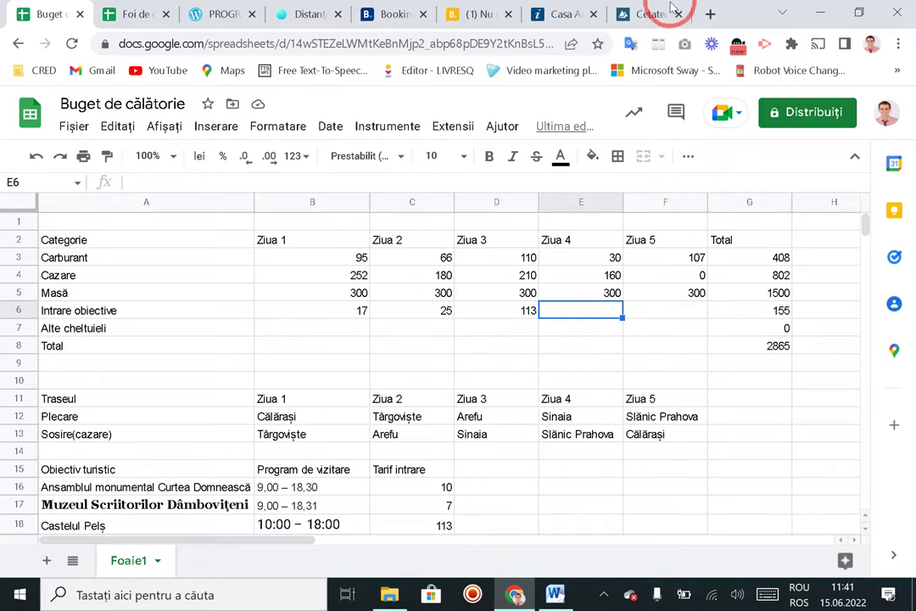
pyautogui.click(682, 307)
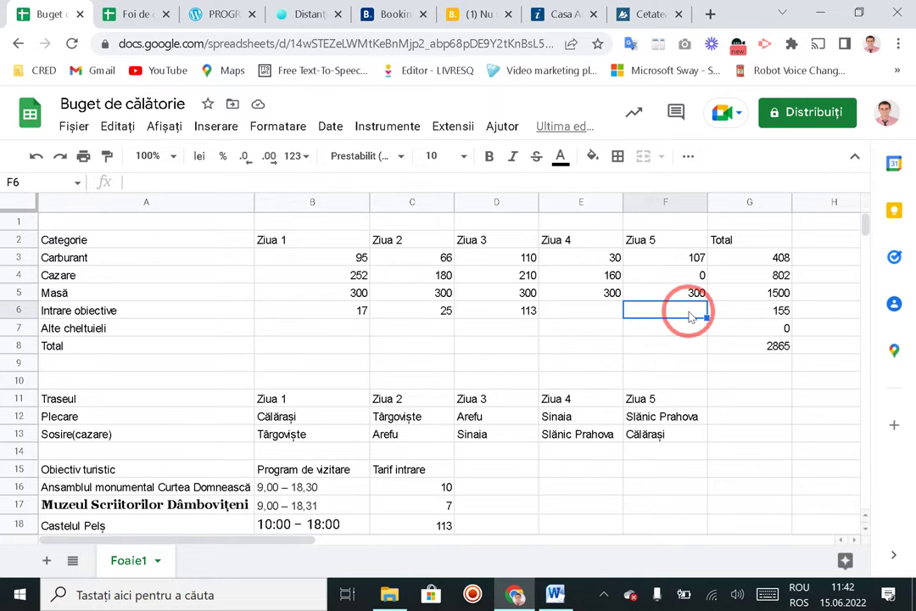
# Step: Add the note "Intrarea pentru 3 persoane la Cetatea Poienari" to the Ziua 2 Intrare obiective cell, C6
pyautogui.click(433, 321)
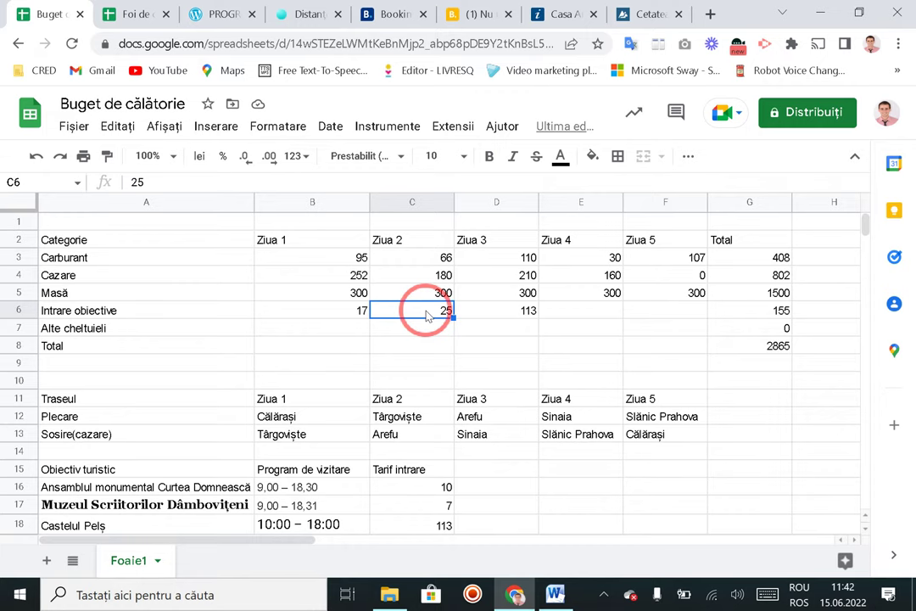
pyautogui.rightClick(427, 315)
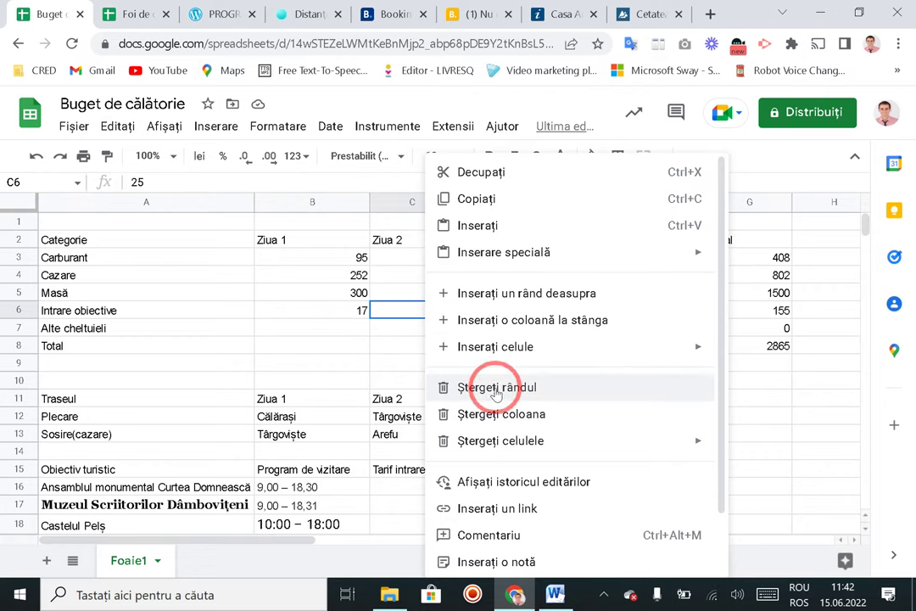
pyautogui.click(509, 560)
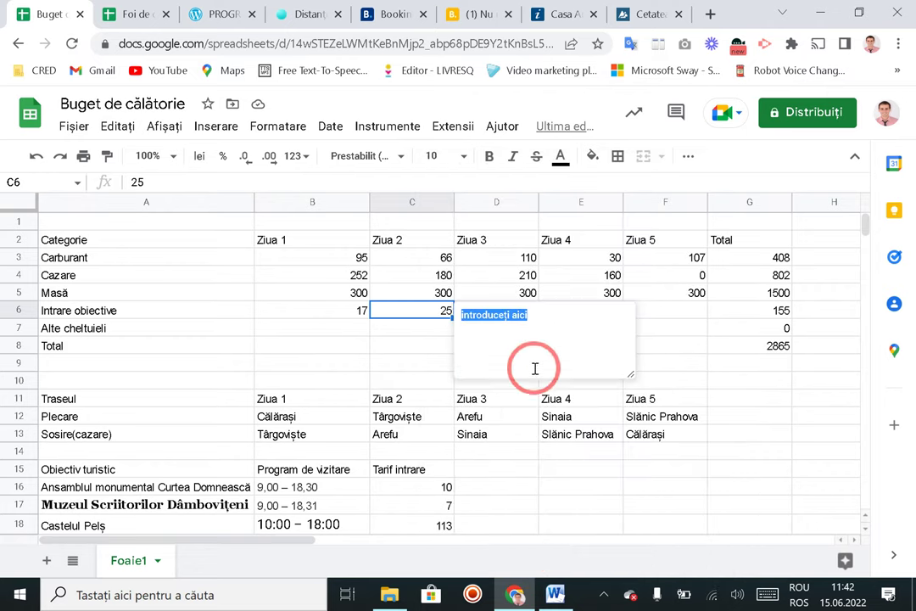
pyautogui.write('Intra')
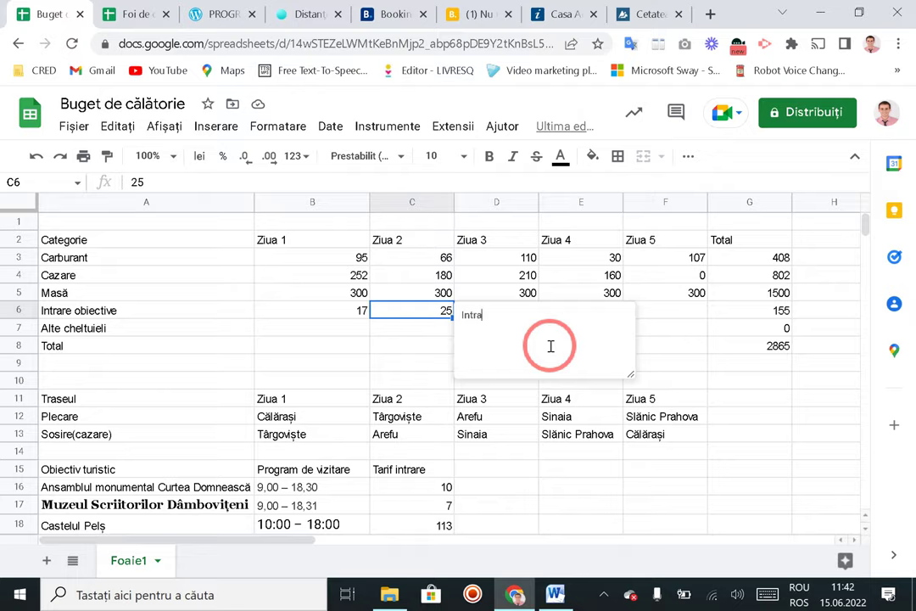
pyautogui.write('rea pentru')
pyautogui.write(' 3')
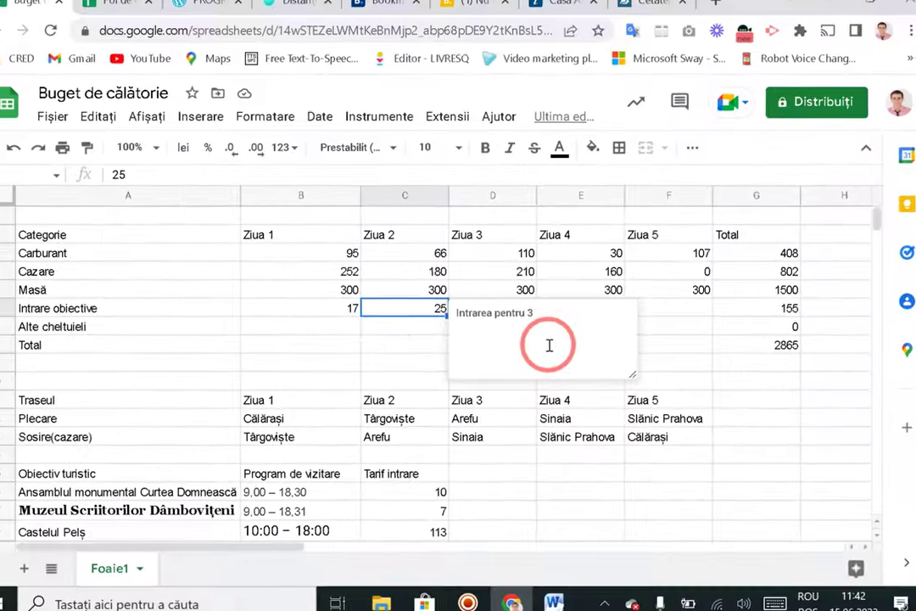
pyautogui.write(' persoane la Cetatea Poienari')
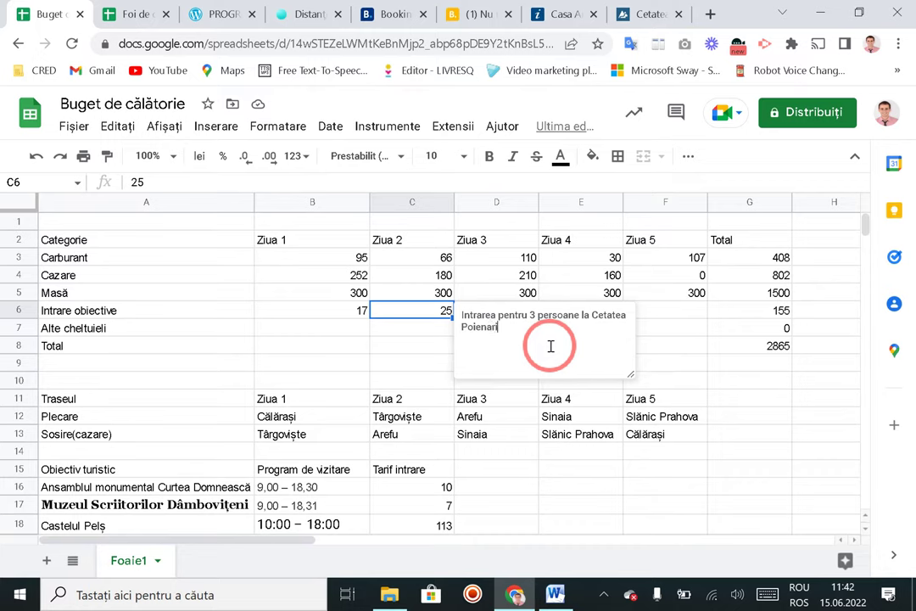
pyautogui.click(383, 346)
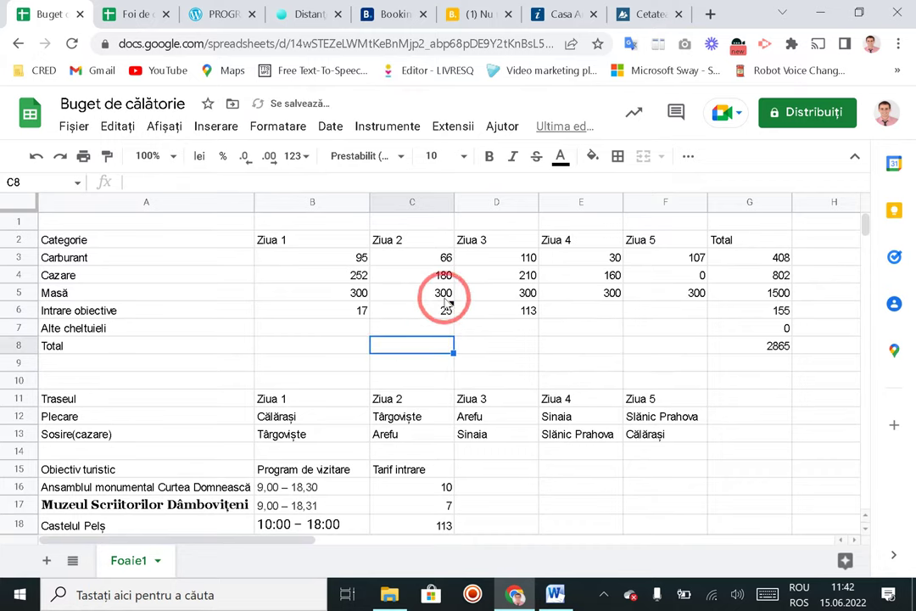
pyautogui.click(451, 310)
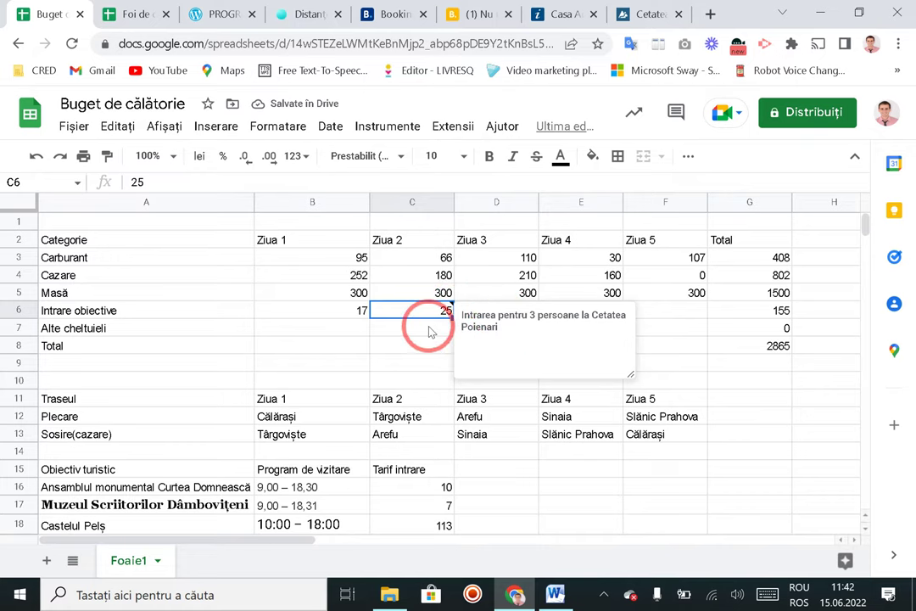
# Step: Clear the Ziua 2 Intrare obiective cell, C6, together with its note and enter 25 in it again
pyautogui.click(429, 329)
pyautogui.click(441, 312)
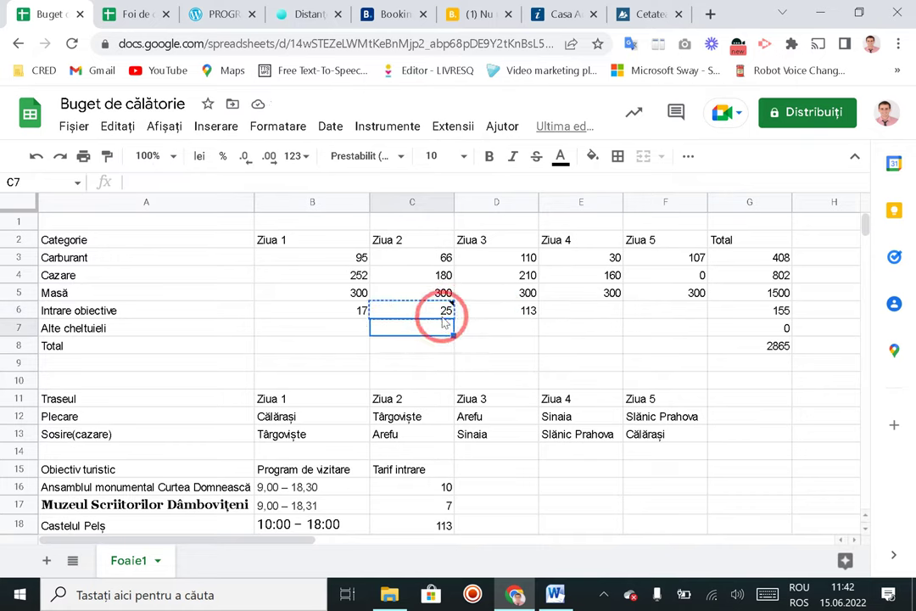
pyautogui.press('Delete')
pyautogui.click(446, 331)
pyautogui.click(446, 304)
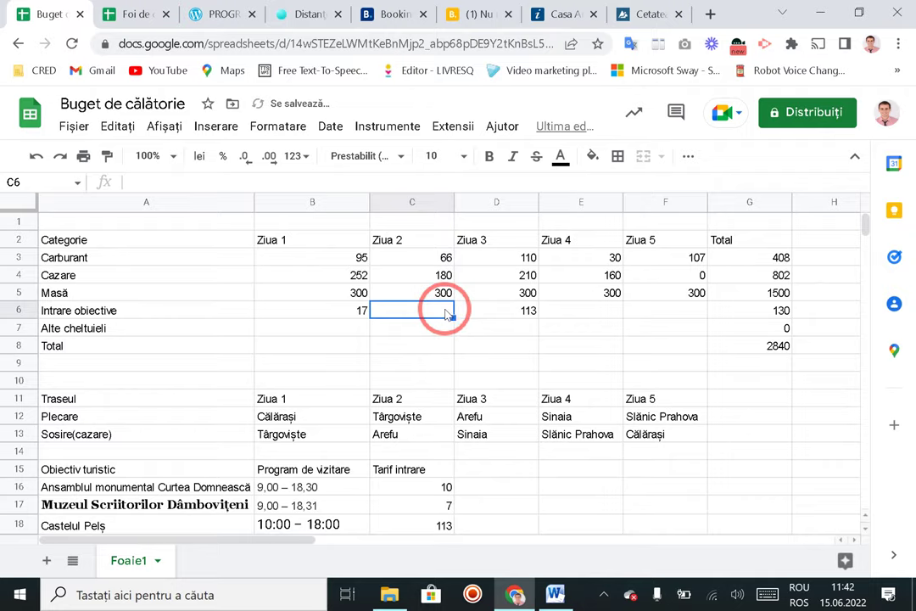
pyautogui.write('25')
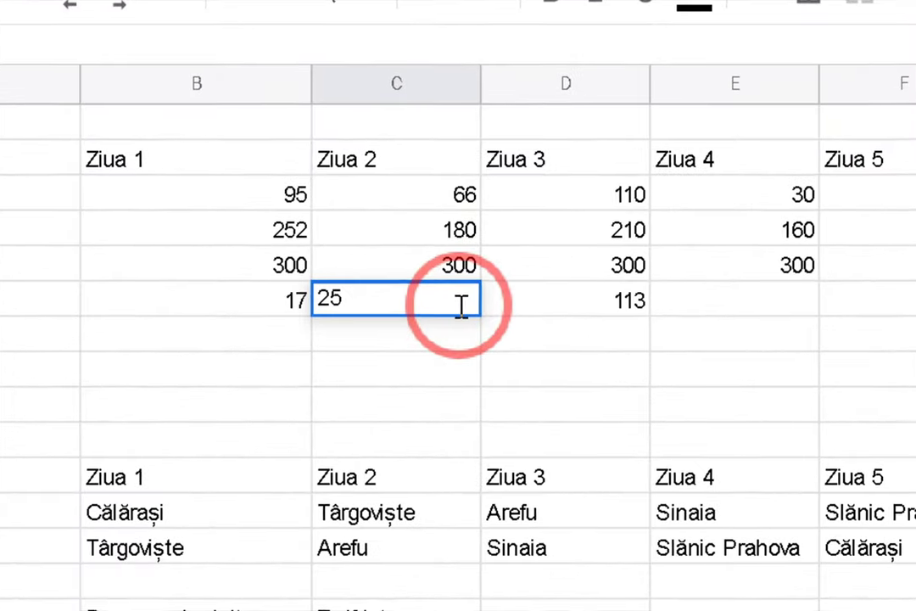
pyautogui.press('Return')
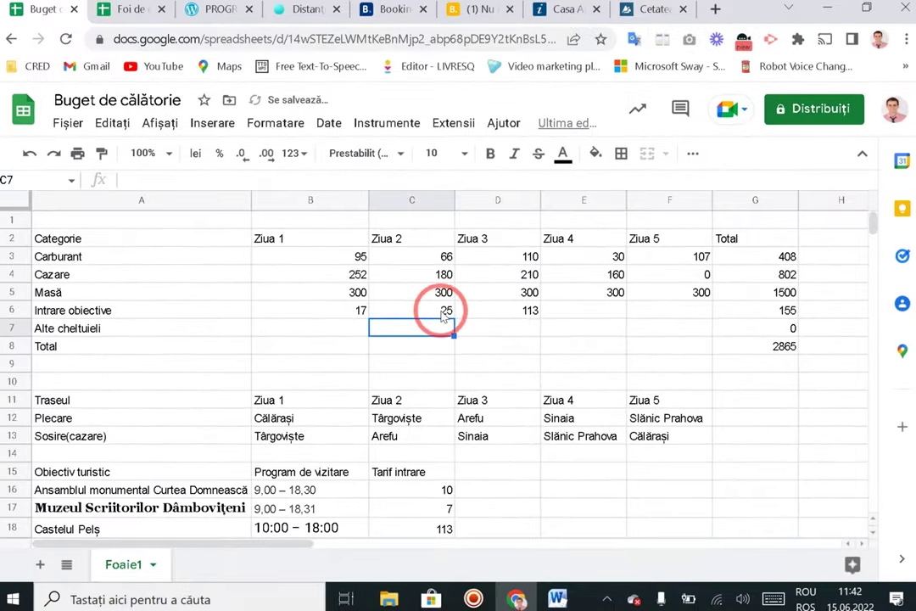
# Step: Add the note "Intrare la Cetatea Poienari pentru 2 adulți și 1 elev" to the Ziua 2 Intrare obiective cell, C6
pyautogui.click(441, 312)
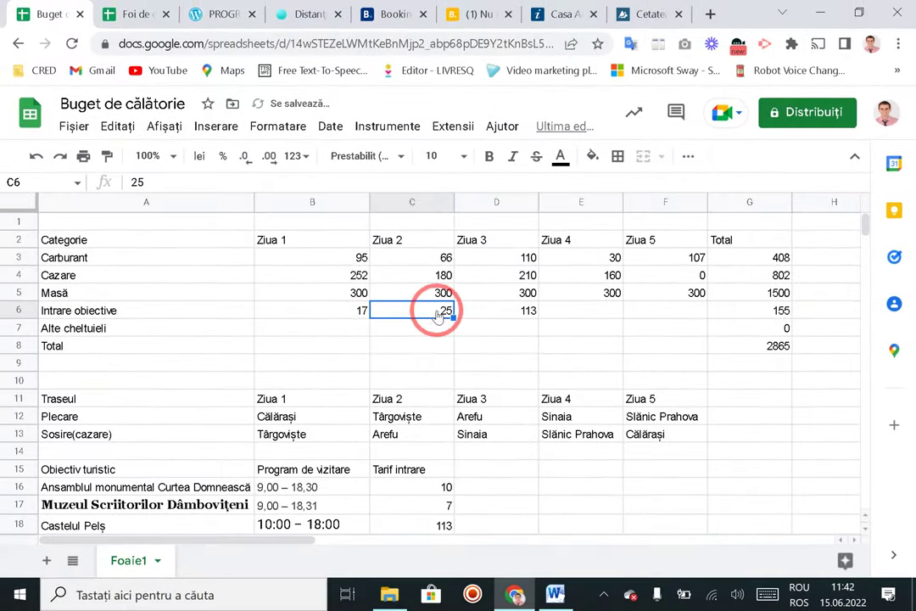
pyautogui.rightClick(443, 311)
pyautogui.click(536, 561)
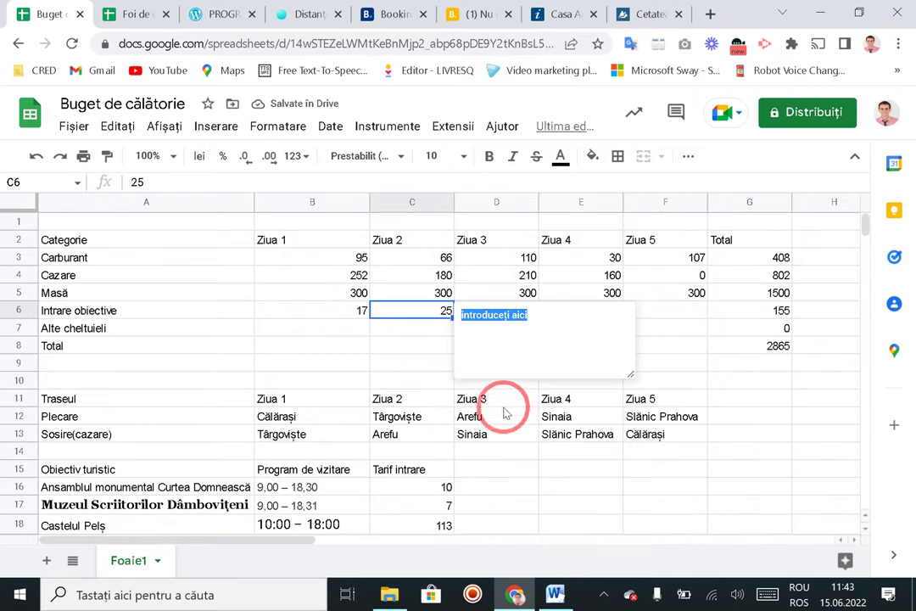
pyautogui.click(529, 357)
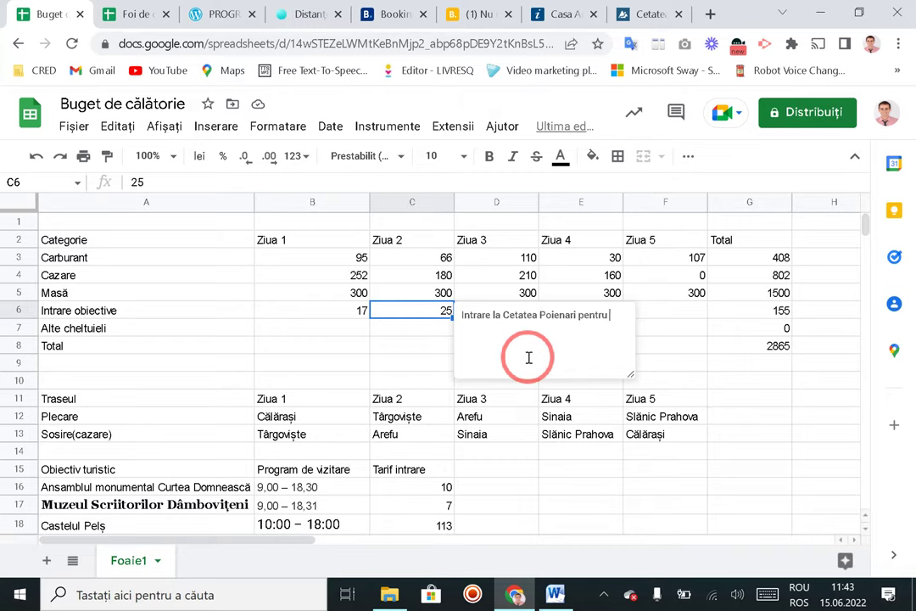
pyautogui.write('2 adult')
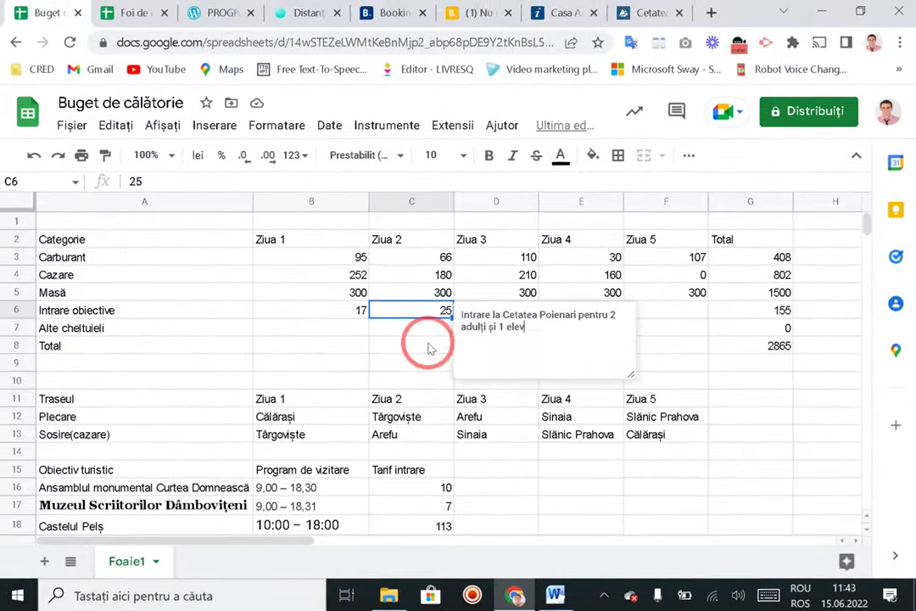
pyautogui.click(442, 322)
pyautogui.click(439, 315)
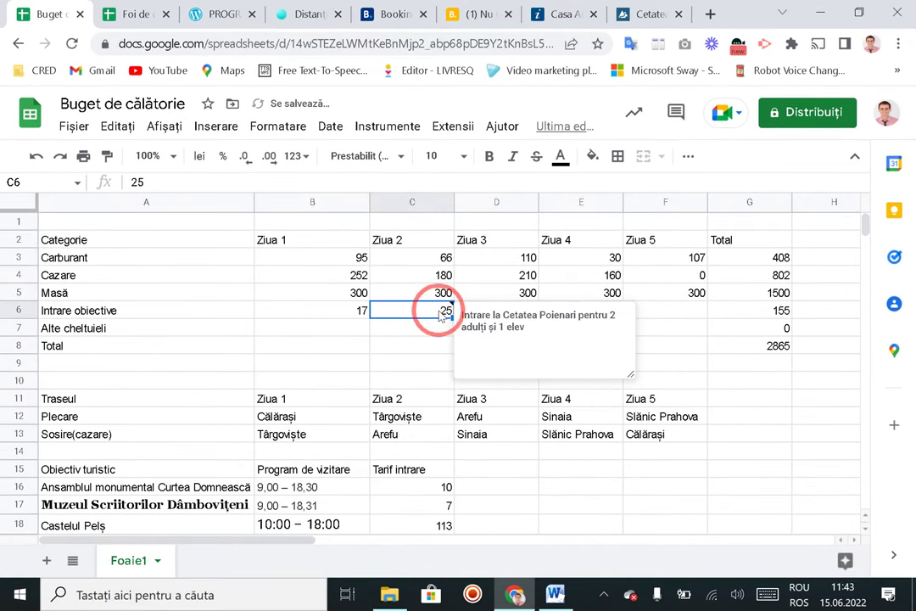
pyautogui.click(666, 363)
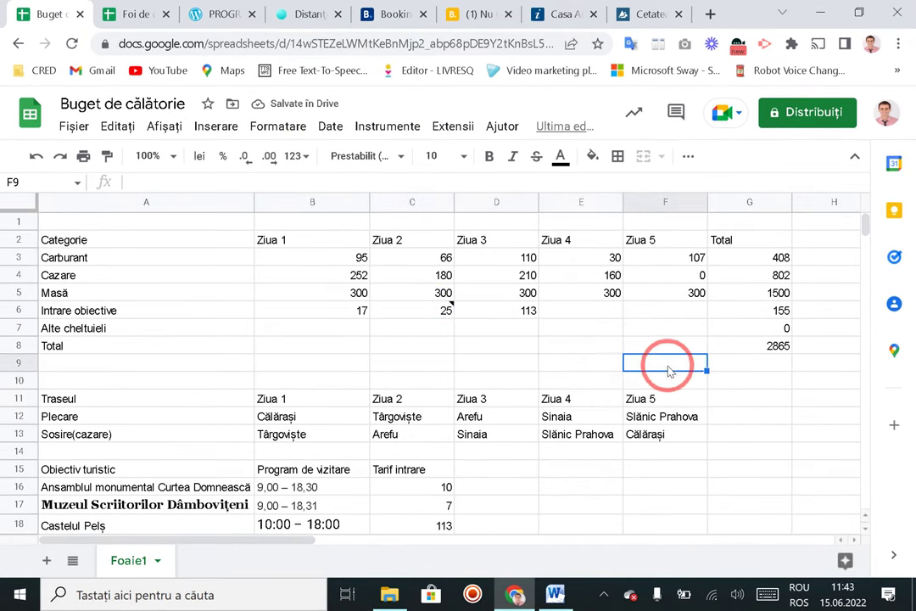
# Step: Search the web for "salina slănic prahova tarif si program" and open the salrom.ro Slanic Prahova rates page
pyautogui.click(613, 318)
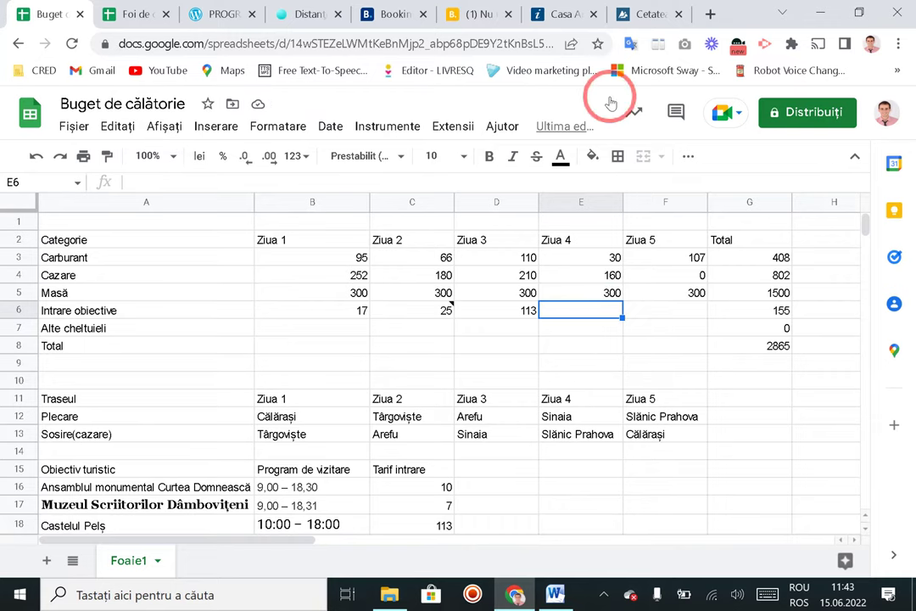
pyautogui.click(646, 15)
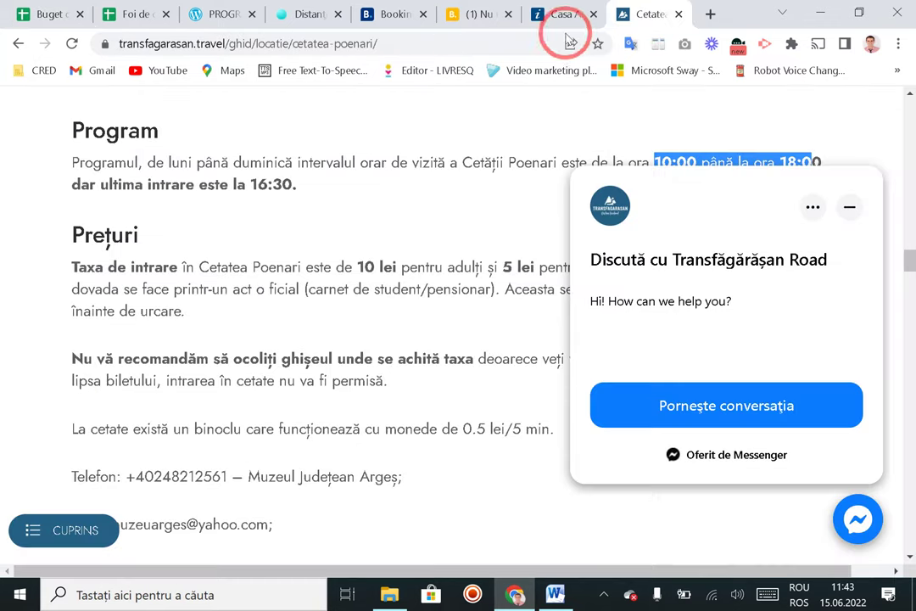
pyautogui.click(442, 42)
pyautogui.write('s')
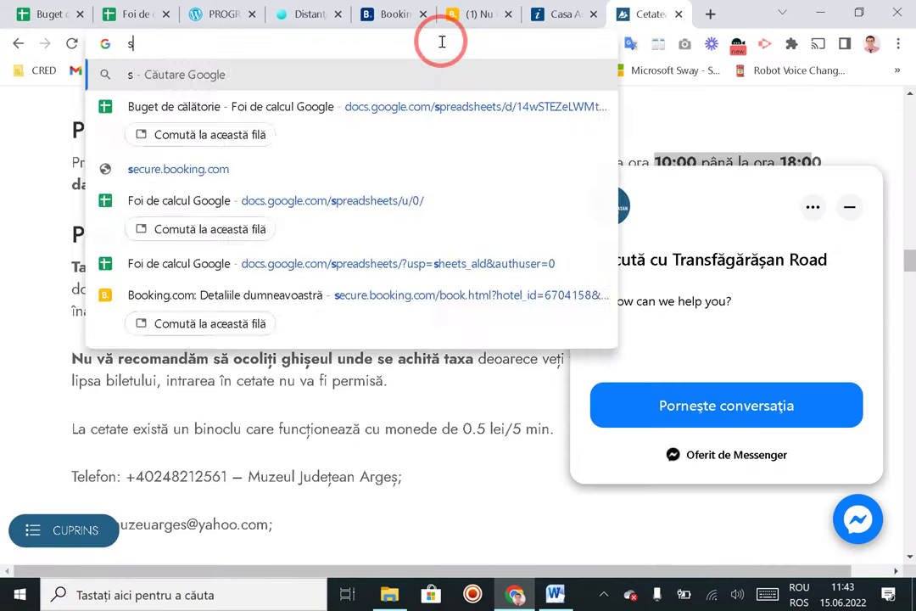
pyautogui.write('alina slănic')
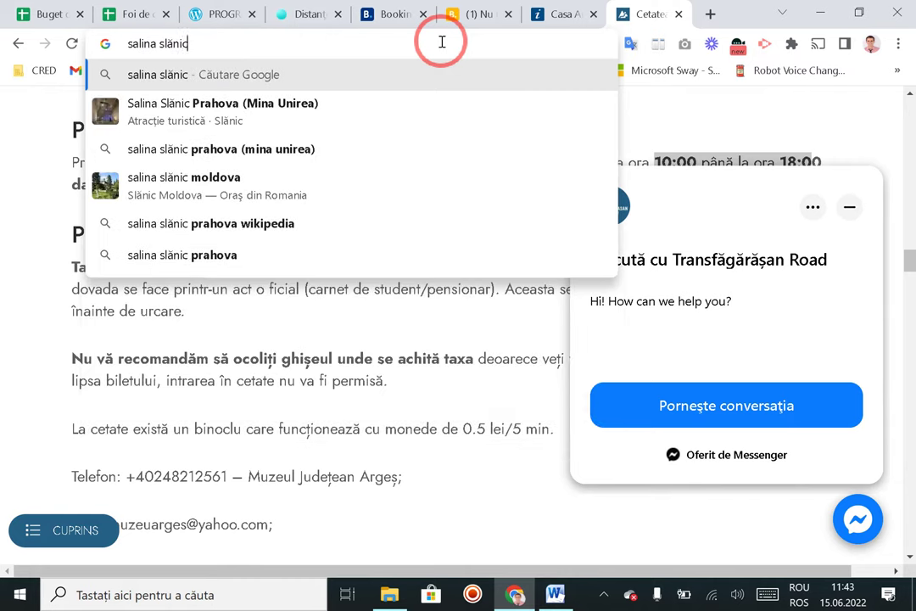
pyautogui.write(' prahova tar')
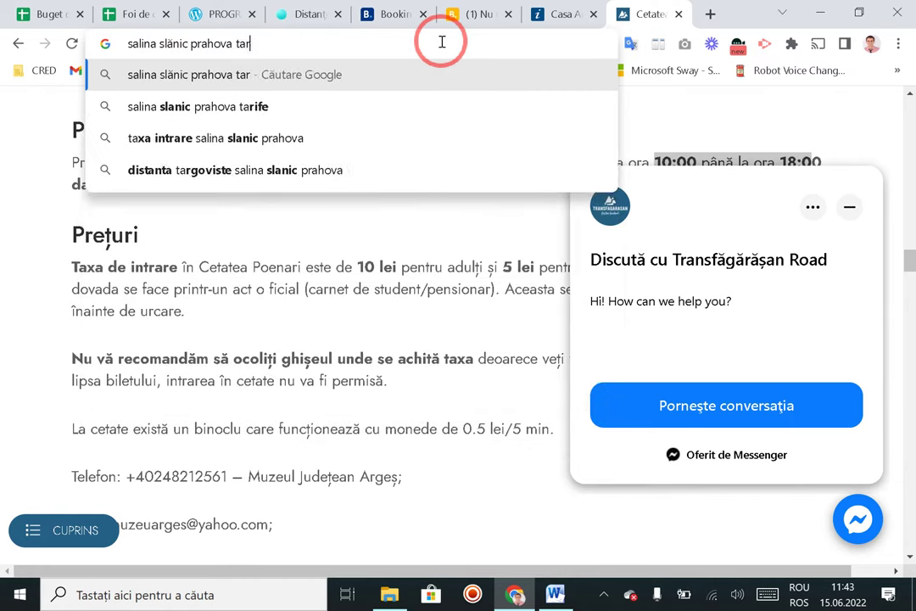
pyautogui.write('if si program')
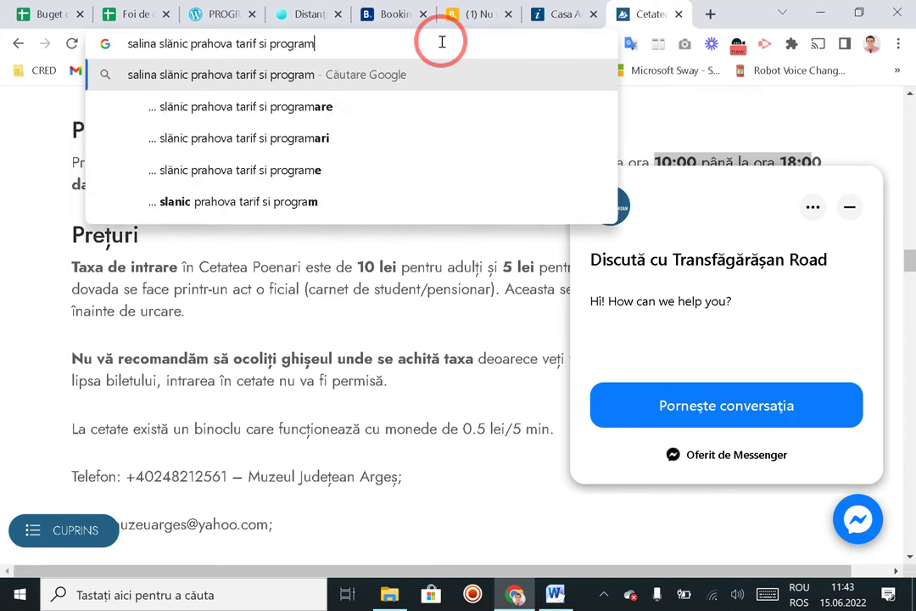
pyautogui.press('Return')
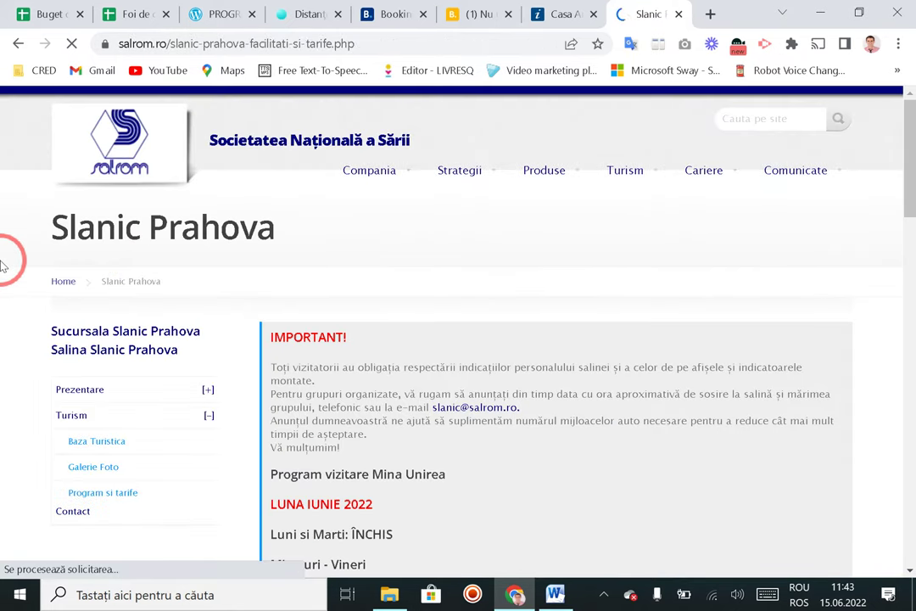
# Step: Examine the Mina Unirea visiting hours for each weekday and check them against the July 2022 calendar
pyautogui.scroll(-2, 2, 265)
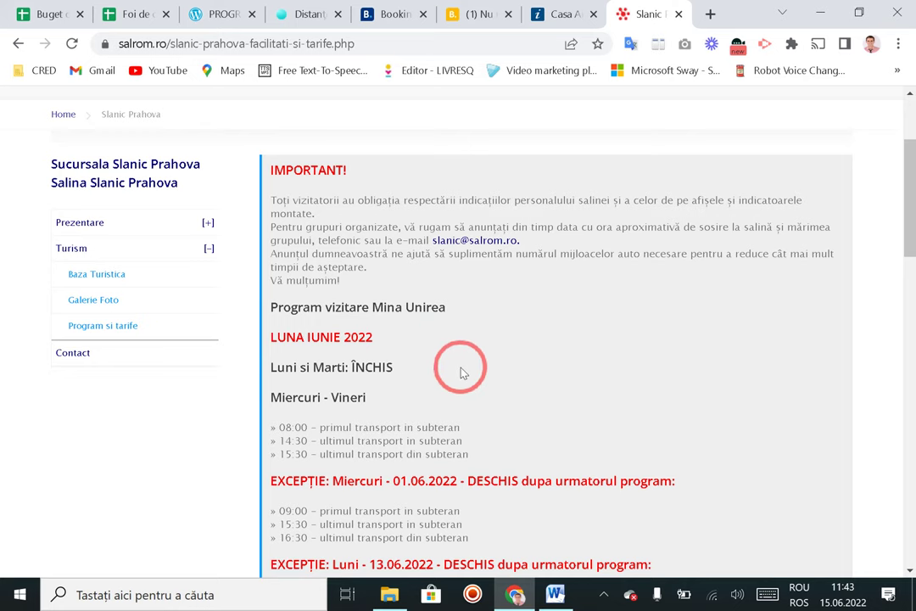
pyautogui.scroll(-1, 465, 365)
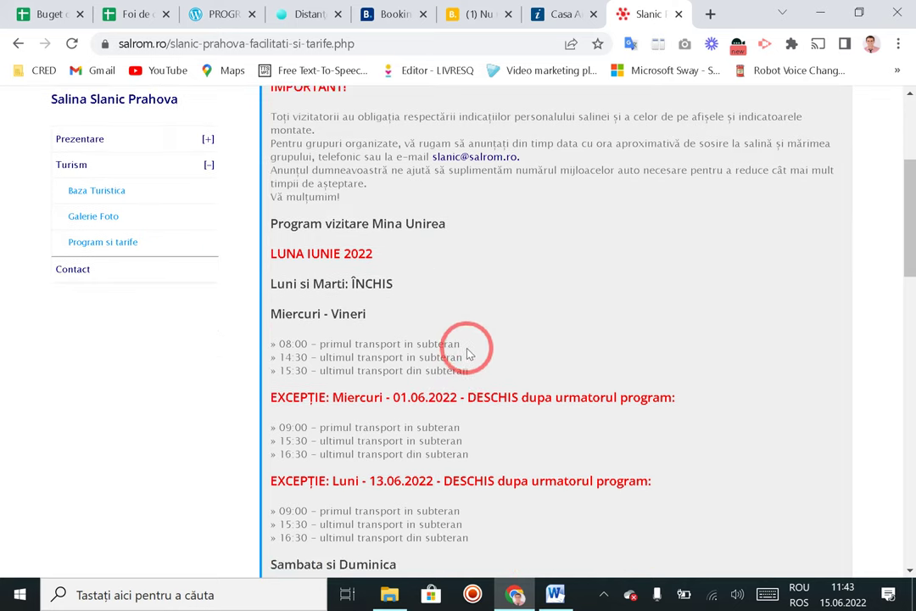
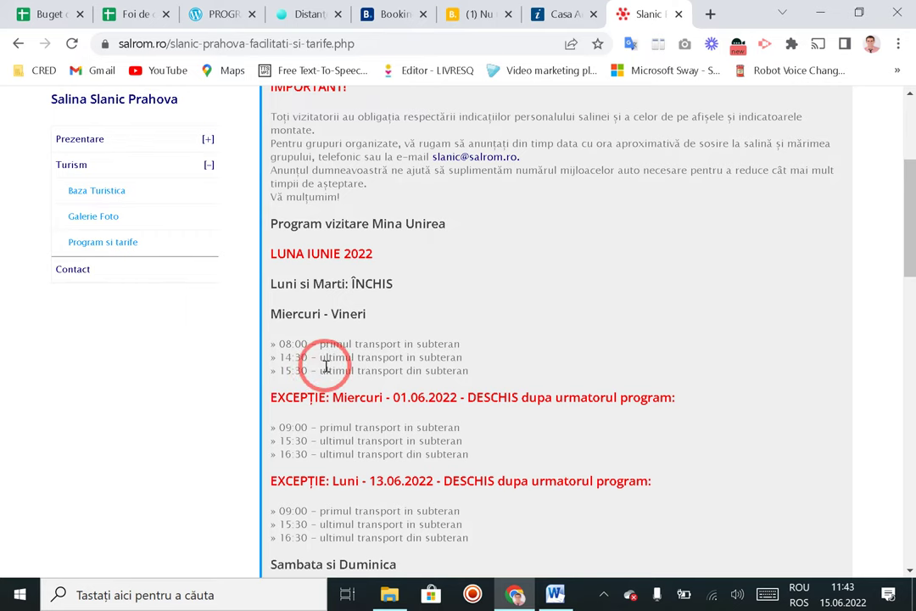
pyautogui.scroll(-1, 340, 340)
pyautogui.scroll(-1, 399, 318)
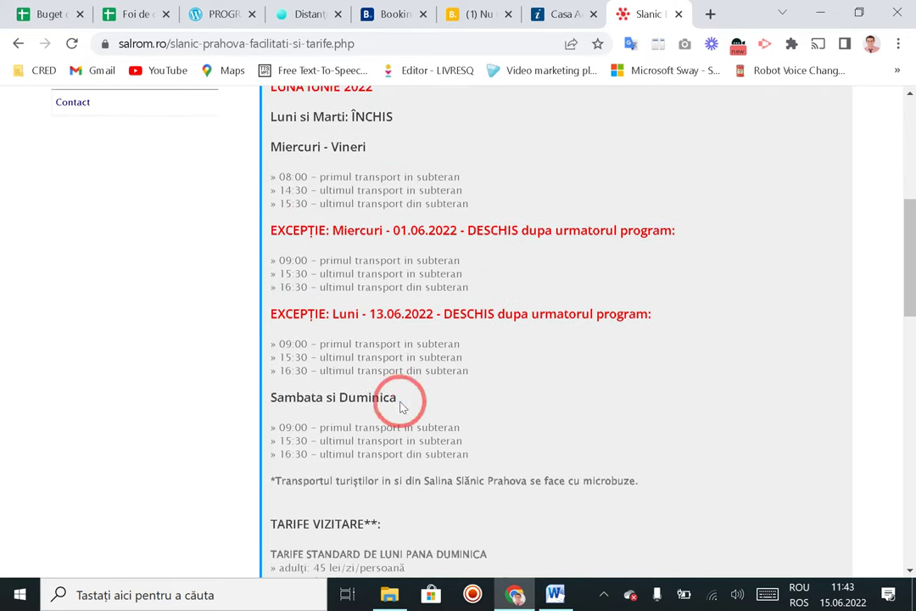
pyautogui.scroll(1, 363, 424)
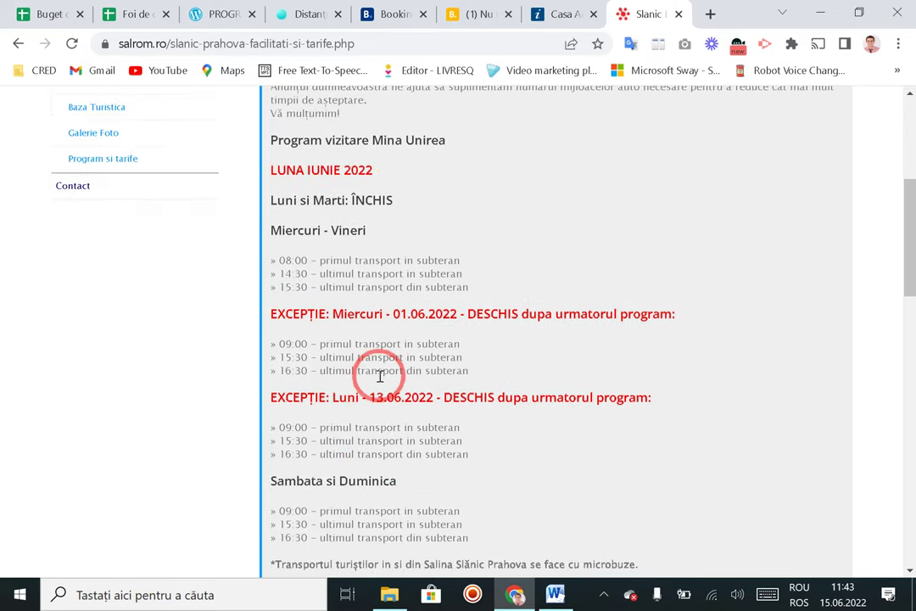
pyautogui.scroll(-1, 379, 386)
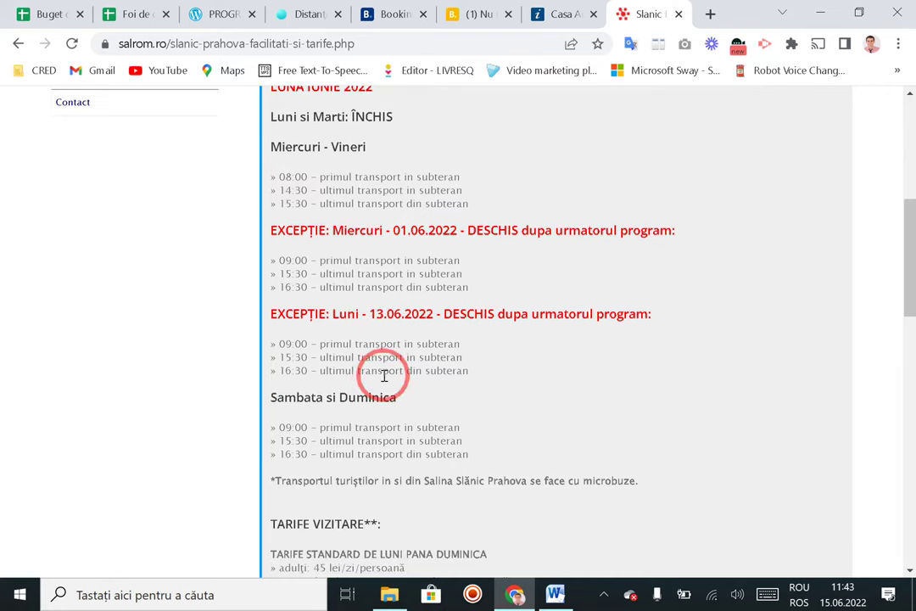
pyautogui.click(839, 587)
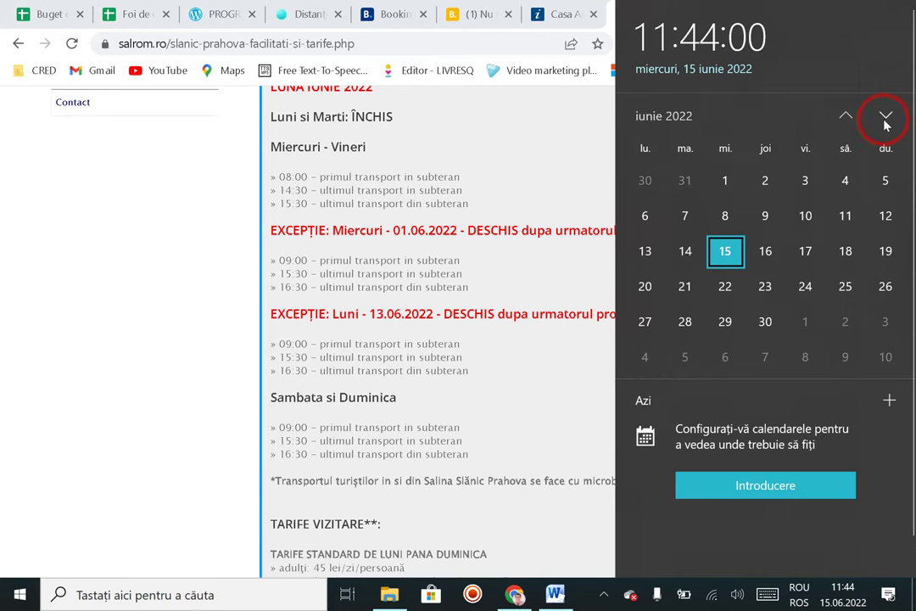
pyautogui.click(884, 122)
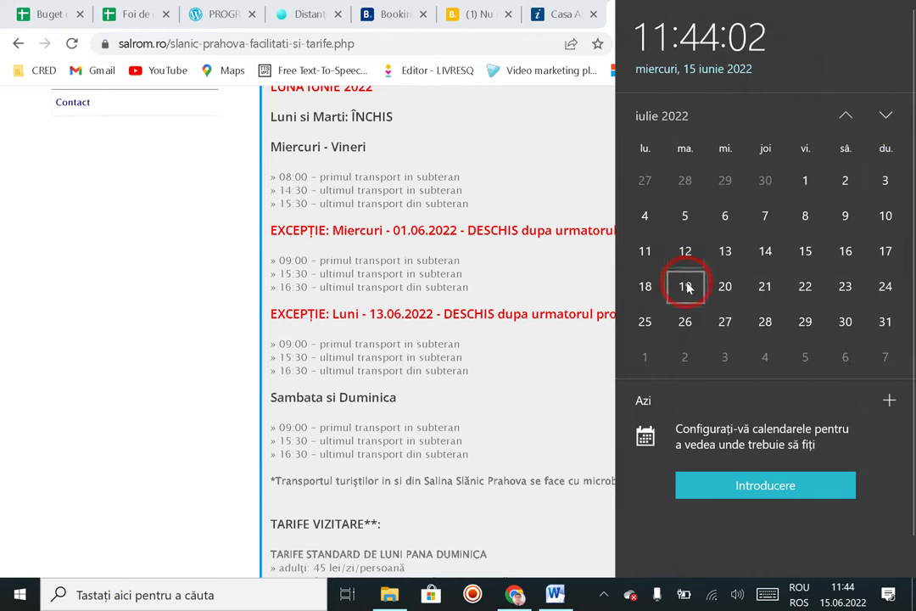
pyautogui.click(373, 304)
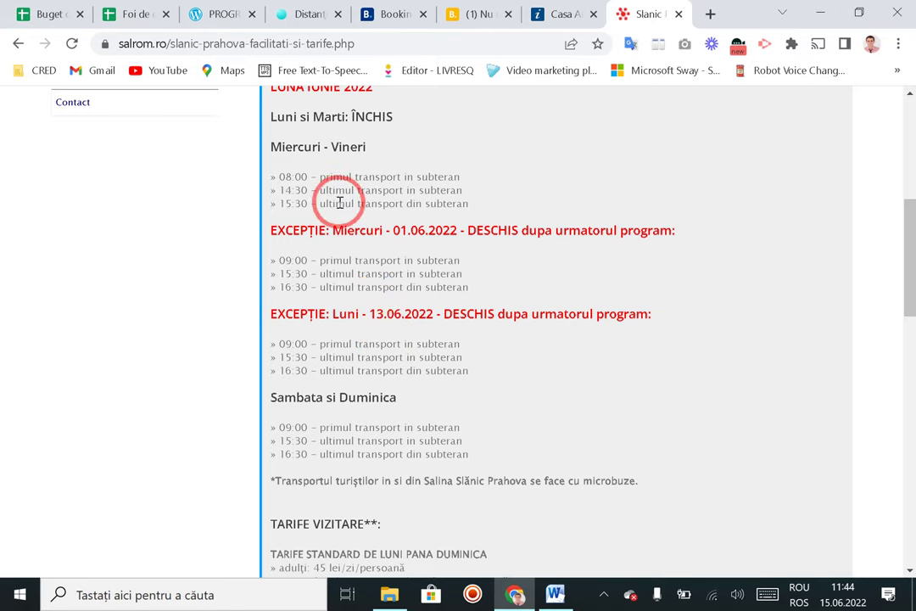
# Step: Add Salina Slănic Prahova as an attraction in A20 with 08:00 - 15:30 as its Program de vizitare in B20
pyautogui.click(34, 13)
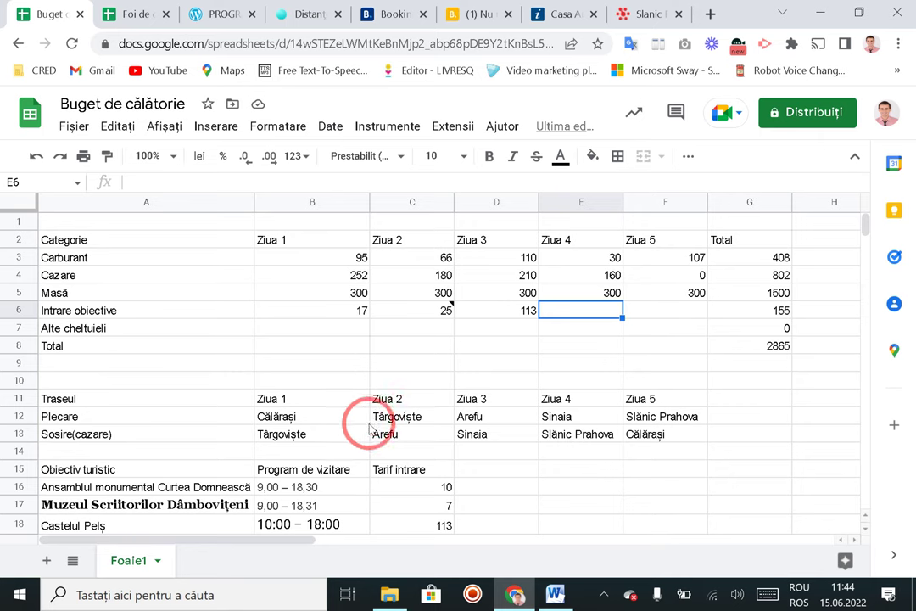
pyautogui.scroll(-2, 318, 500)
pyautogui.click(219, 495)
pyautogui.write('Salina Slănic Prahova')
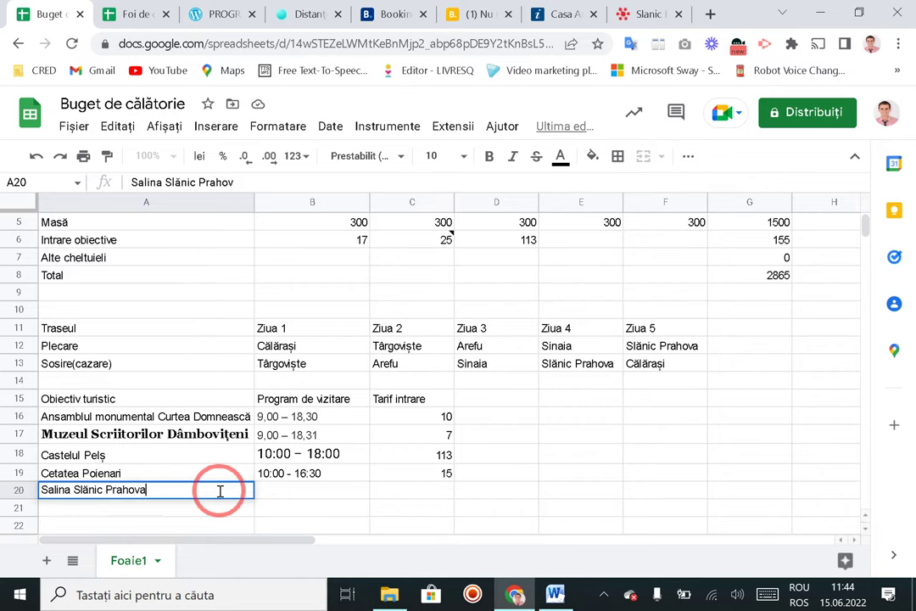
pyautogui.press('Tab')
pyautogui.write('8')
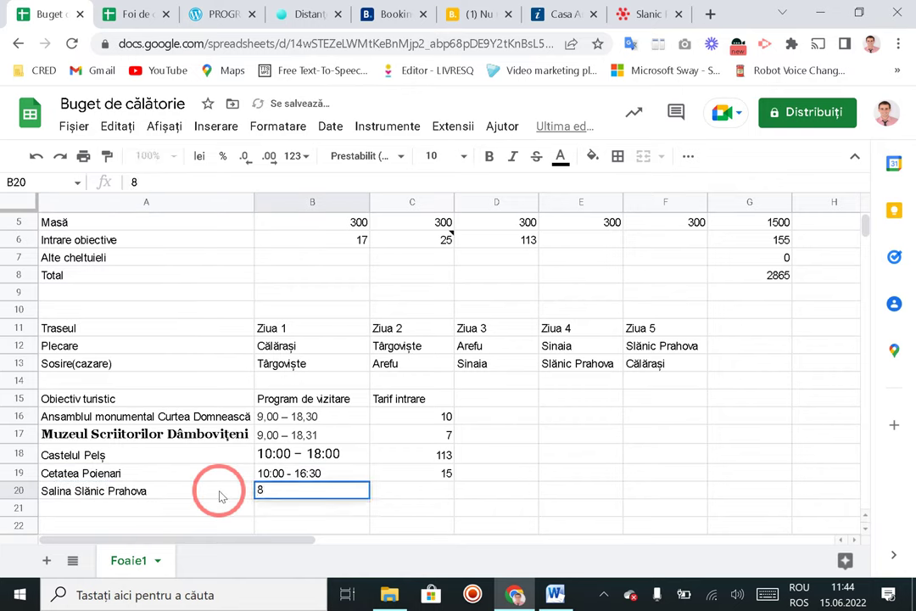
pyautogui.write('08:00')
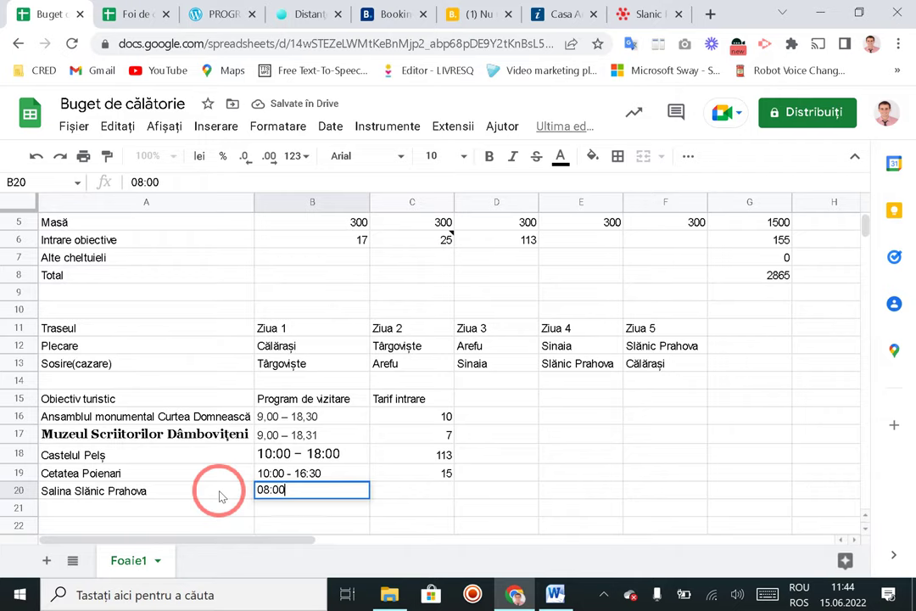
pyautogui.write('301')
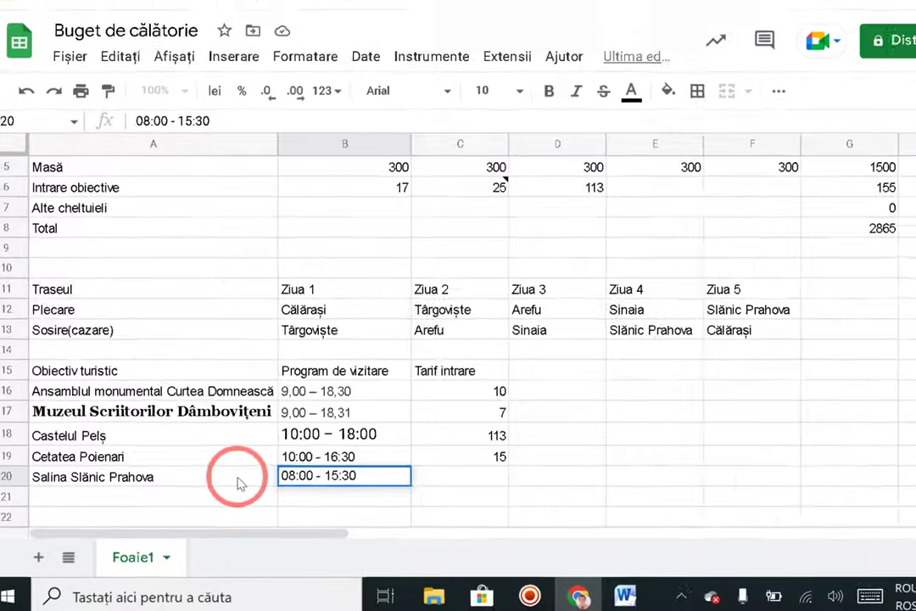
pyautogui.click(374, 490)
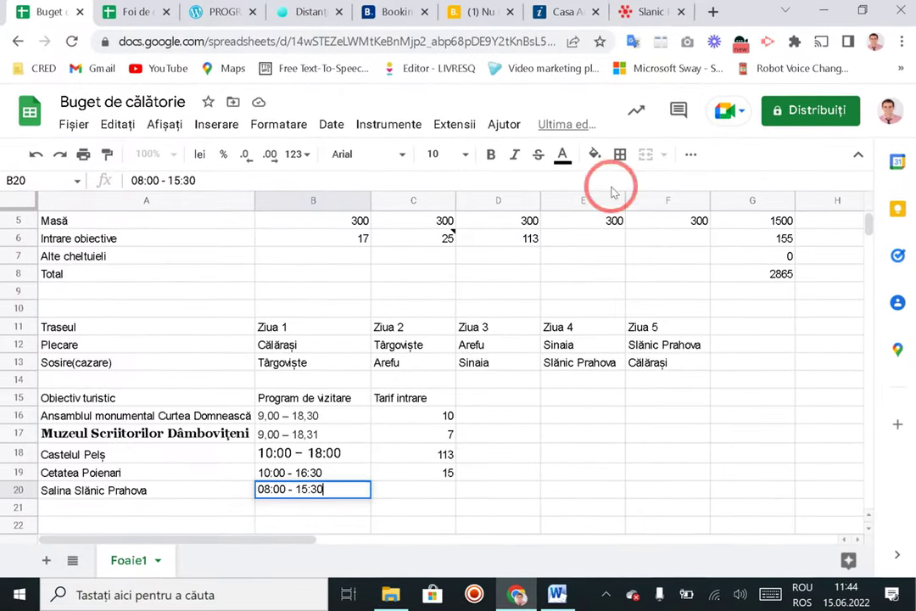
# Step: Look up the salt mine's standard visiting rates and enter 120 as the Tarif intrare for Salina Slănic Prahova in C20
pyautogui.click(629, 12)
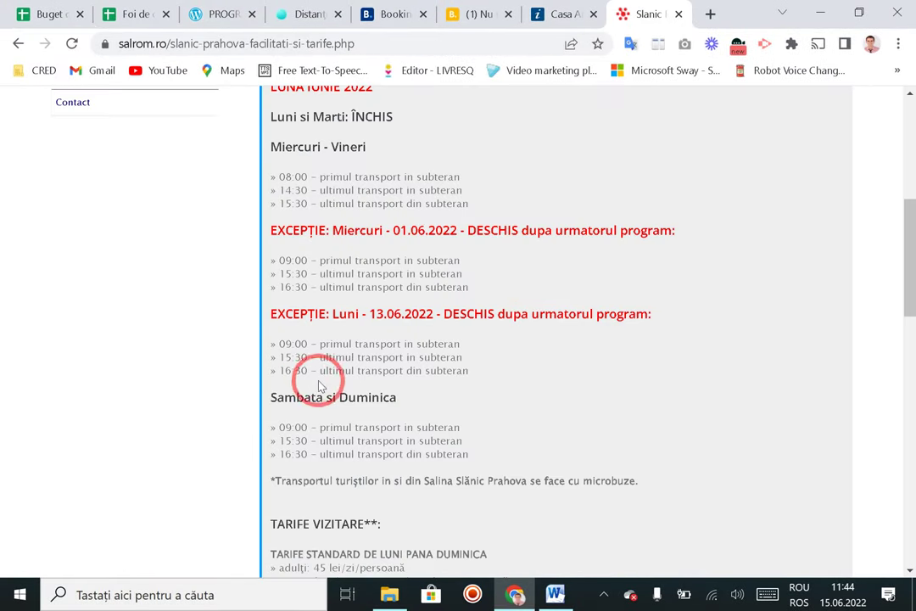
pyautogui.scroll(-3, 360, 392)
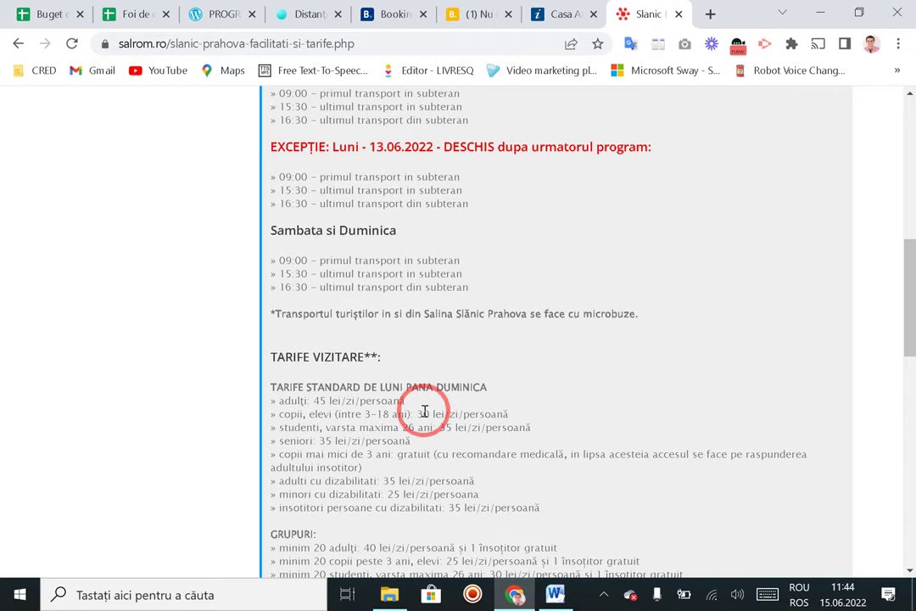
pyautogui.click(24, 13)
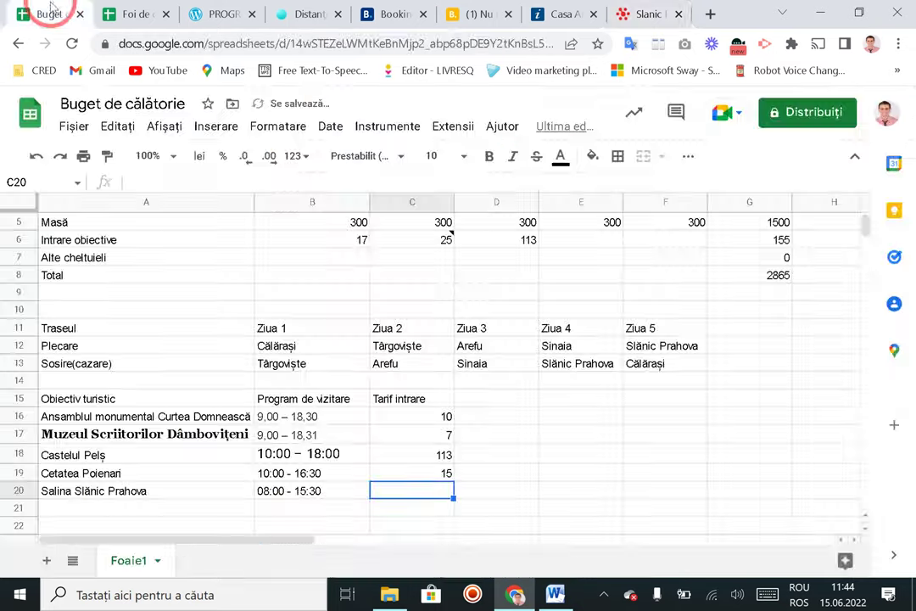
pyautogui.write('120')
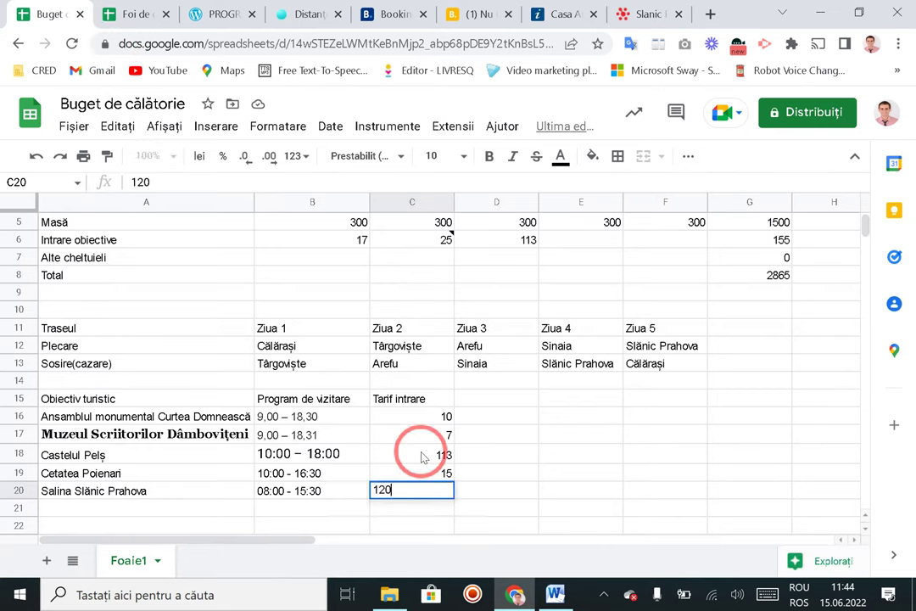
pyautogui.click(421, 456)
# Step: Enter 120 as the Ziua 4 Intrare obiective cost in E6
pyautogui.click(598, 226)
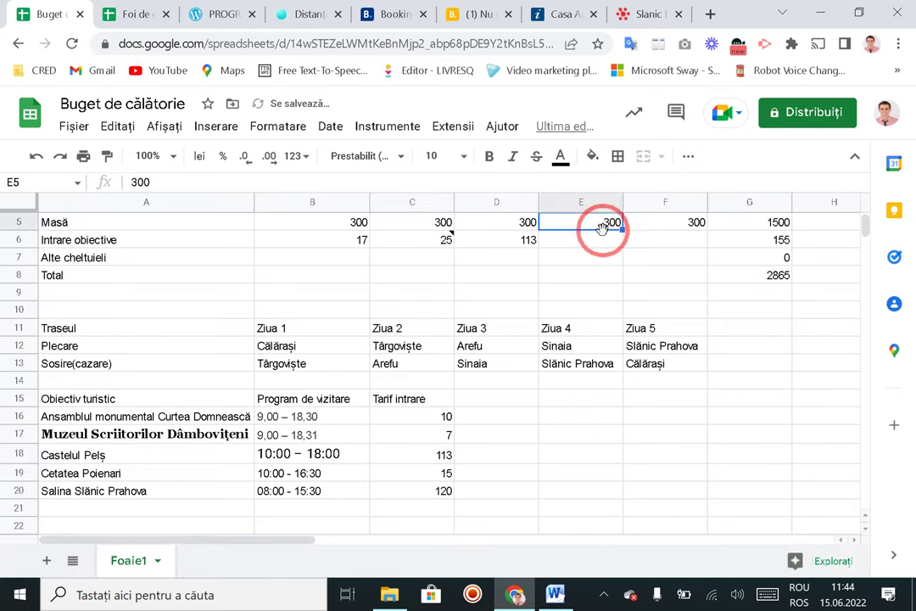
pyautogui.click(601, 242)
pyautogui.scroll(2, 628, 271)
pyautogui.write('12')
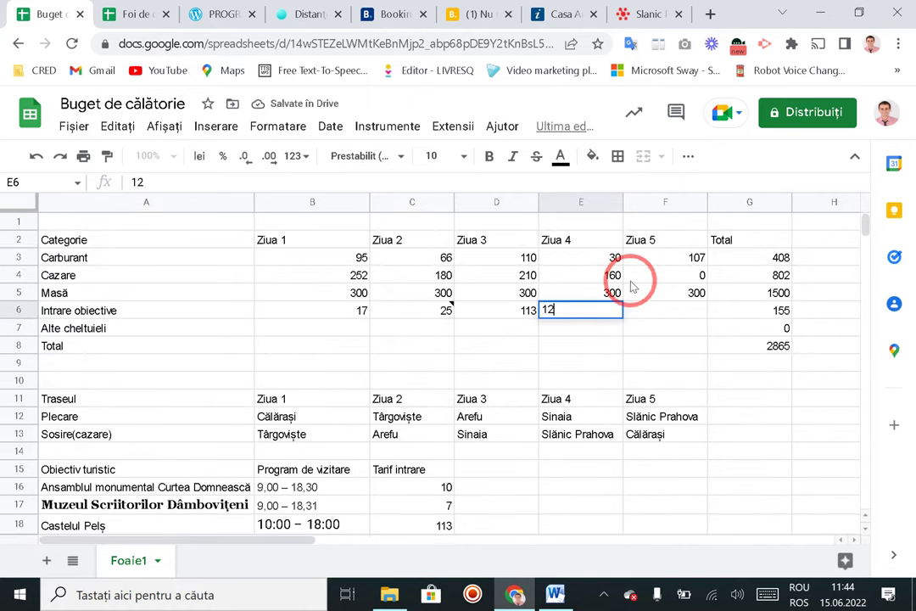
pyautogui.click(580, 347)
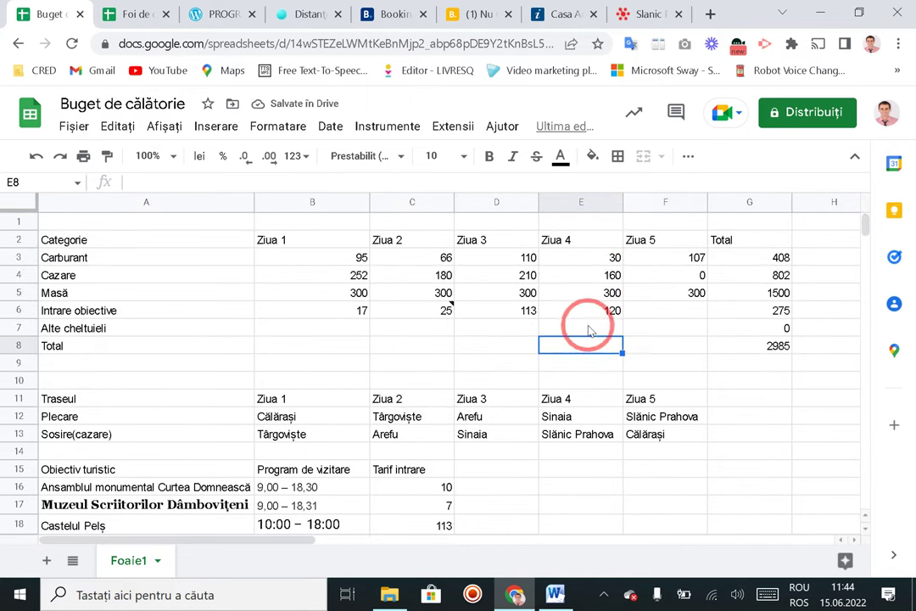
# Step: Enter 50 as the Ziua 4 cost for Alte cheltuieli in E7
pyautogui.click(589, 330)
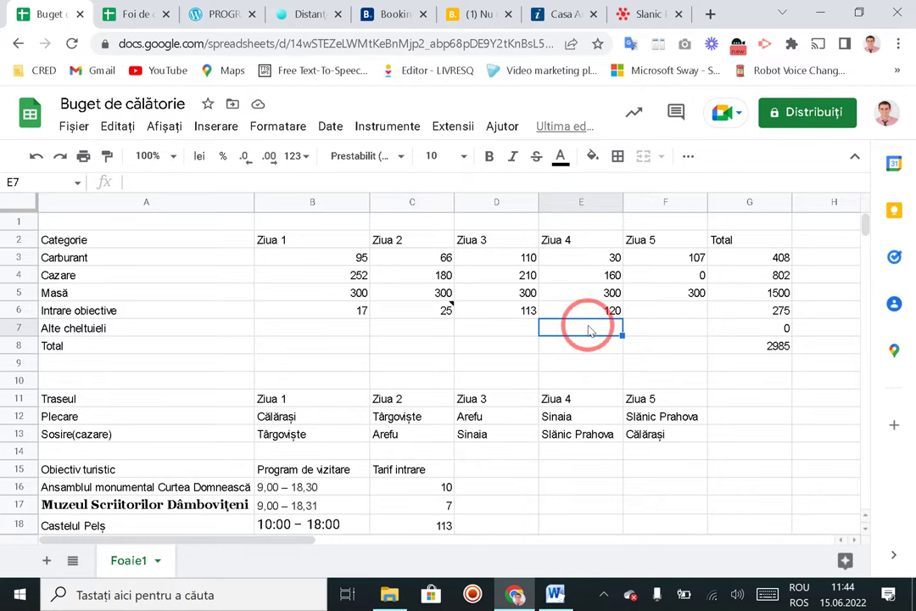
pyautogui.click(613, 293)
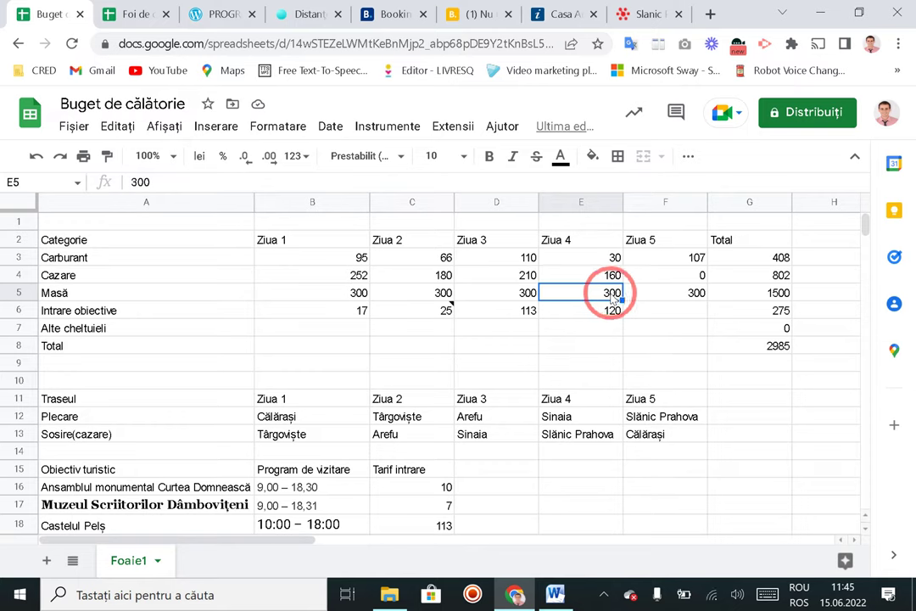
pyautogui.click(586, 327)
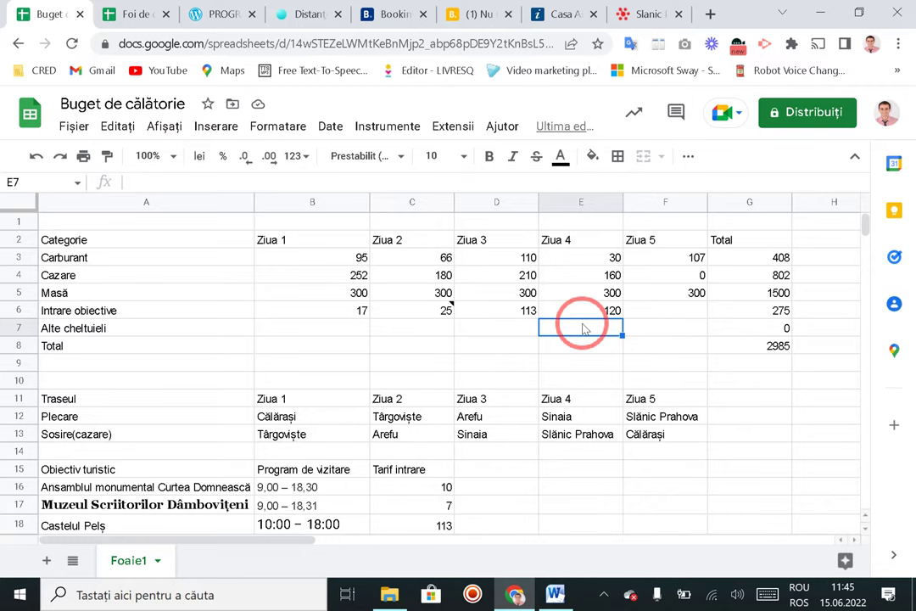
pyautogui.write('50')
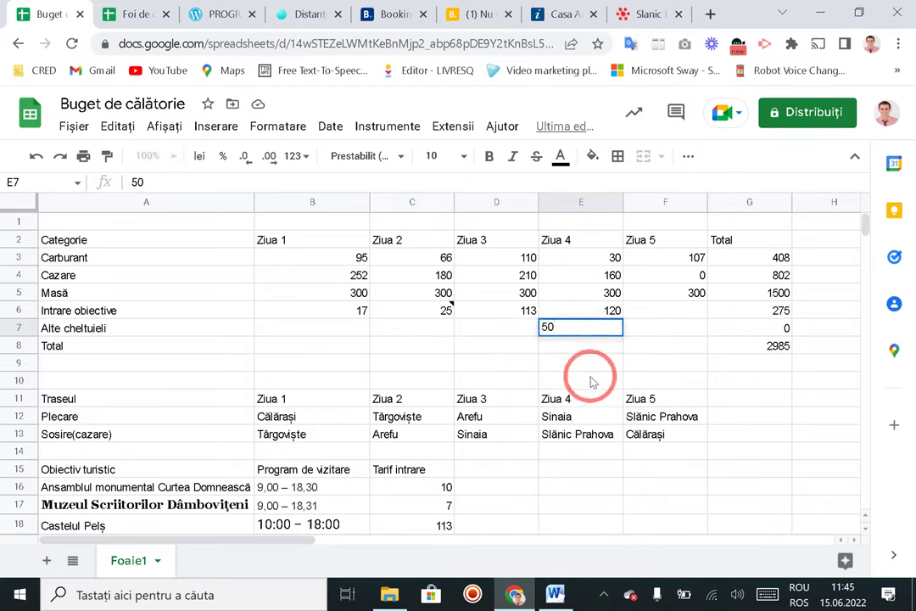
pyautogui.press('Return')
# Step: Add the comment "Buget pentru suveniruri" to the Ziua 4 Alte cheltuieli cost in E7
pyautogui.click(594, 334)
pyautogui.rightClick(594, 333)
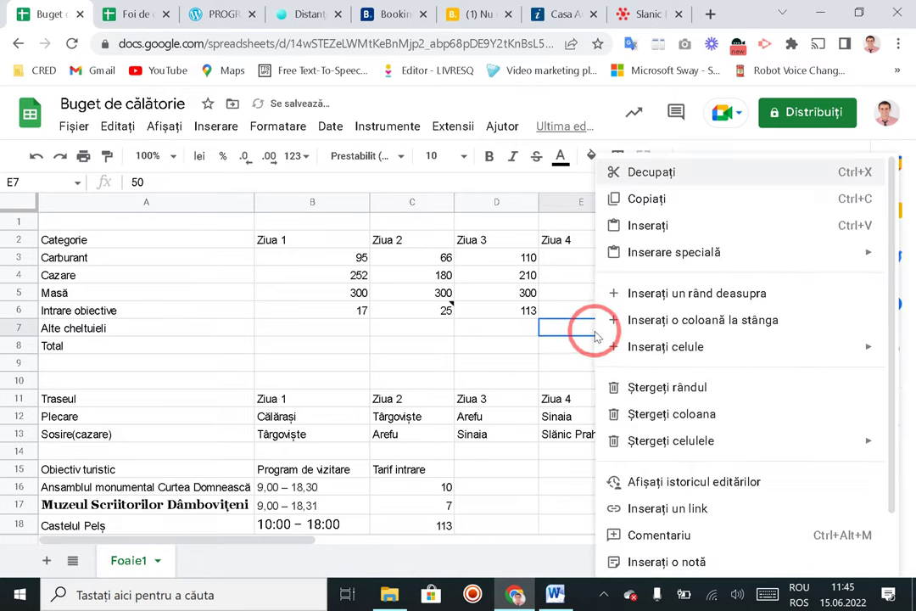
pyautogui.click(678, 536)
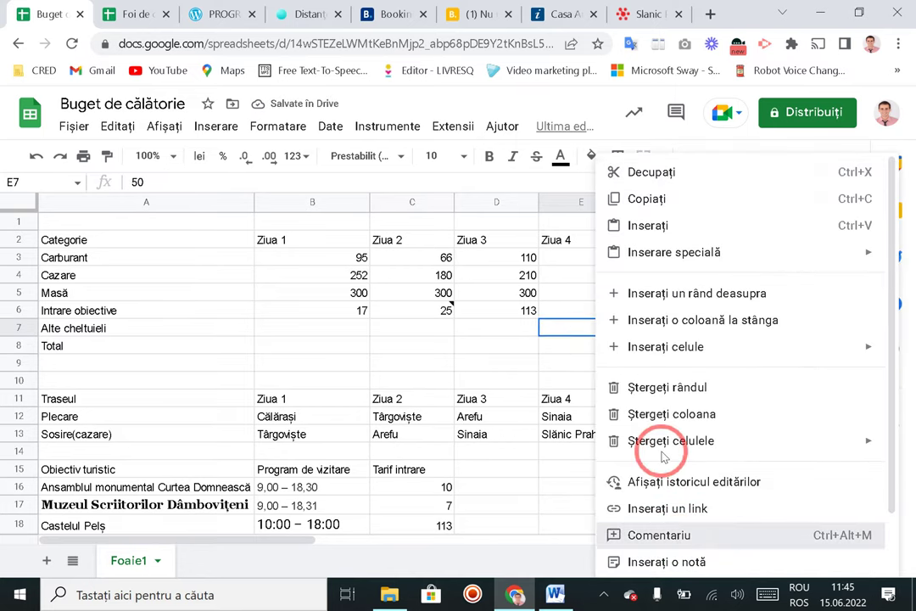
pyautogui.write('B')
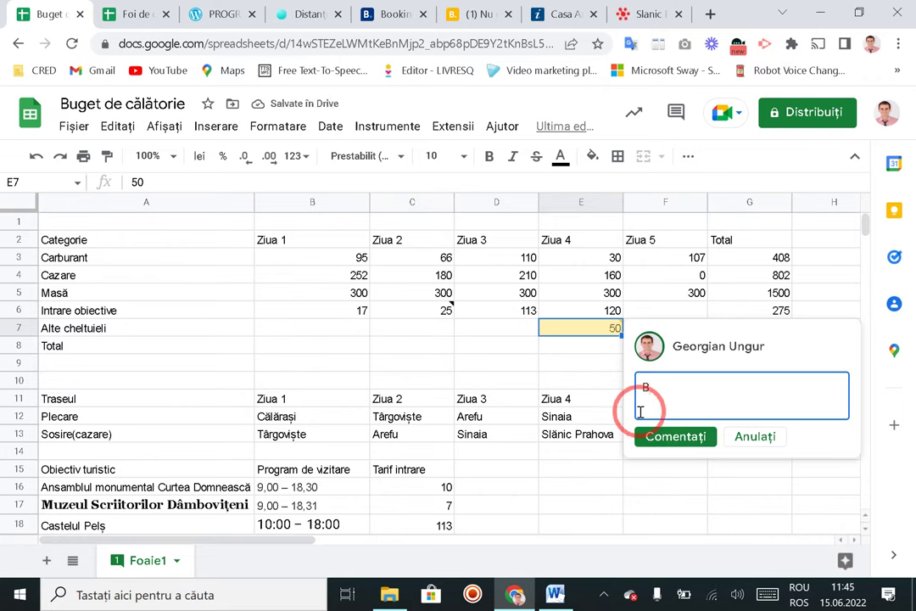
pyautogui.write('uget pentru suveniruri')
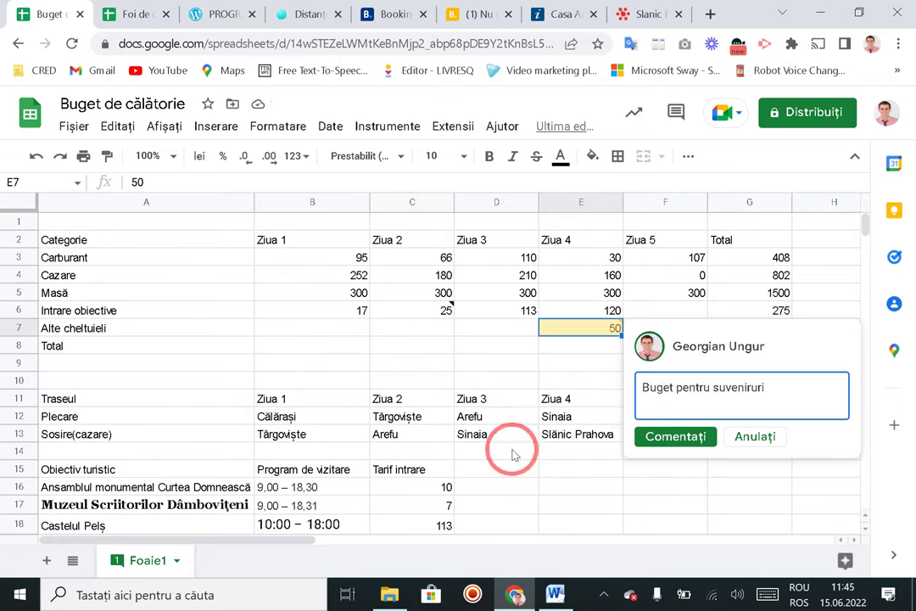
pyautogui.click(613, 344)
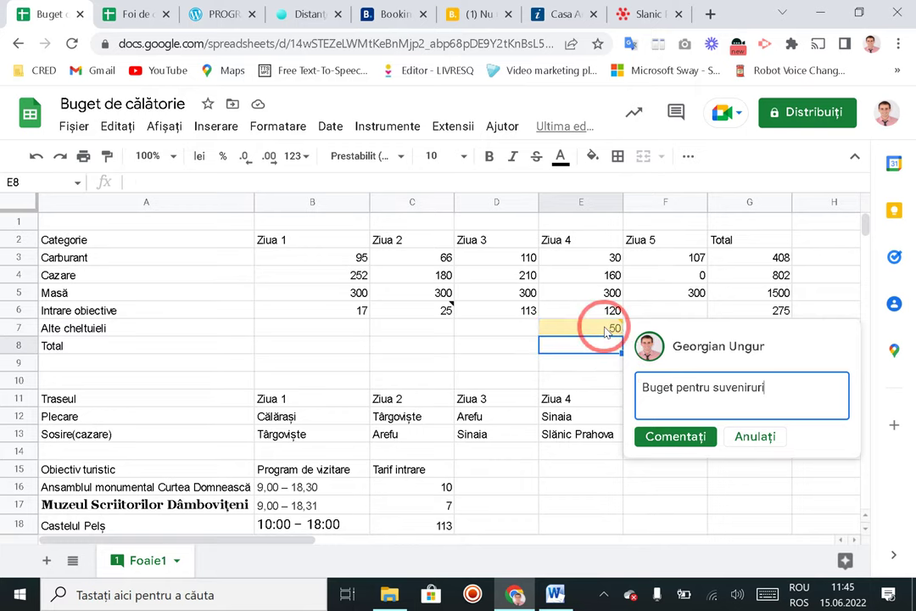
pyautogui.click(611, 329)
pyautogui.click(704, 436)
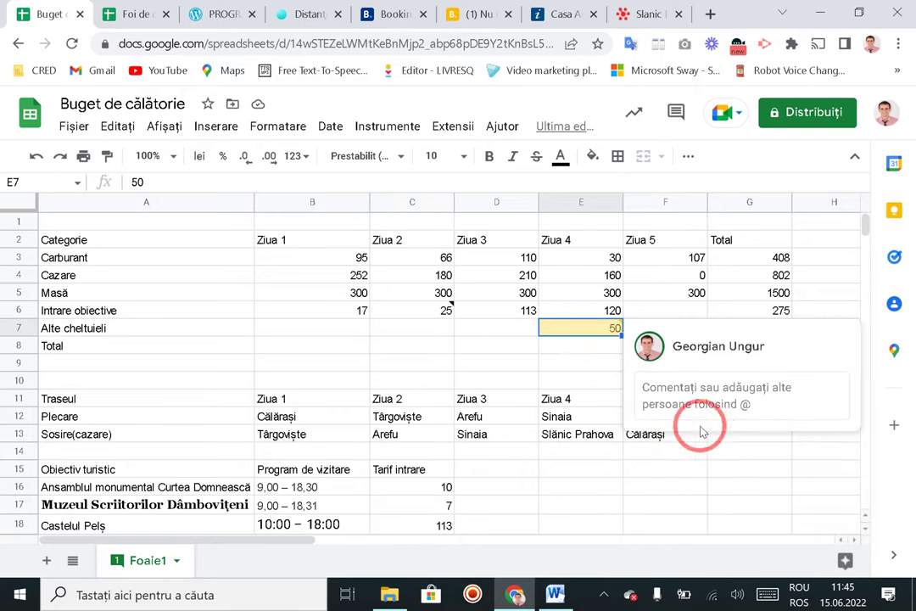
pyautogui.click(587, 366)
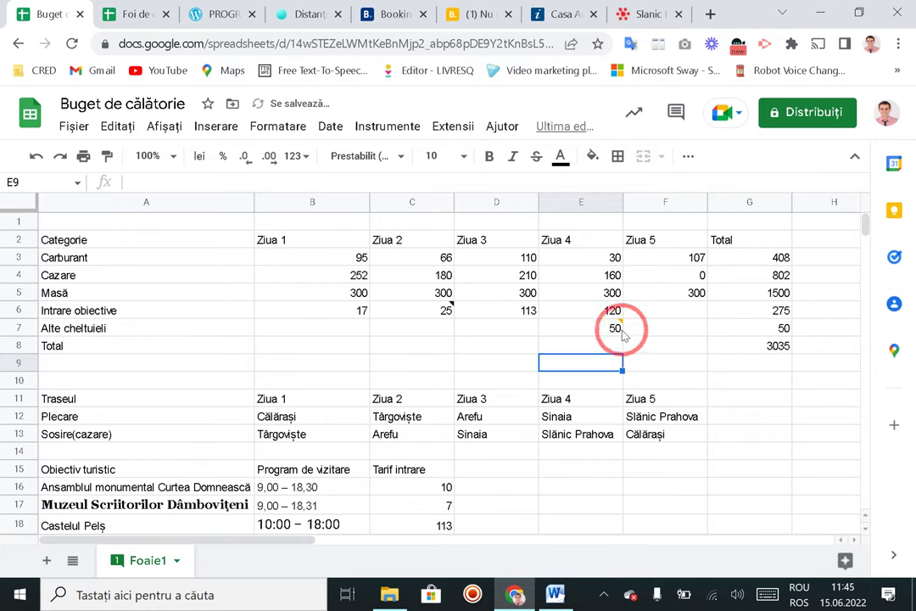
pyautogui.click(777, 348)
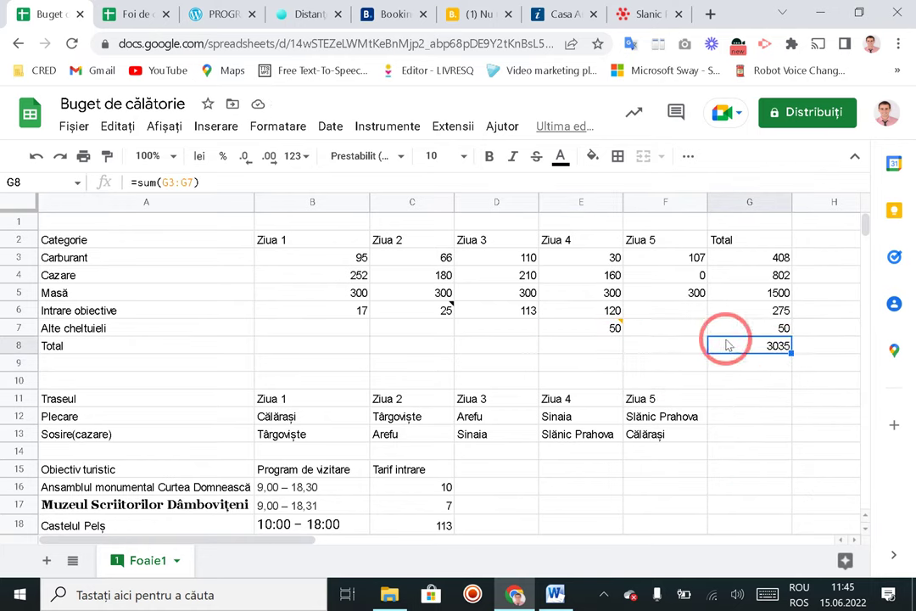
# Step: Search the web for "Vulcanii noroiosi tarif si program" from the salt mine page and open the turismbuzau.ro result
pyautogui.click(687, 313)
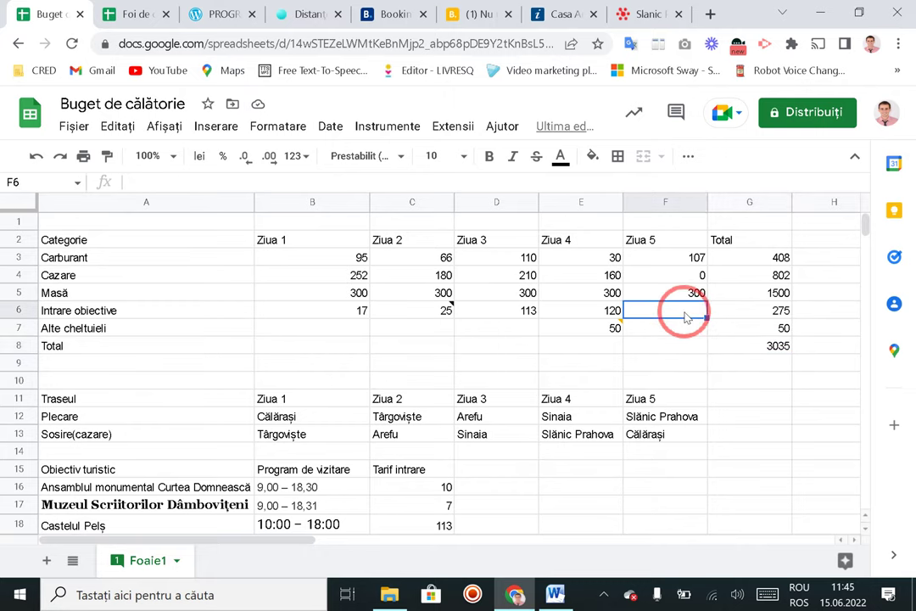
pyautogui.click(627, 13)
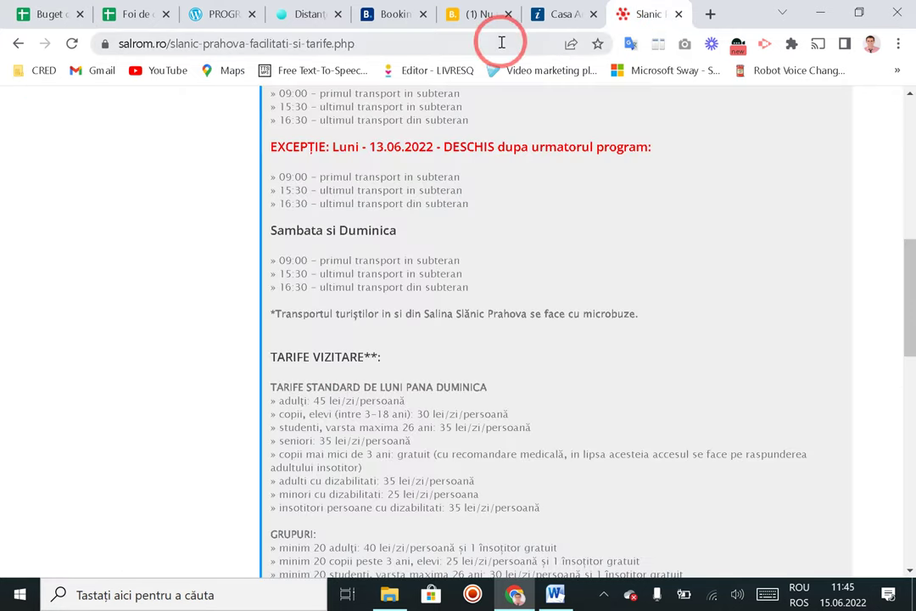
pyautogui.click(500, 42)
pyautogui.write('cani')
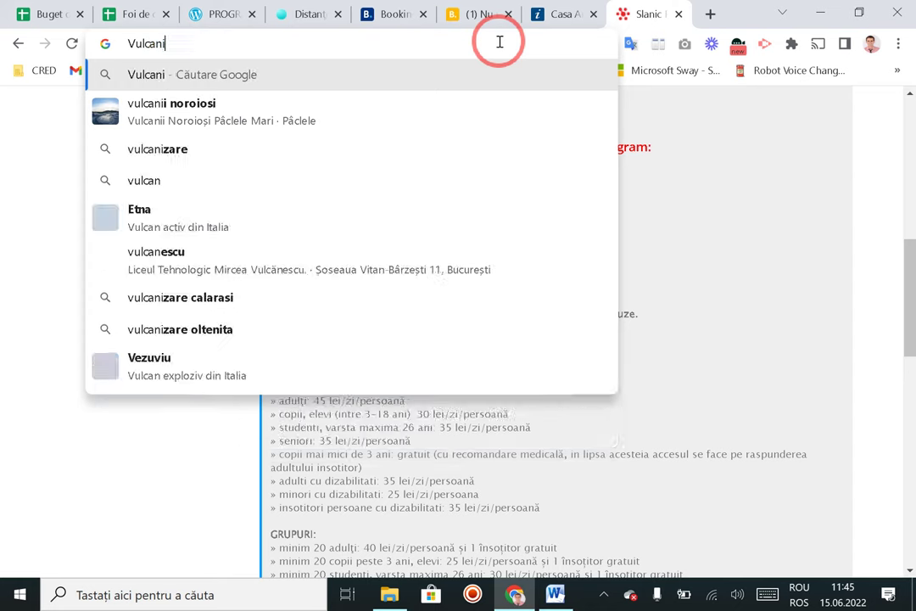
pyautogui.write('i noroi')
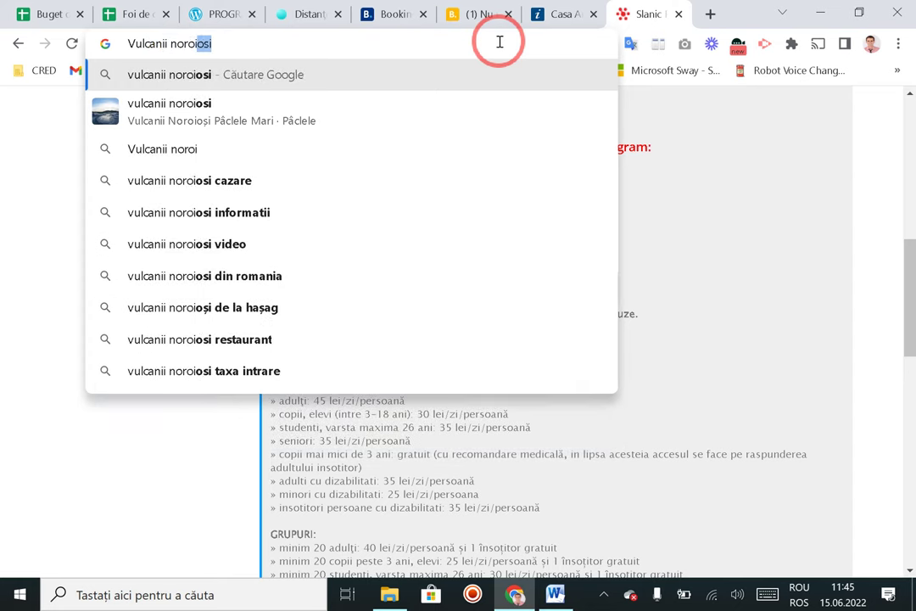
pyautogui.write('osi t')
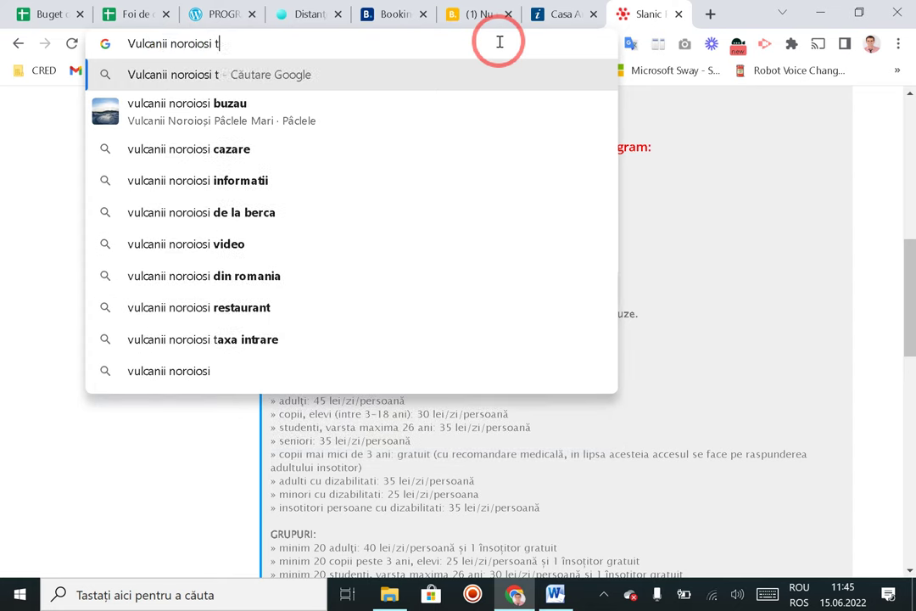
pyautogui.write('arif si program')
pyautogui.press('Return')
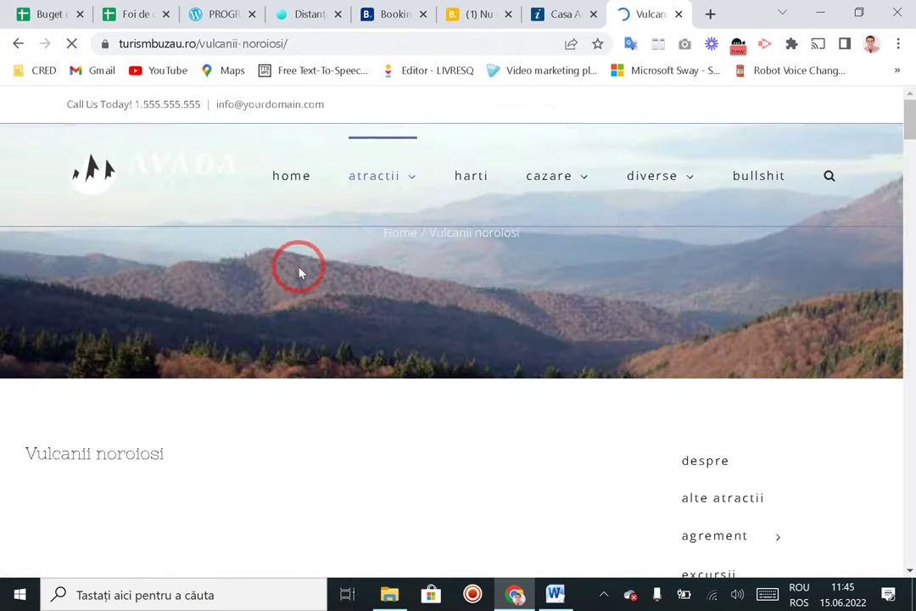
# Step: Examine the turismbuzau.ro article on Vulcanii noroiosi for its entry fee and visiting hours, and return to the search results
pyautogui.scroll(-2, 298, 268)
pyautogui.scroll(-1, 328, 291)
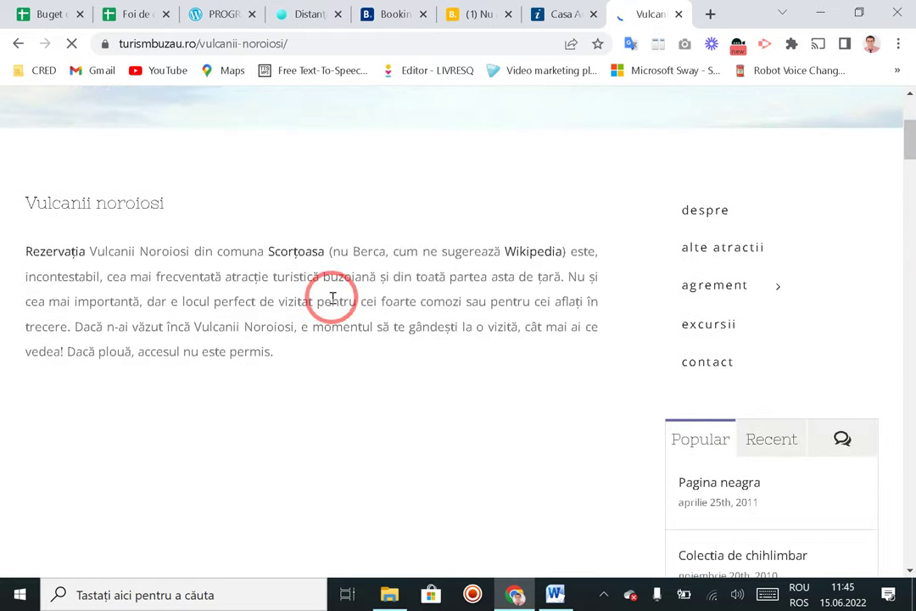
pyautogui.scroll(-10, 335, 301)
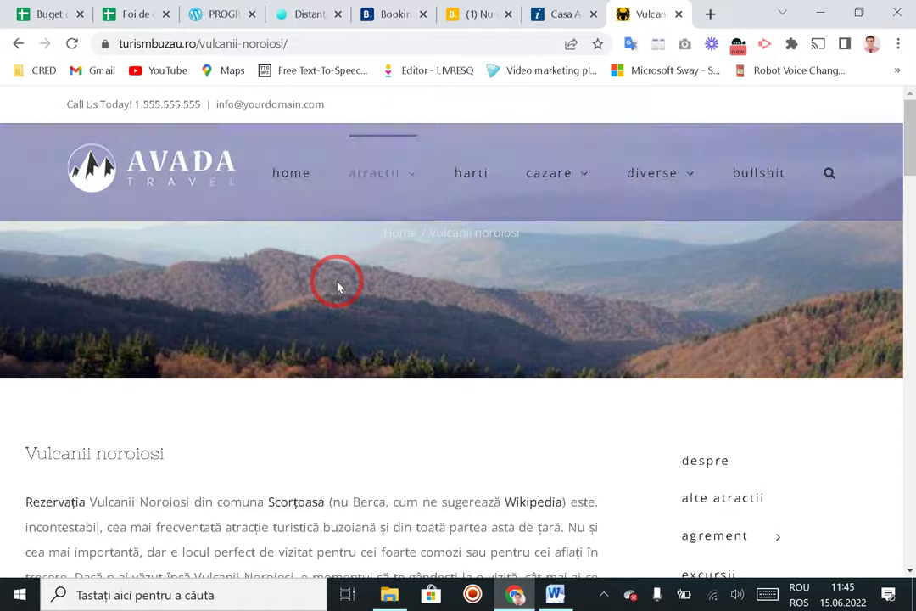
pyautogui.scroll(-12, 338, 282)
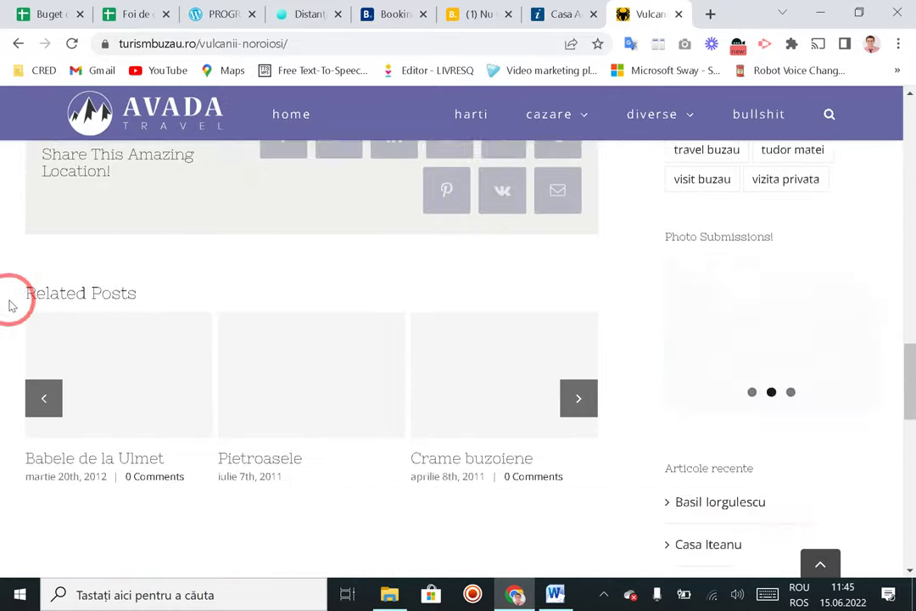
pyautogui.scroll(2, 15, 312)
pyautogui.scroll(-7, 16, 305)
pyautogui.scroll(9, 26, 314)
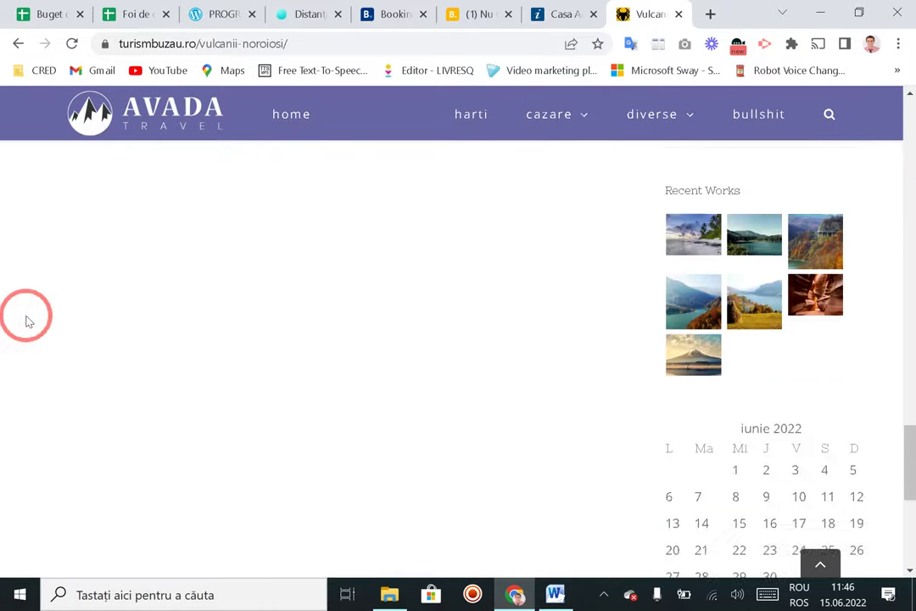
pyautogui.scroll(5, 34, 312)
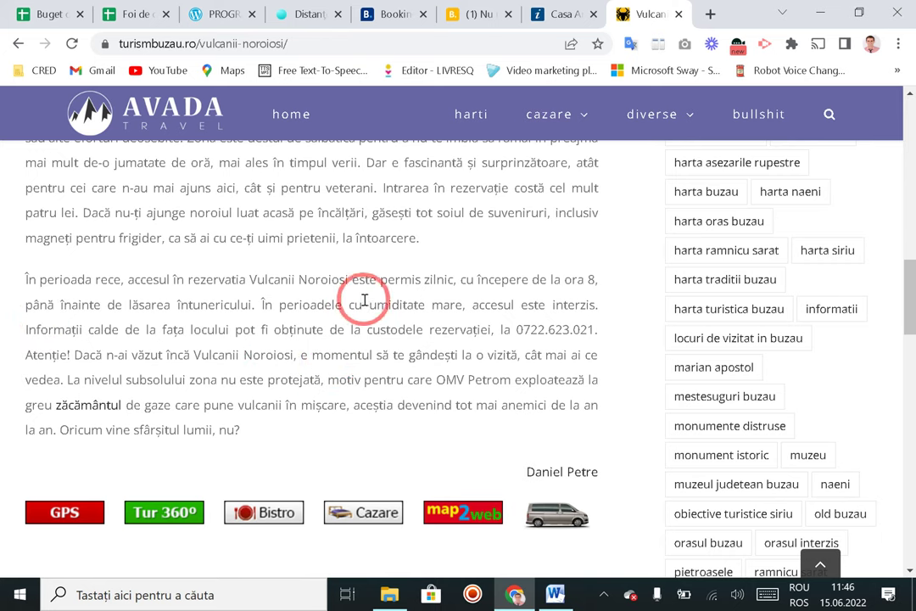
pyautogui.scroll(1, 445, 331)
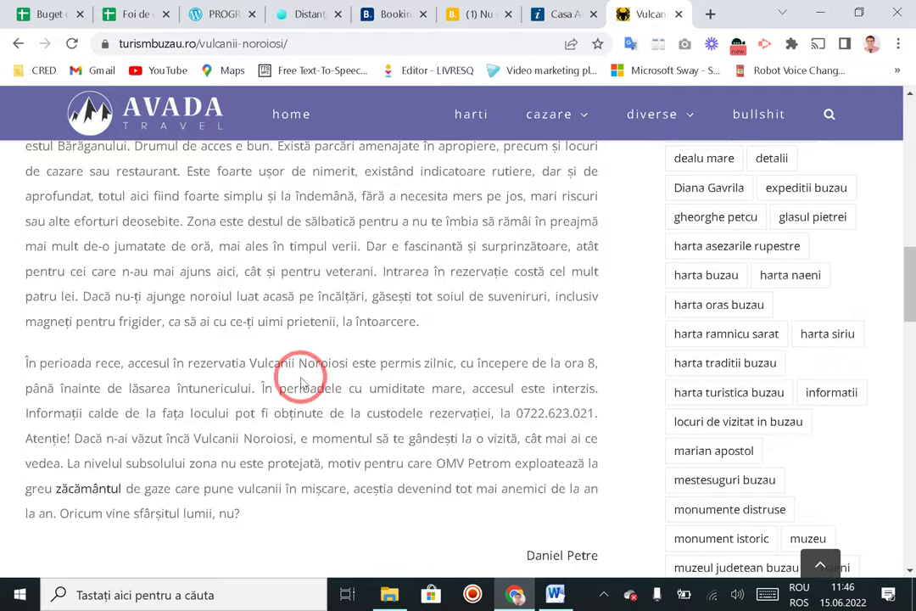
pyautogui.scroll(3, 301, 356)
pyautogui.scroll(3, 288, 383)
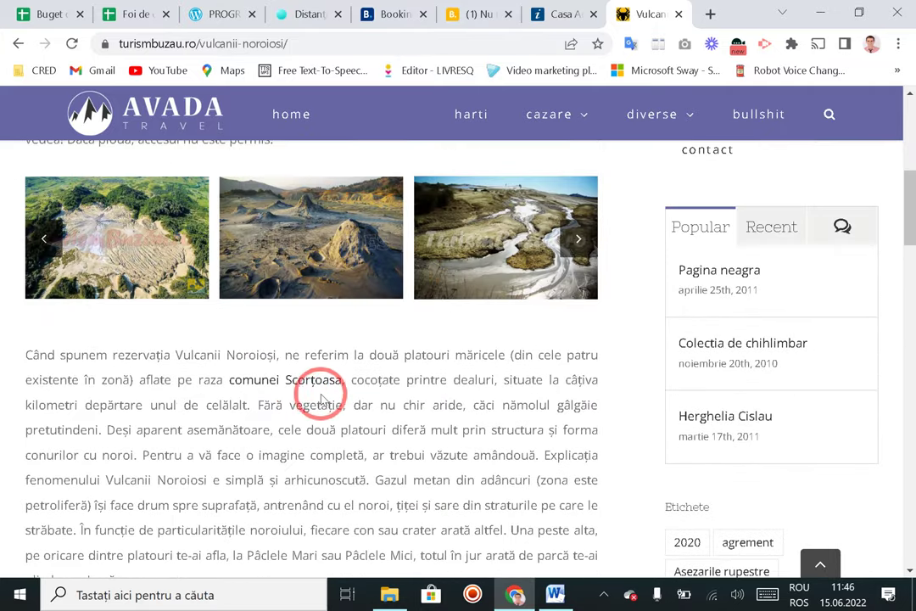
pyautogui.scroll(-3, 836, 348)
pyautogui.scroll(5, 479, 348)
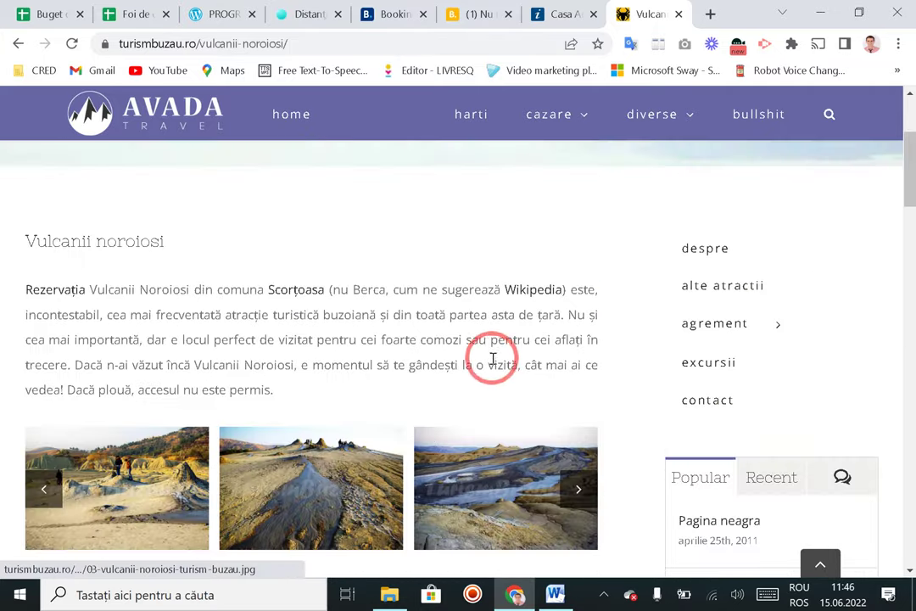
pyautogui.scroll(-2, 500, 309)
pyautogui.scroll(5, 514, 310)
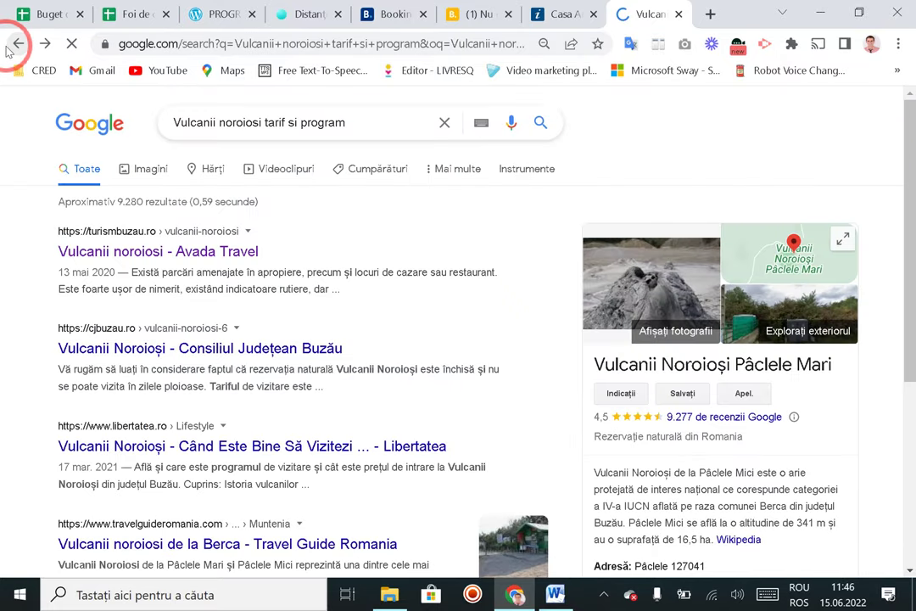
# Step: Examine the search results and place details for the mud volcanoes' opening hours and ticket price, and show the image results
pyautogui.scroll(-1, 21, 273)
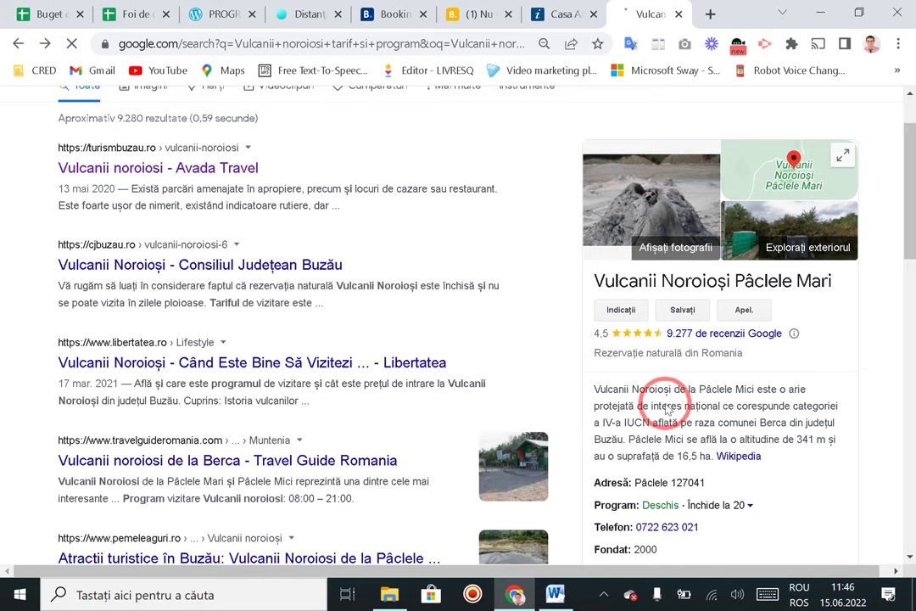
pyautogui.scroll(-1, 731, 414)
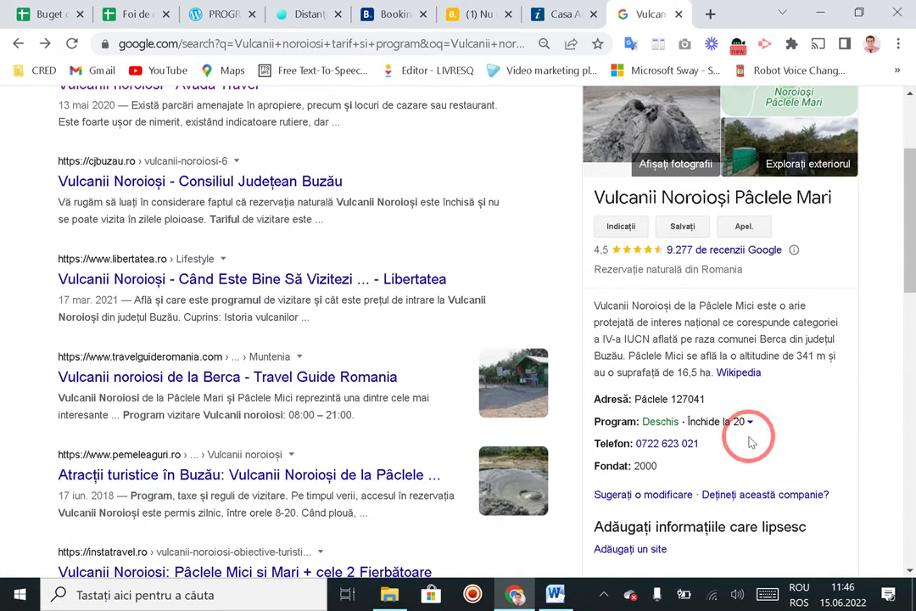
pyautogui.scroll(-1, 743, 448)
pyautogui.scroll(-1, 666, 377)
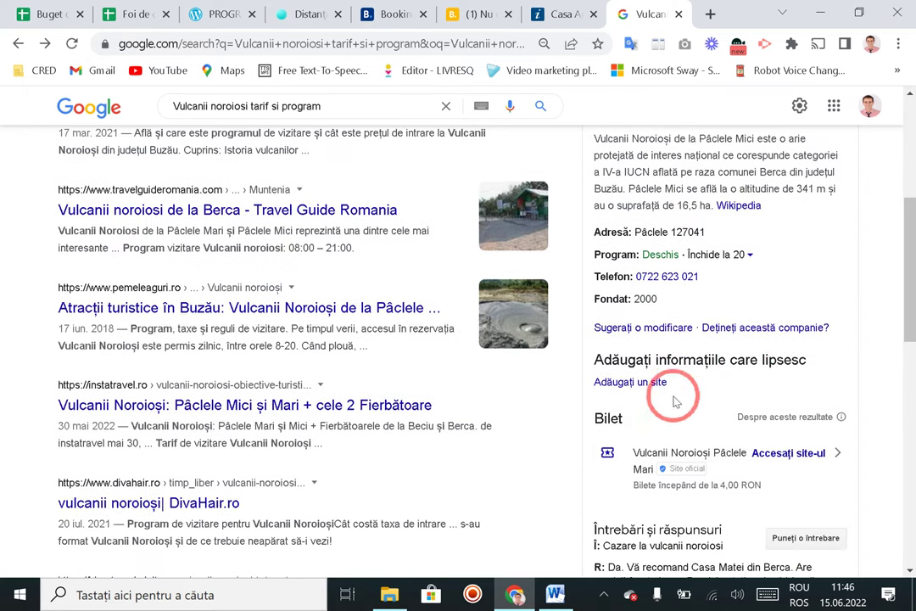
pyautogui.scroll(3, 704, 365)
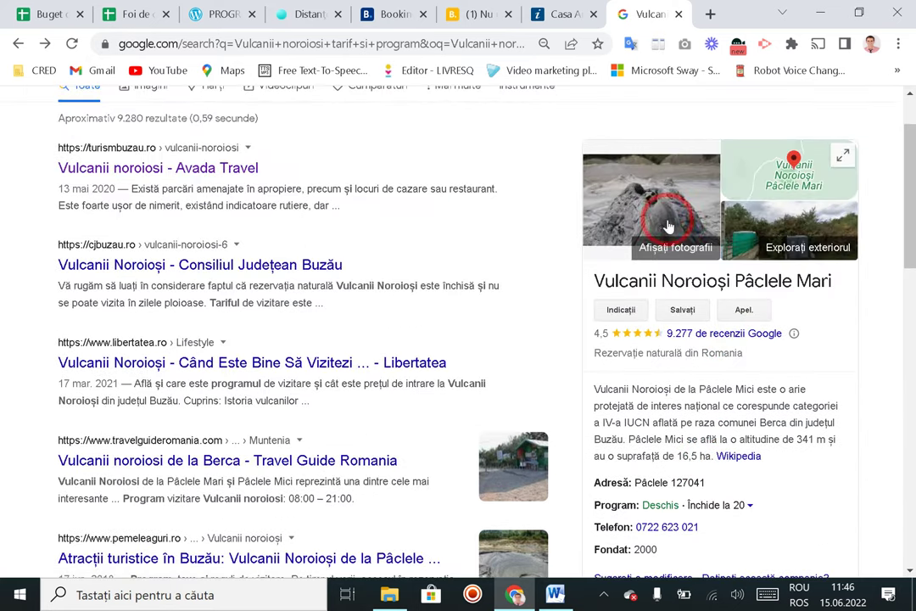
pyautogui.scroll(-3, 661, 348)
pyautogui.scroll(-1, 704, 373)
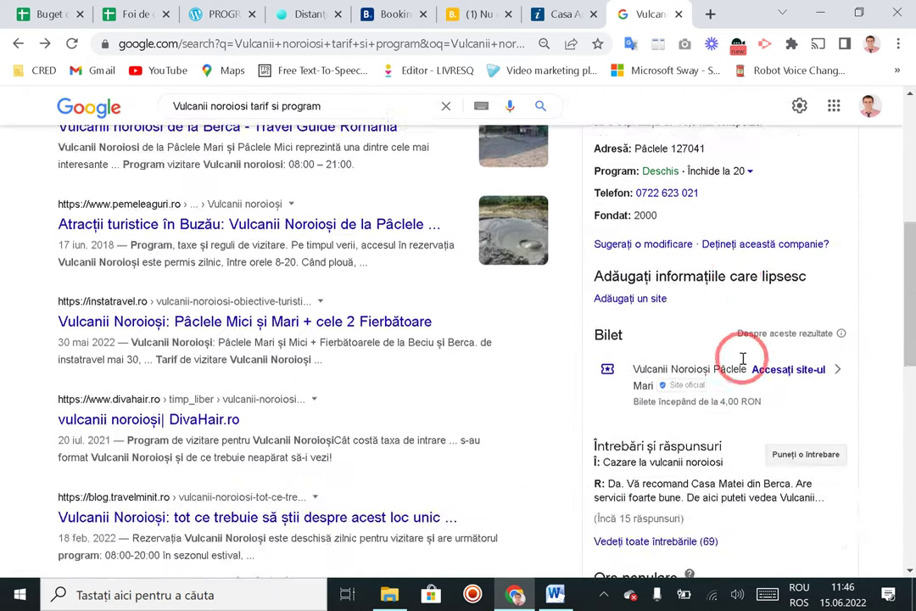
pyautogui.scroll(-1, 745, 383)
pyautogui.scroll(3, 759, 379)
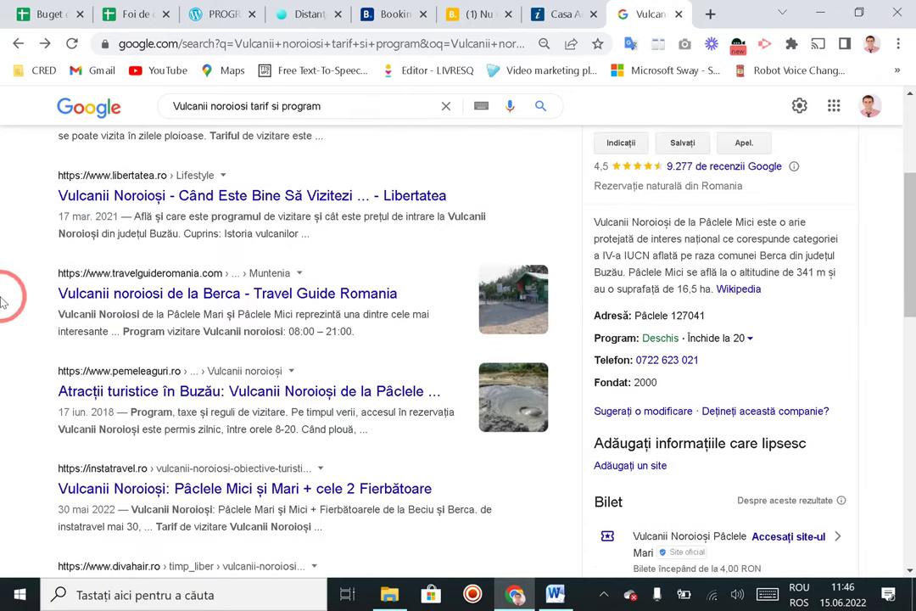
pyautogui.scroll(1, 10, 323)
pyautogui.scroll(-6, 10, 323)
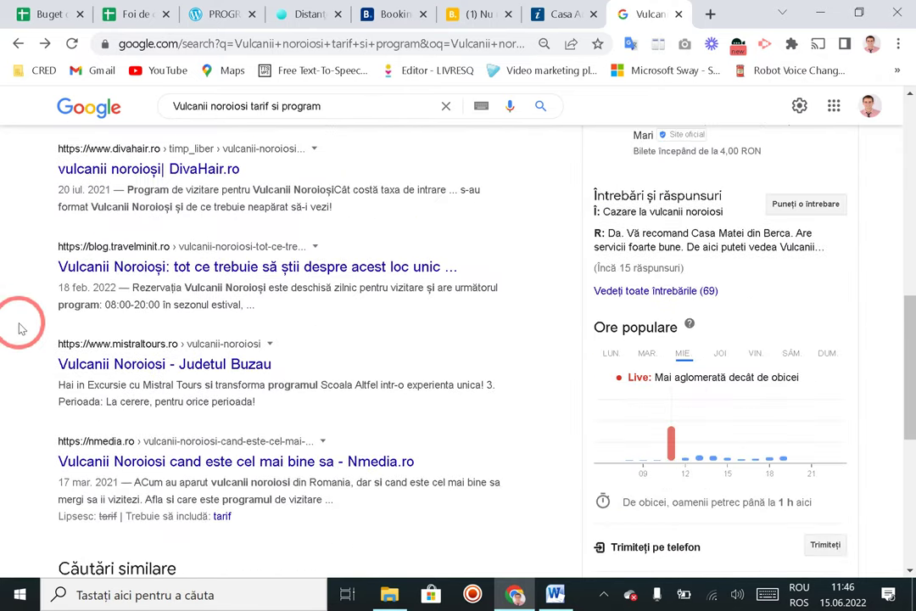
pyautogui.scroll(7, 731, 422)
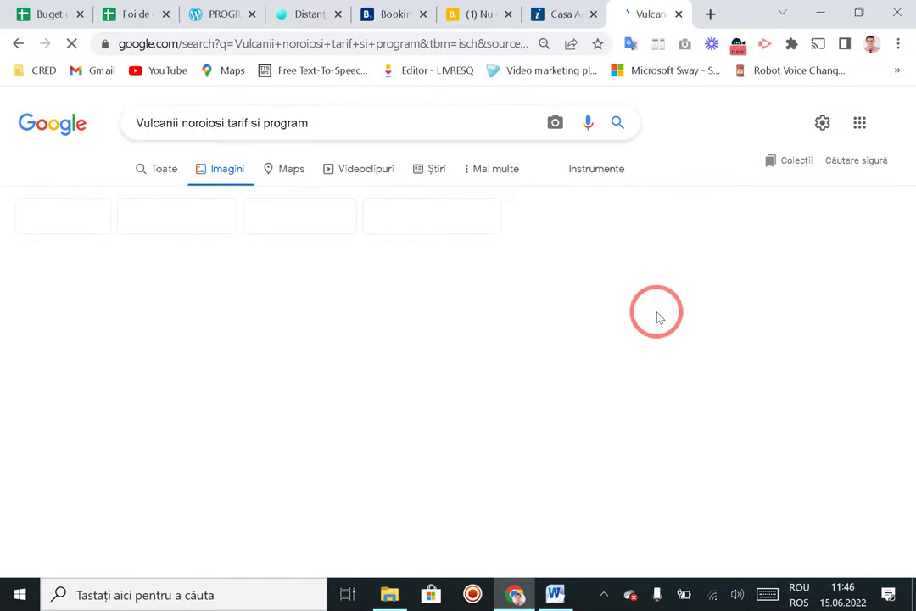
# Step: Examine the pemeleaguri.ro photo of the entrance fee sign among the mud volcanoes image results, and close its preview
pyautogui.scroll(-3, 2, 288)
pyautogui.scroll(3, 6, 307)
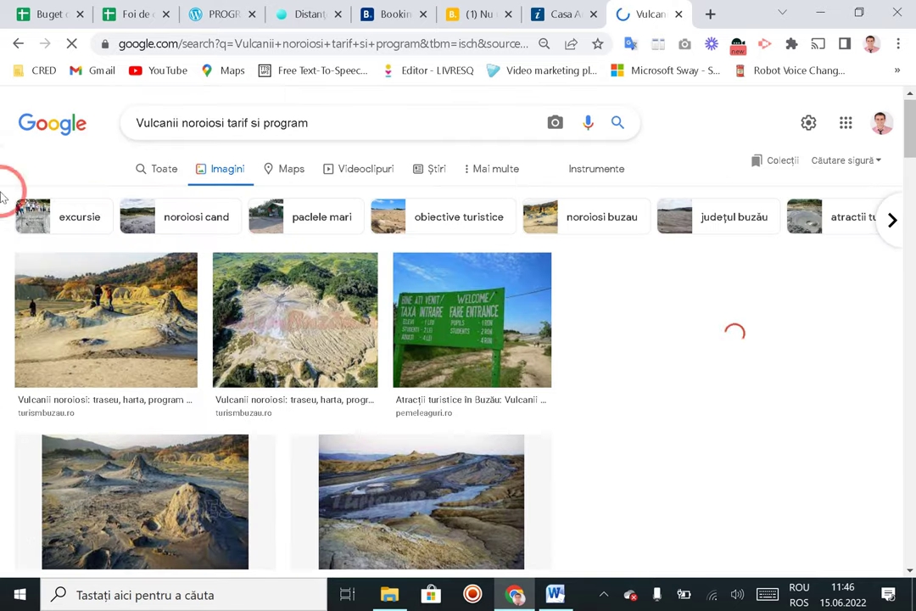
pyautogui.click(398, 279)
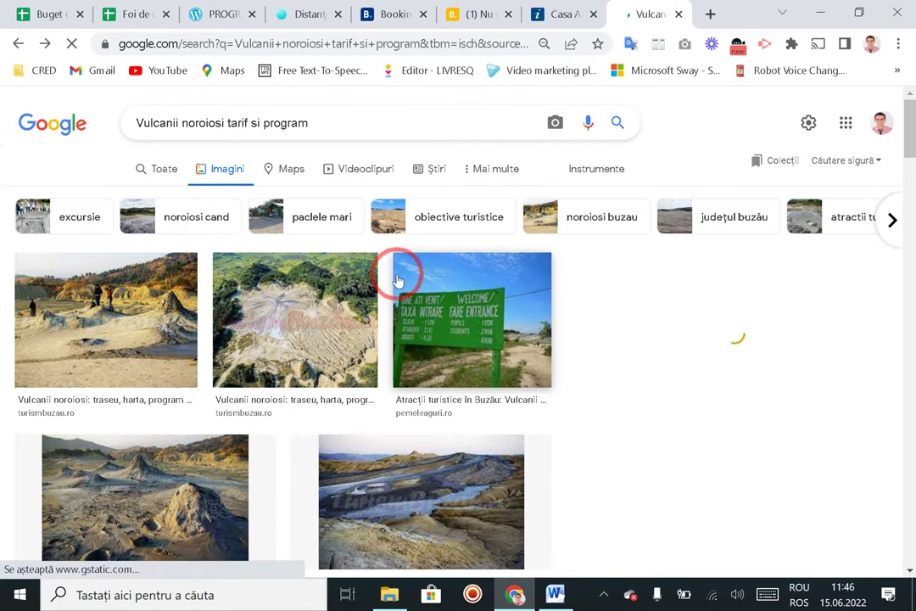
pyautogui.click(17, 44)
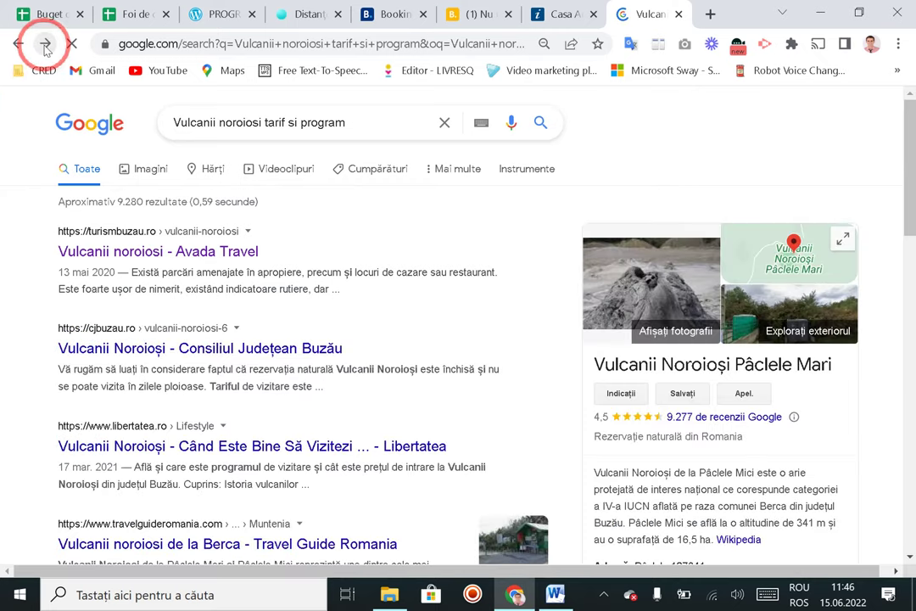
pyautogui.click(45, 43)
pyautogui.click(496, 361)
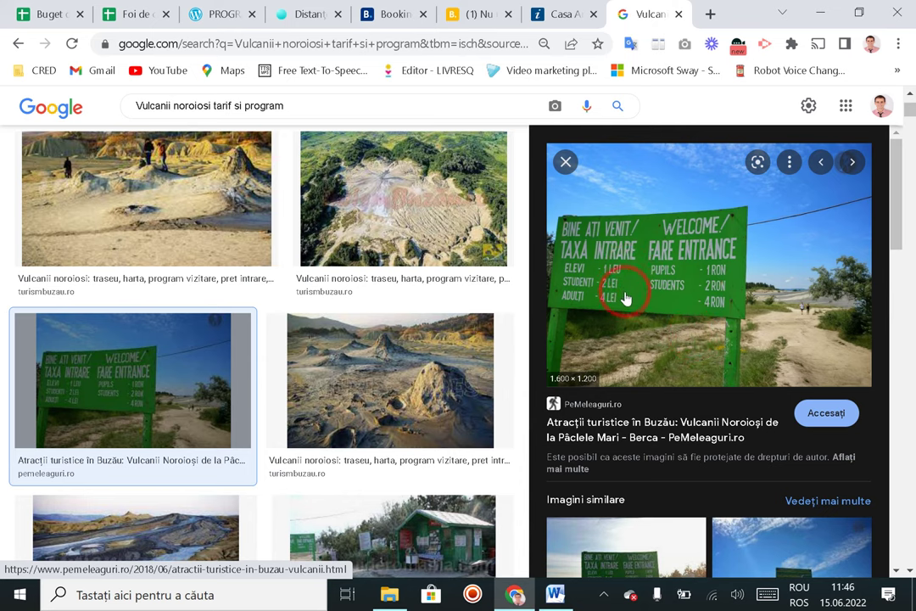
pyautogui.scroll(-1, 660, 320)
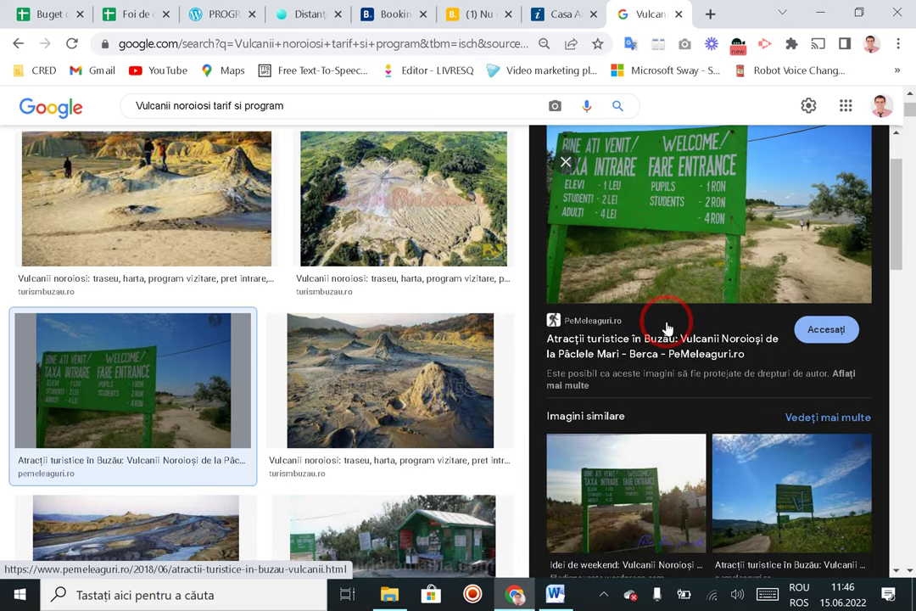
pyautogui.press('Escape')
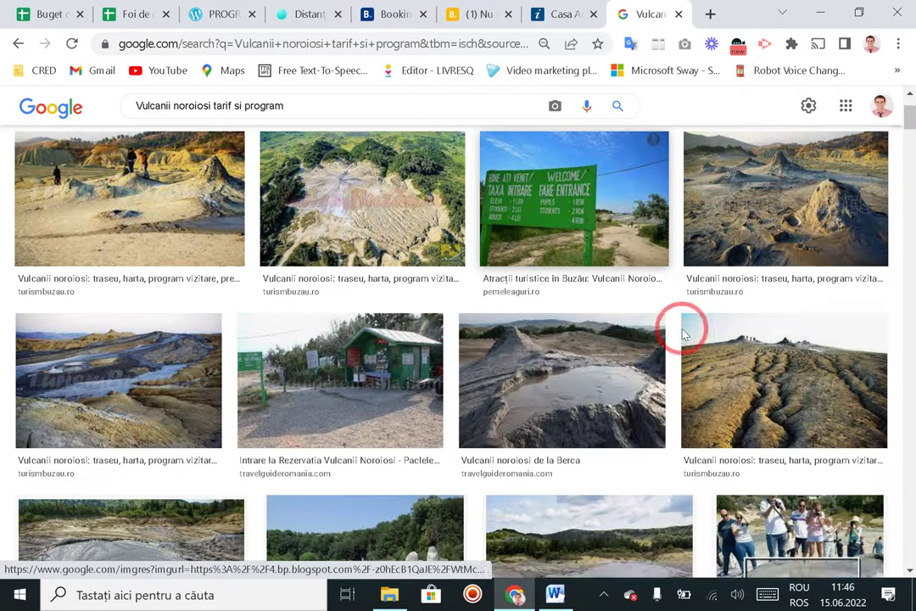
# Step: Switch to the Buget de călătorie spreadsheet and enter the Ziua 5 costs: 9 for Intrare obiective and 40 for Alte cheltuieli
pyautogui.click(36, 16)
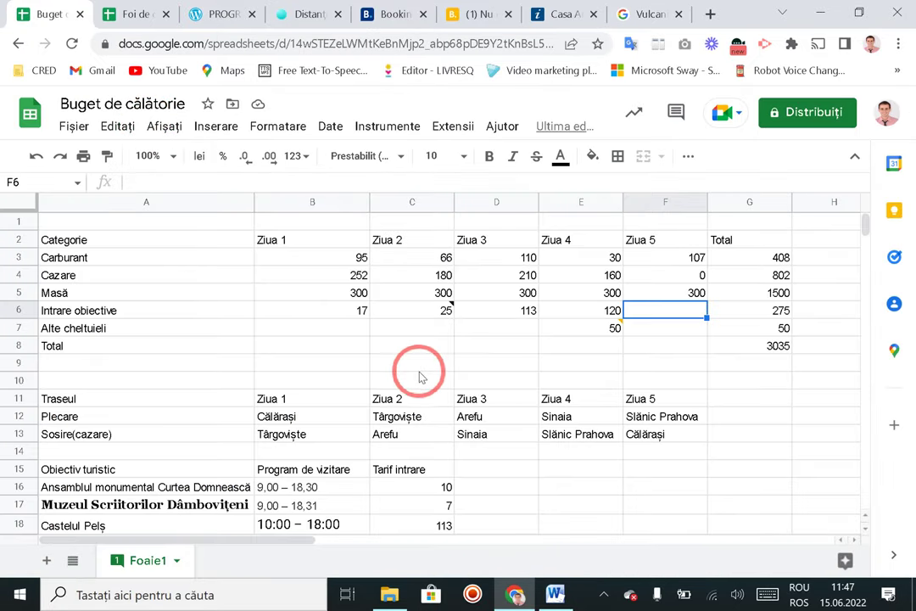
pyautogui.scroll(-2, 327, 399)
pyautogui.scroll(2, 589, 348)
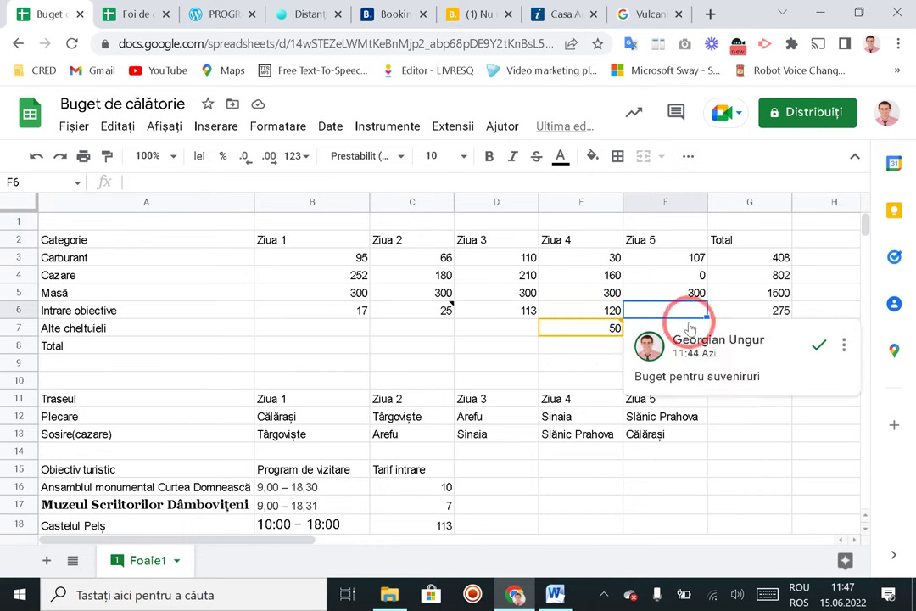
pyautogui.write('9')
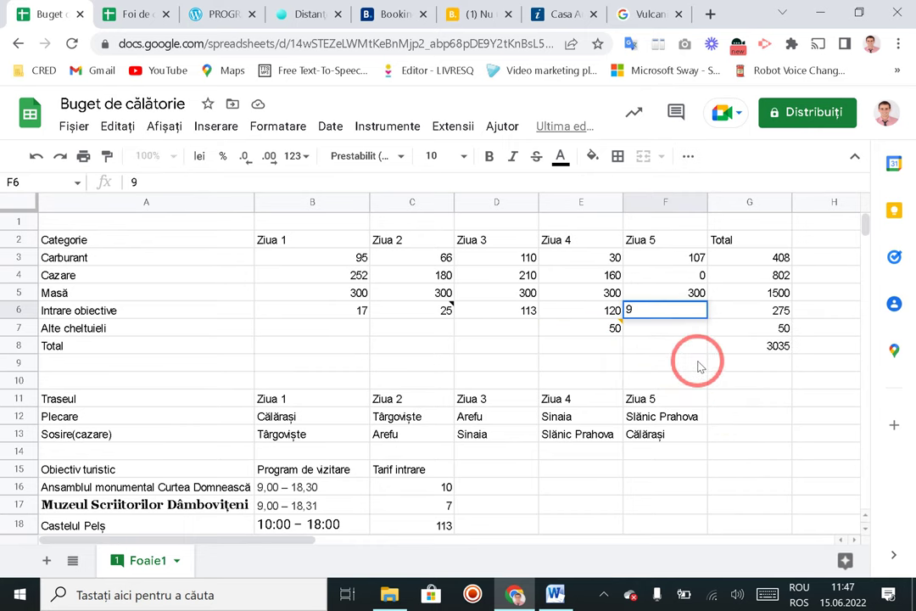
pyautogui.press('Return')
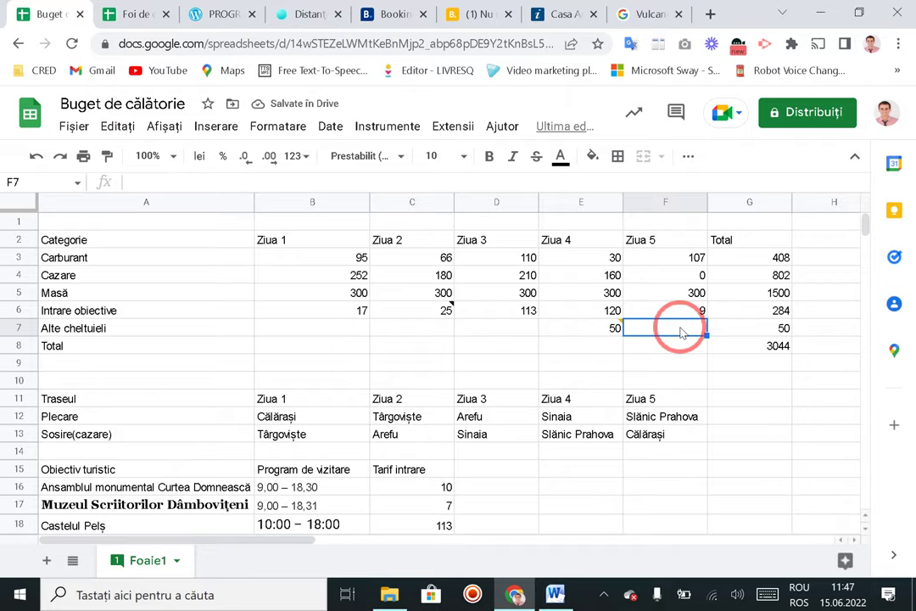
pyautogui.write('40')
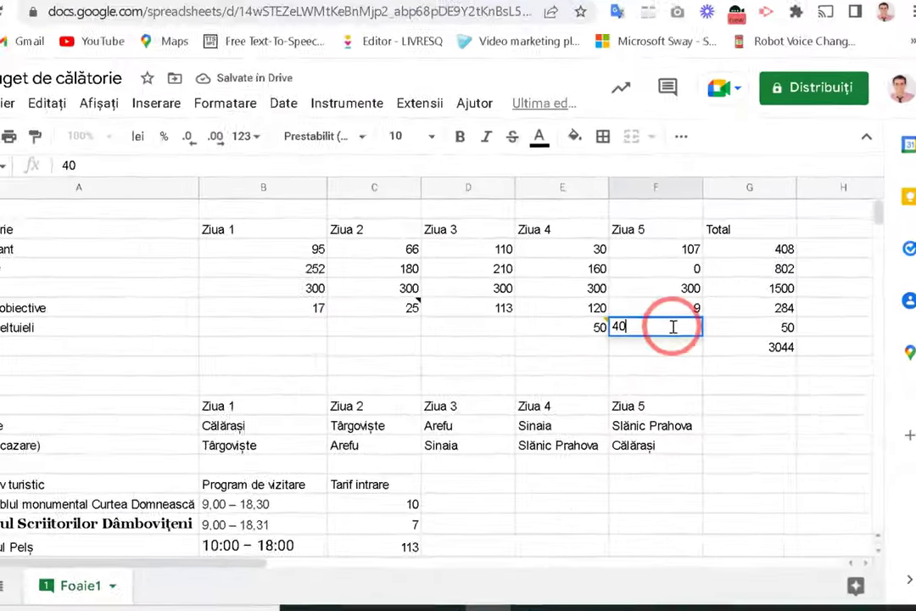
pyautogui.press('Return')
# Step: Add "Vulcanii Noroioși" to the attractions list in A21 with an entry fee of 9 in C21
pyautogui.scroll(-3, 576, 271)
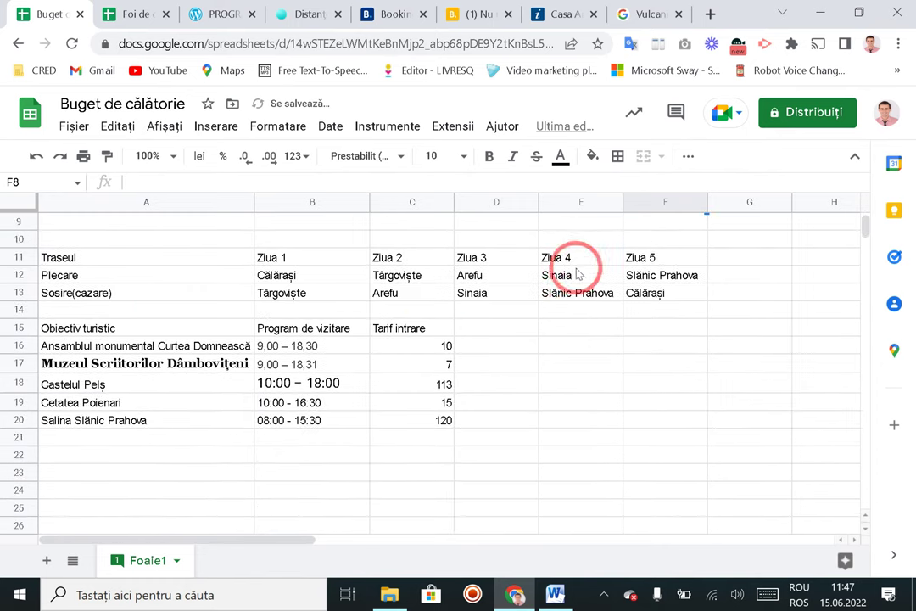
pyautogui.click(125, 440)
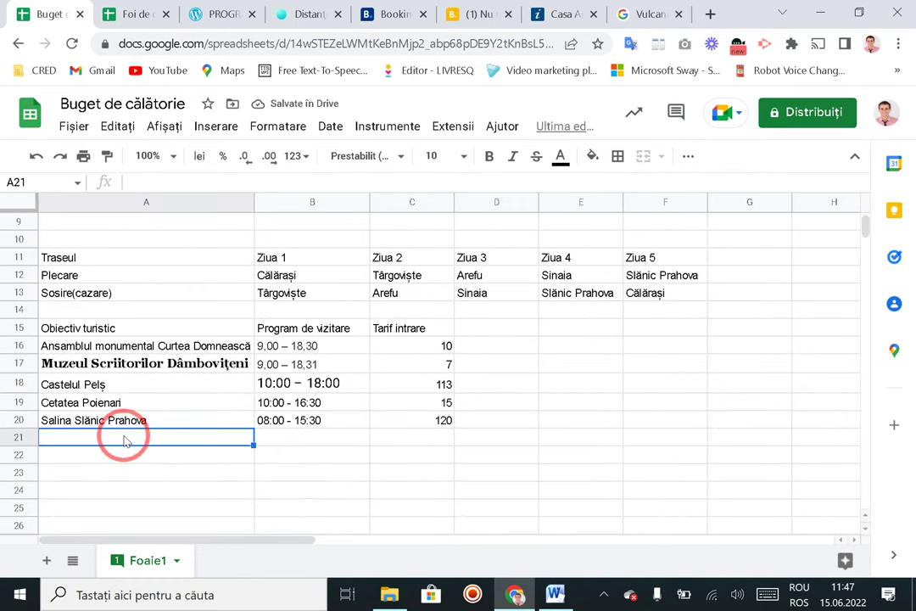
pyautogui.write('Vulcanii Noroioși')
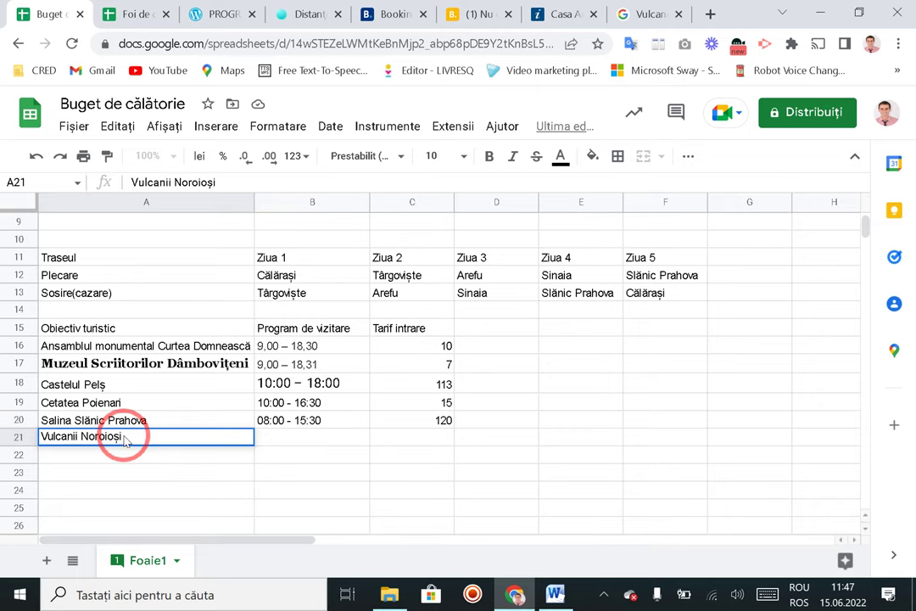
pyautogui.click(346, 440)
pyautogui.click(443, 441)
pyautogui.scroll(3, 463, 441)
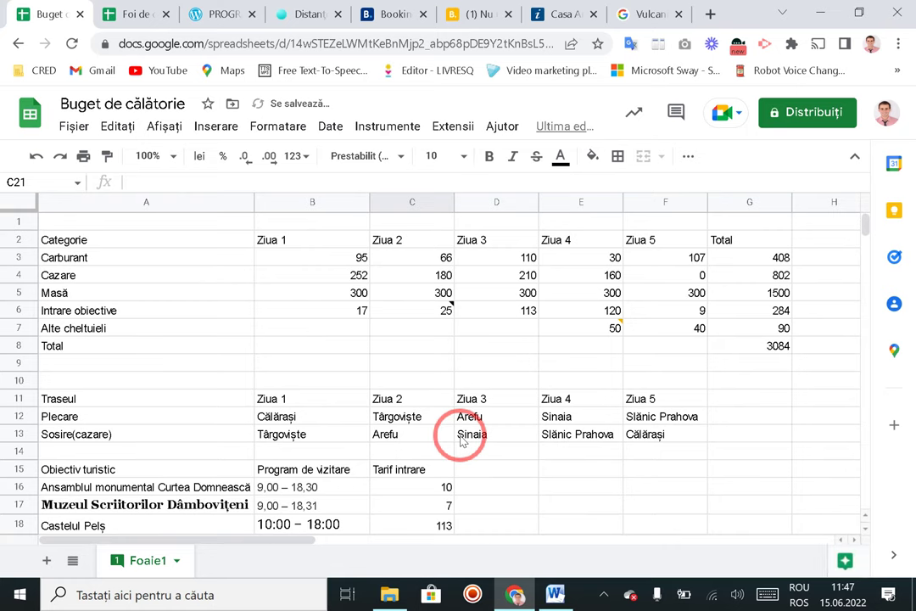
pyautogui.scroll(-2, 462, 441)
pyautogui.write('9')
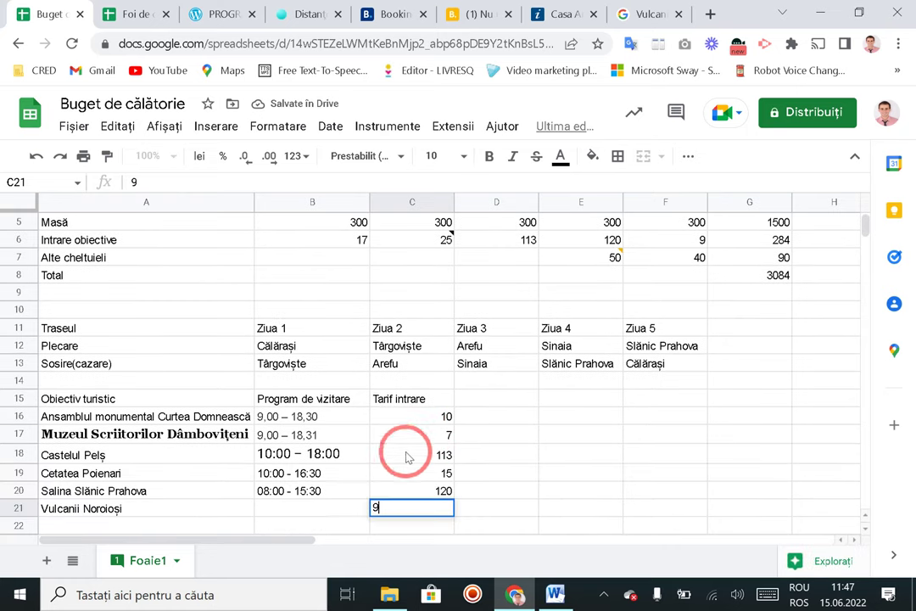
pyautogui.click(307, 509)
# Step: Go back to the mud volcanoes web search results and open the Program link in the place details
pyautogui.click(642, 14)
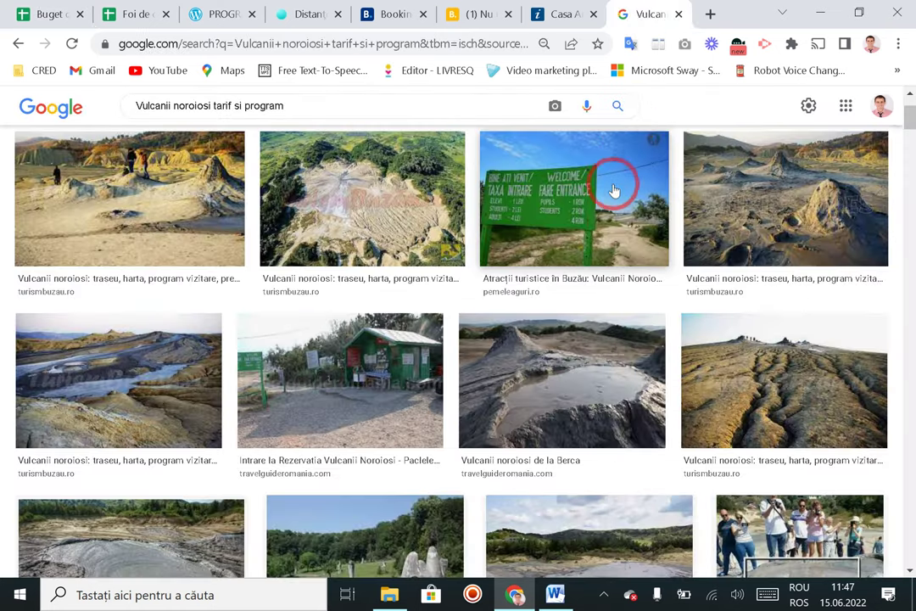
pyautogui.scroll(3, 600, 263)
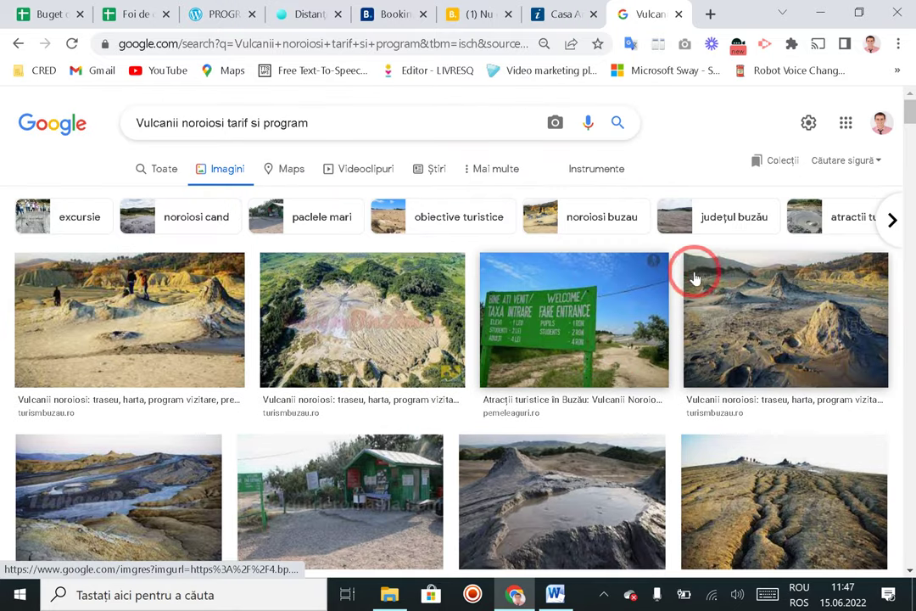
pyautogui.click(17, 44)
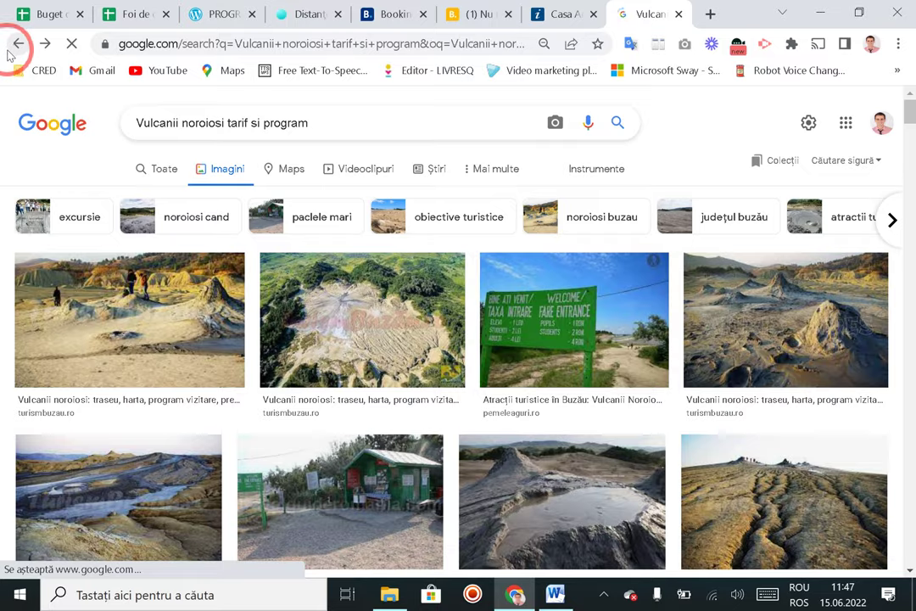
pyautogui.scroll(-2, 5, 196)
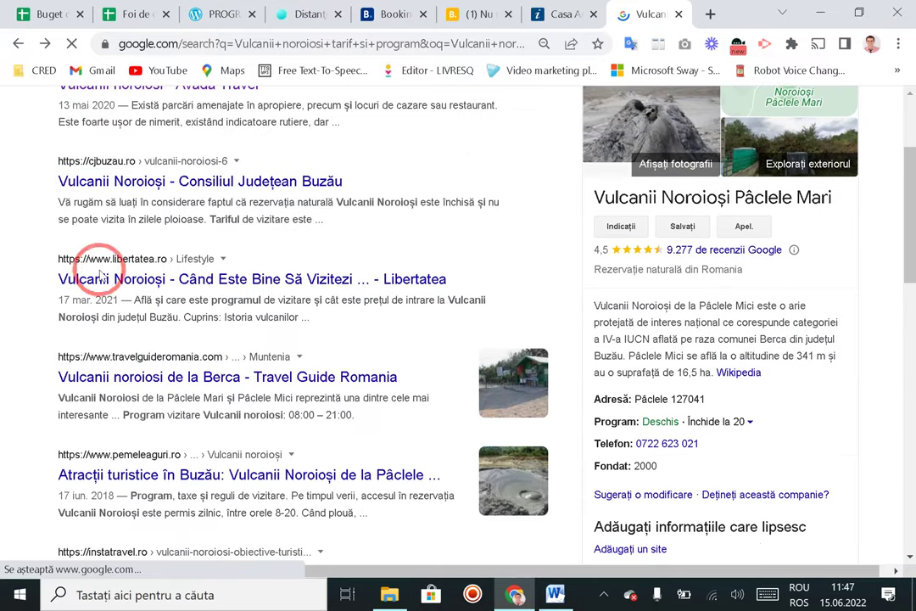
pyautogui.scroll(-1, 717, 356)
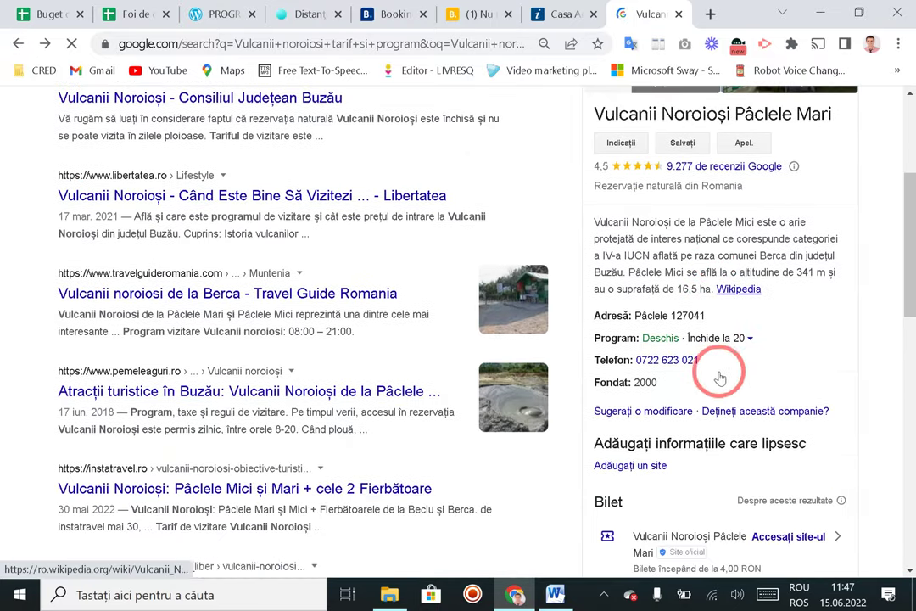
pyautogui.click(624, 344)
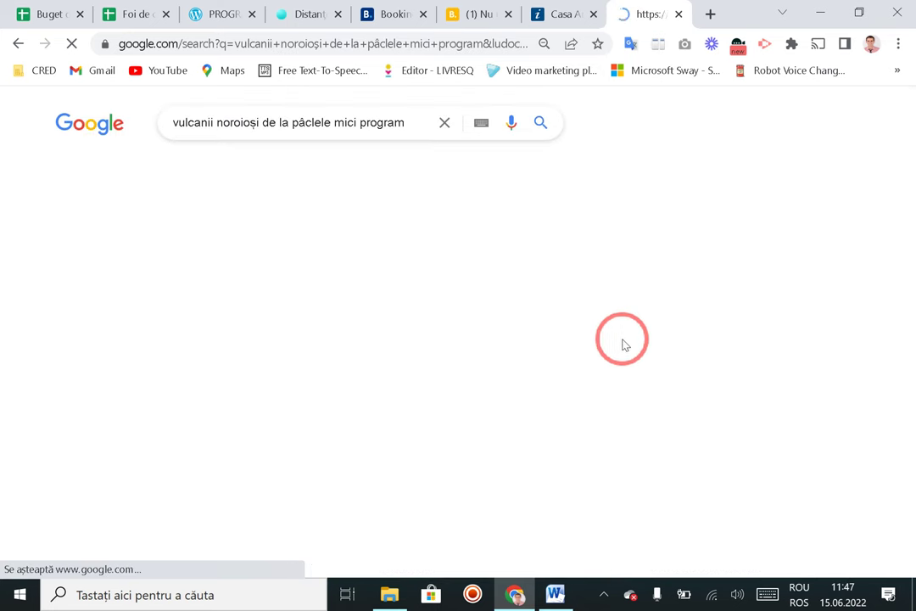
# Step: Examine the "vulcanii noroioși de la pâclele mici program" search results and place details for the mud volcanoes' opening hours
pyautogui.scroll(-2, 878, 378)
pyautogui.scroll(-1, 878, 378)
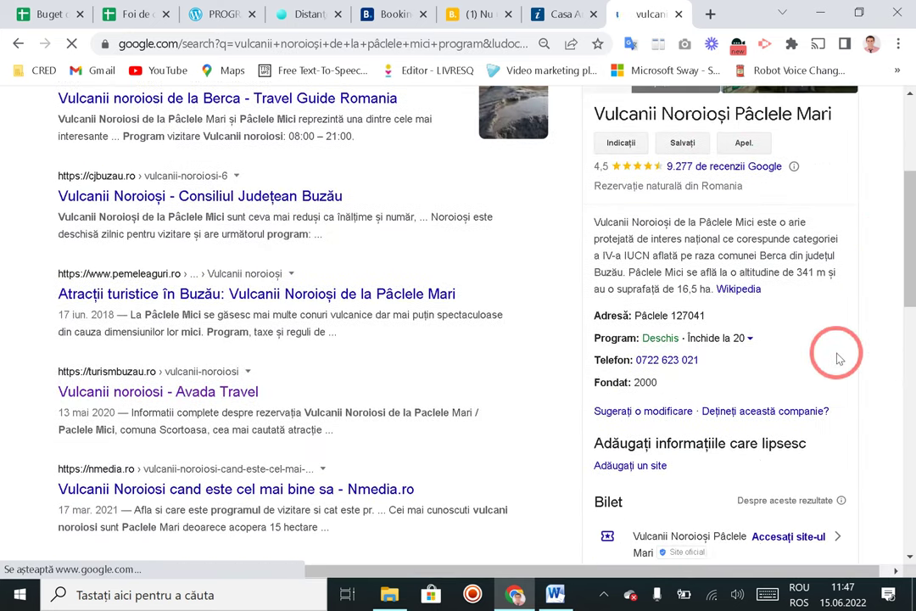
pyautogui.scroll(-3, 830, 358)
pyautogui.scroll(5, 818, 364)
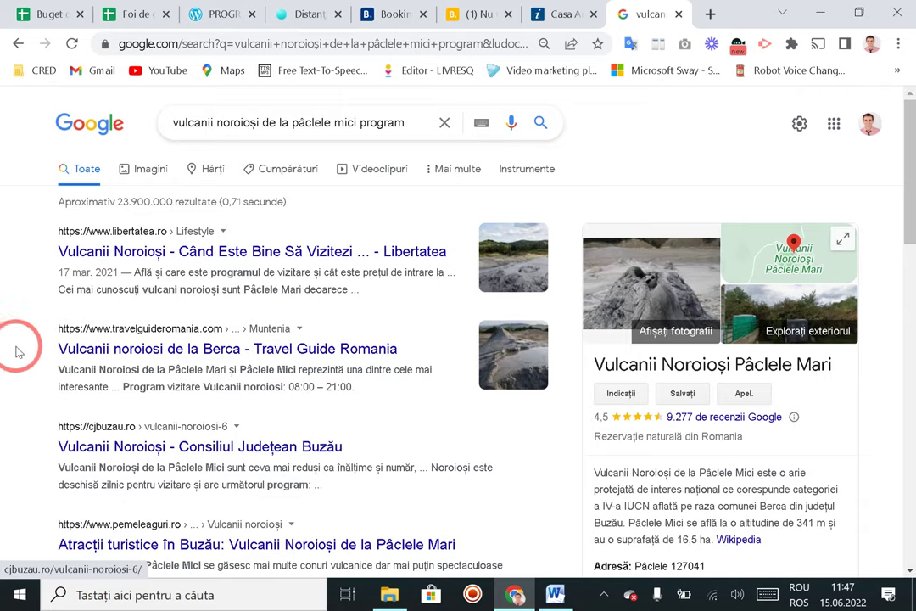
pyautogui.scroll(-2, 652, 361)
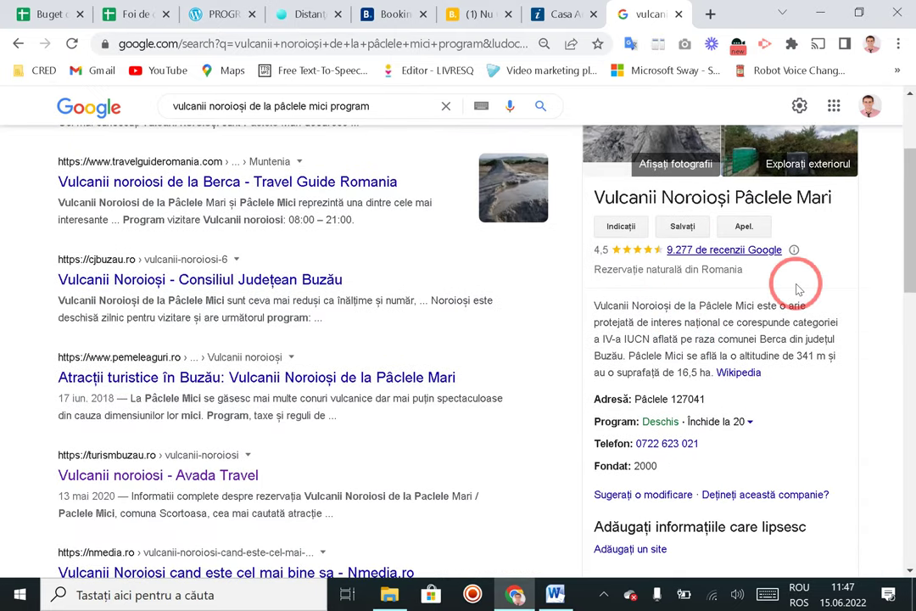
pyautogui.scroll(1, 694, 290)
pyautogui.scroll(-6, 623, 305)
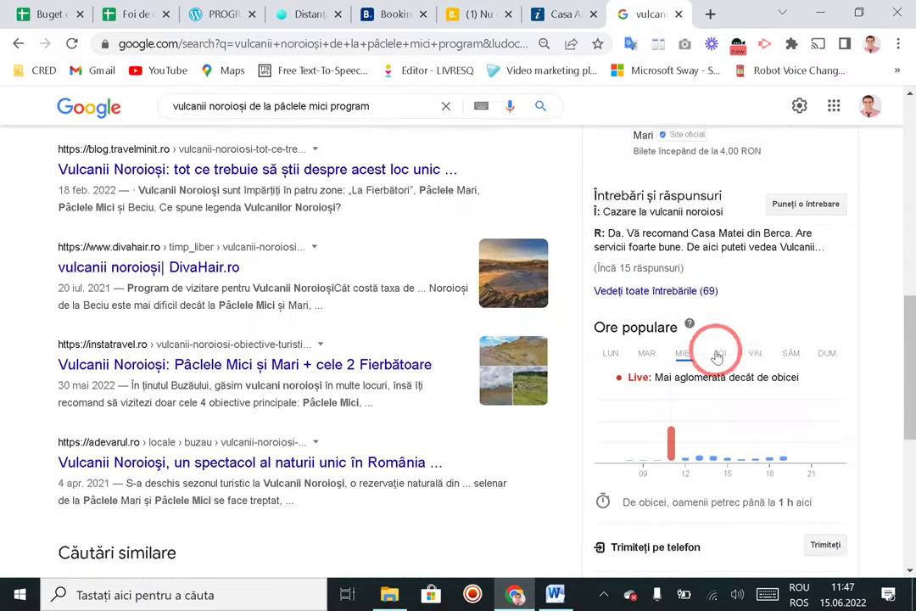
pyautogui.scroll(-5, 789, 361)
pyautogui.scroll(4, 4, 305)
pyautogui.scroll(5, 7, 314)
pyautogui.scroll(-2, 5, 338)
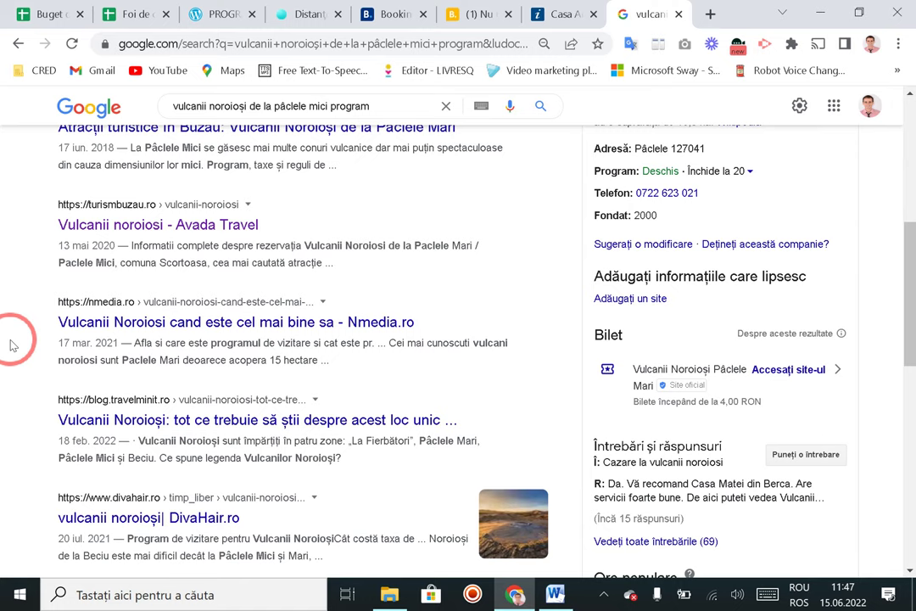
pyautogui.scroll(-1, 13, 344)
pyautogui.scroll(-1, 13, 346)
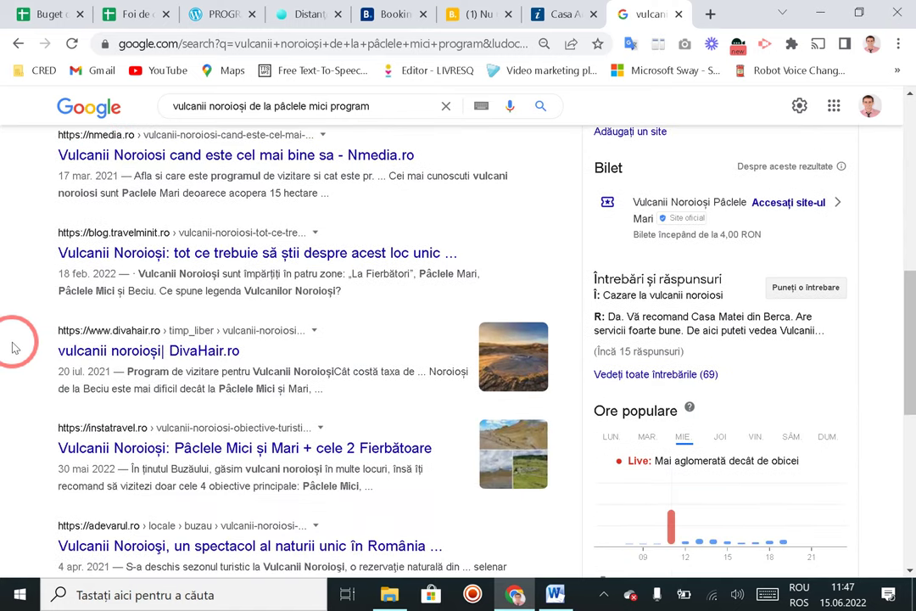
# Step: Open the DivaHair.ro article on Vulcanii Noroioși, dismiss its newsletter pop-up and look through the text for the visiting hours
pyautogui.click(110, 349)
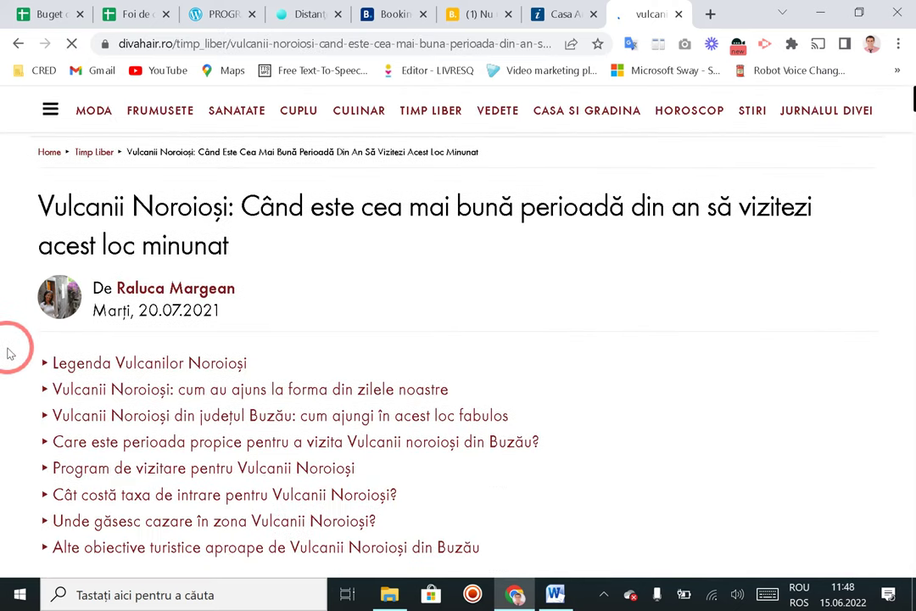
pyautogui.scroll(-13, 9, 350)
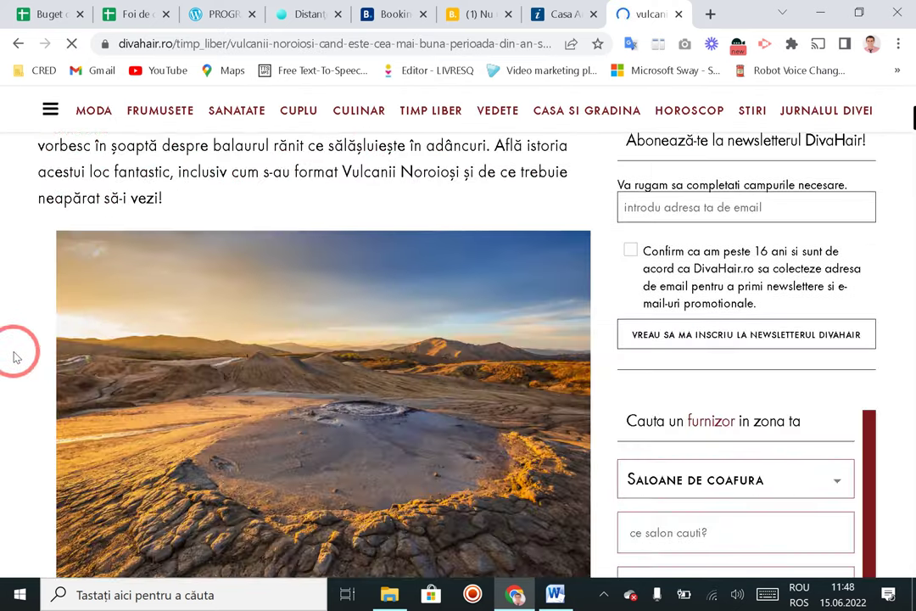
pyautogui.scroll(-7, 14, 357)
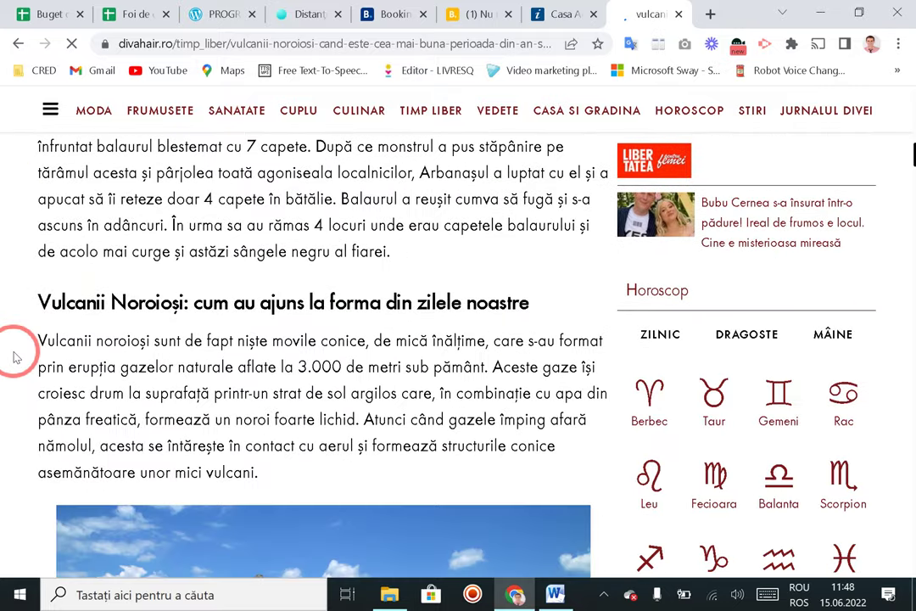
pyautogui.scroll(-8, 15, 356)
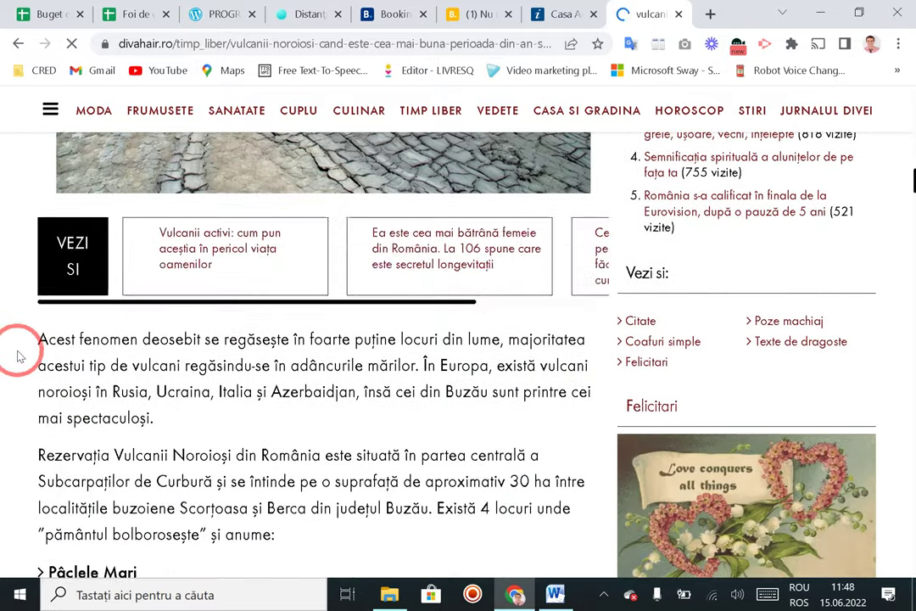
pyautogui.scroll(-3, 16, 357)
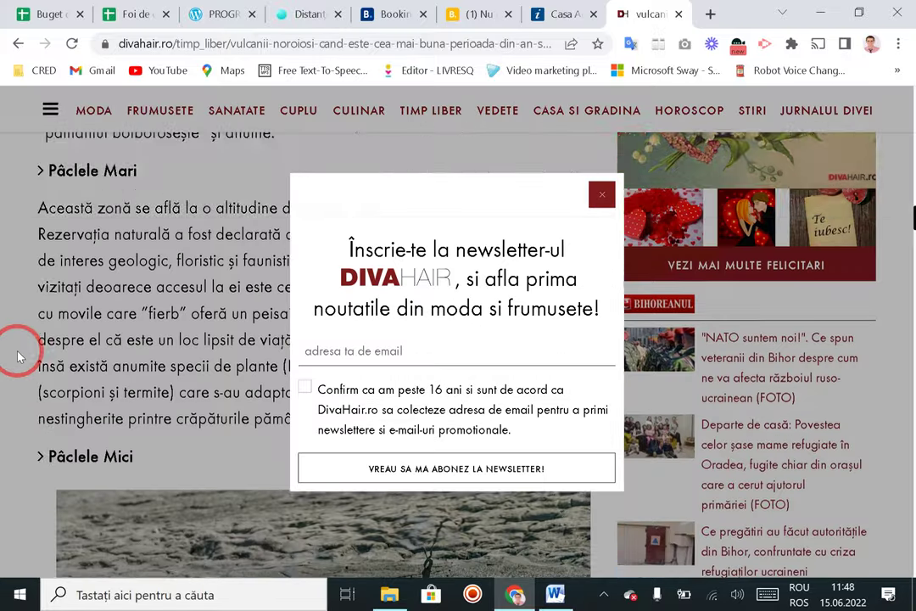
pyautogui.scroll(-4, 16, 357)
pyautogui.click(601, 194)
pyautogui.scroll(-8, 10, 323)
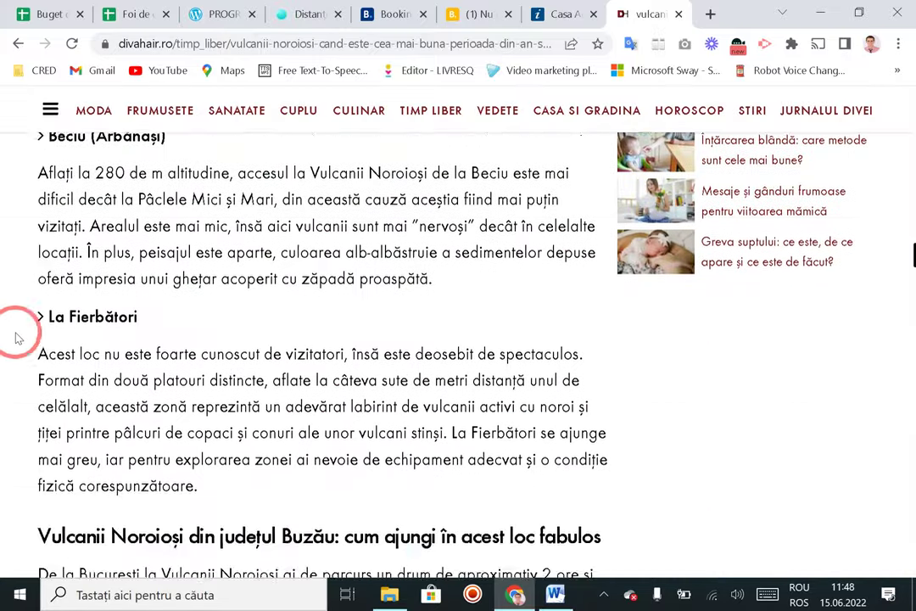
pyautogui.scroll(-8, 19, 340)
pyautogui.scroll(12, 19, 339)
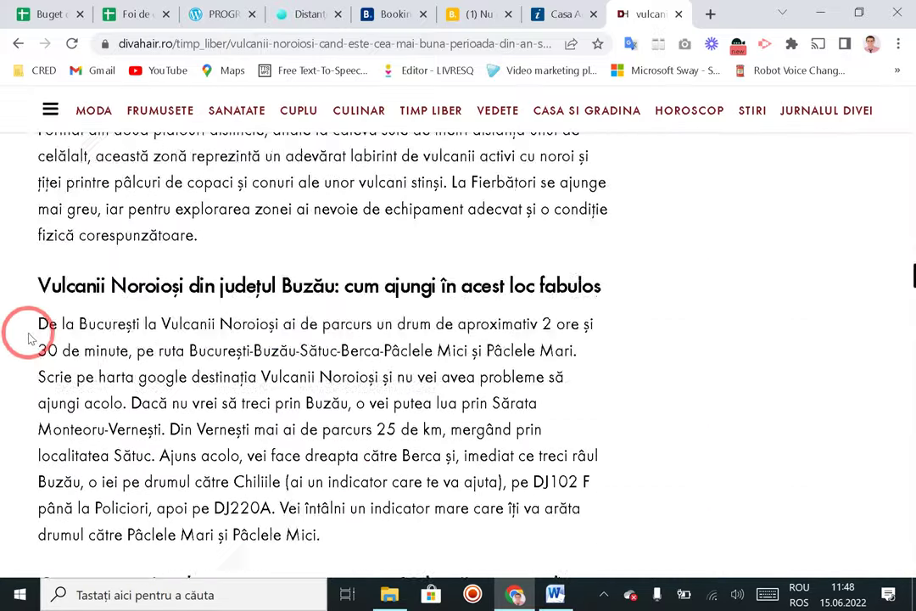
# Step: Search the article for "program" and go to its section "Program de vizitare pentru Vulcanii Noroioși"
pyautogui.hotkey('ctrl', 'f')
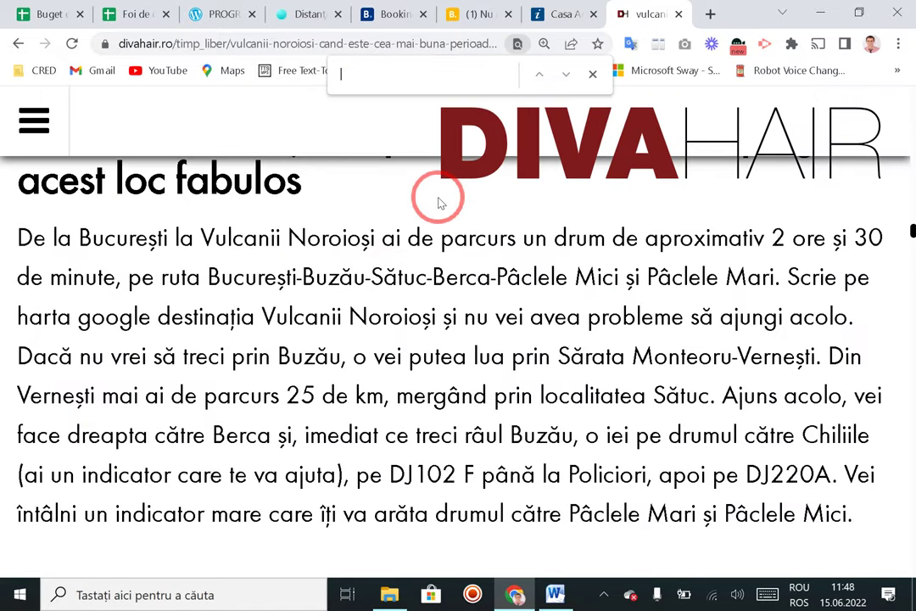
pyautogui.write('program')
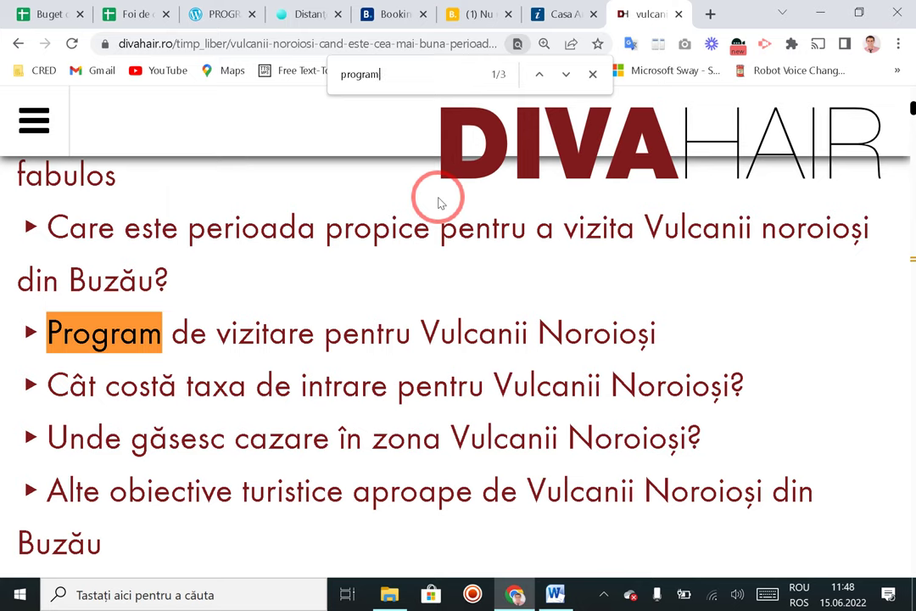
pyautogui.click(358, 339)
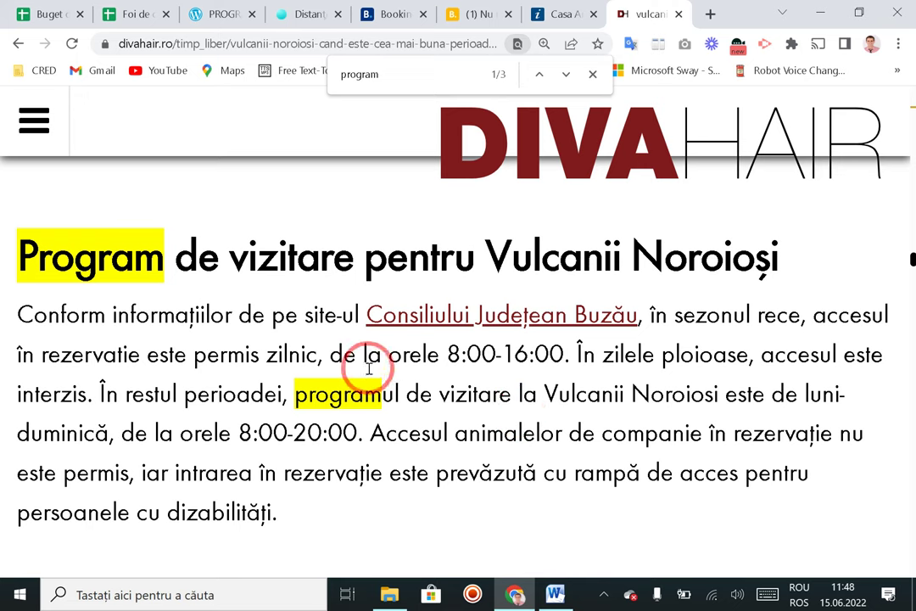
# Step: Switch back to the Buget de călătorie spreadsheet and enter the Vulcanii Noroioși visiting hours 08:00 - 16:00 in B21
pyautogui.click(47, 12)
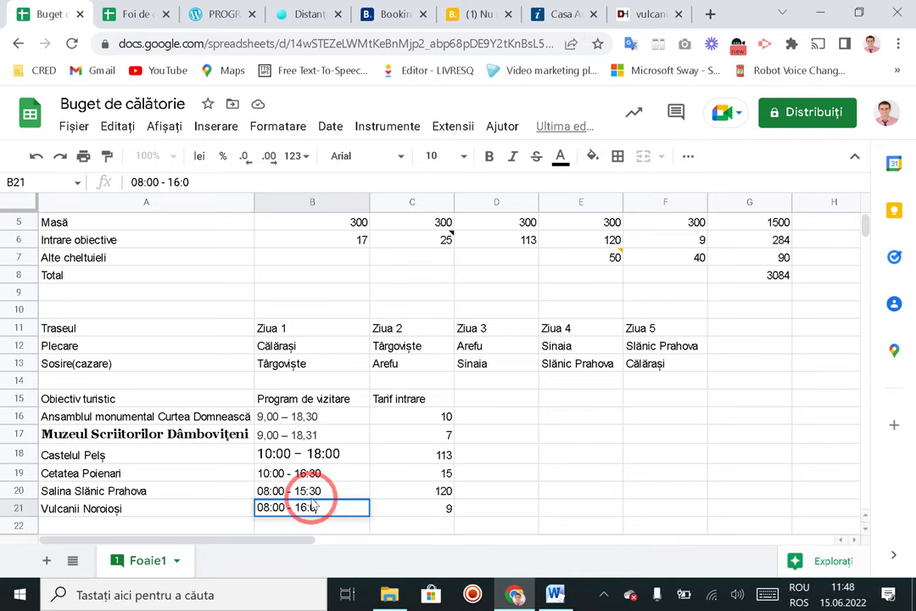
pyautogui.click(302, 495)
# Step: Total the Ziua 1 costs in B8 with =SUM(B3:B7) and fill the formula across the Total row to Ziua 5 in F8
pyautogui.scroll(2, 475, 339)
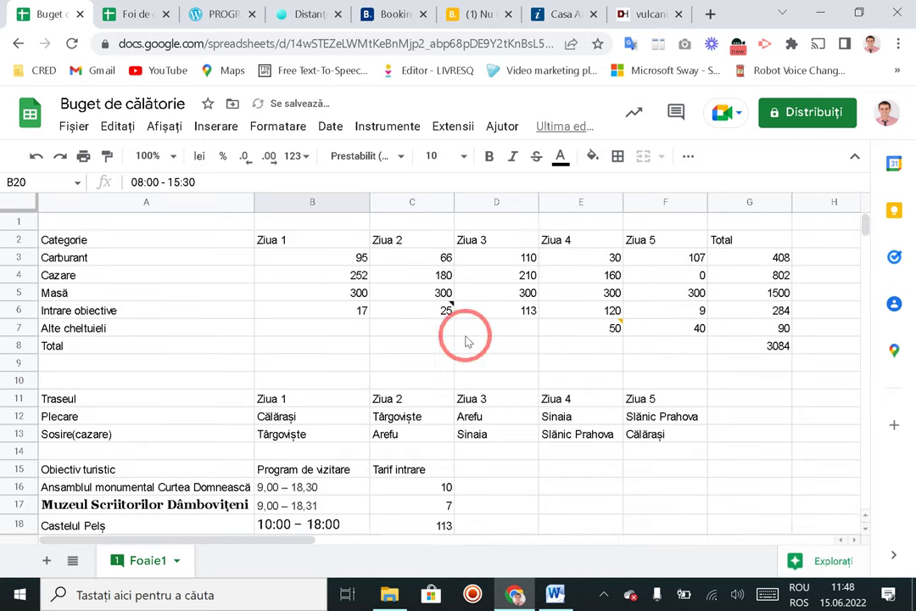
pyautogui.click(332, 346)
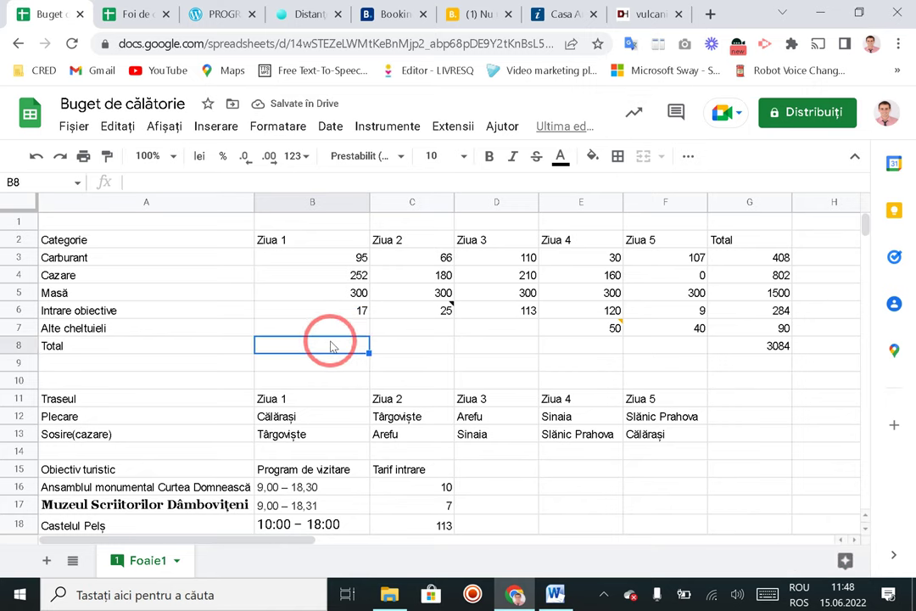
pyautogui.write('=')
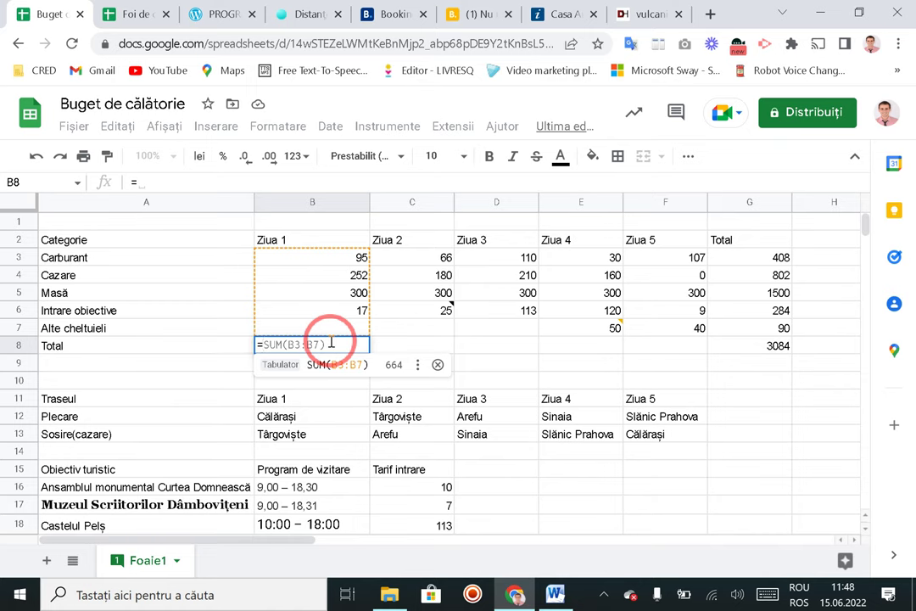
pyautogui.press('Tab')
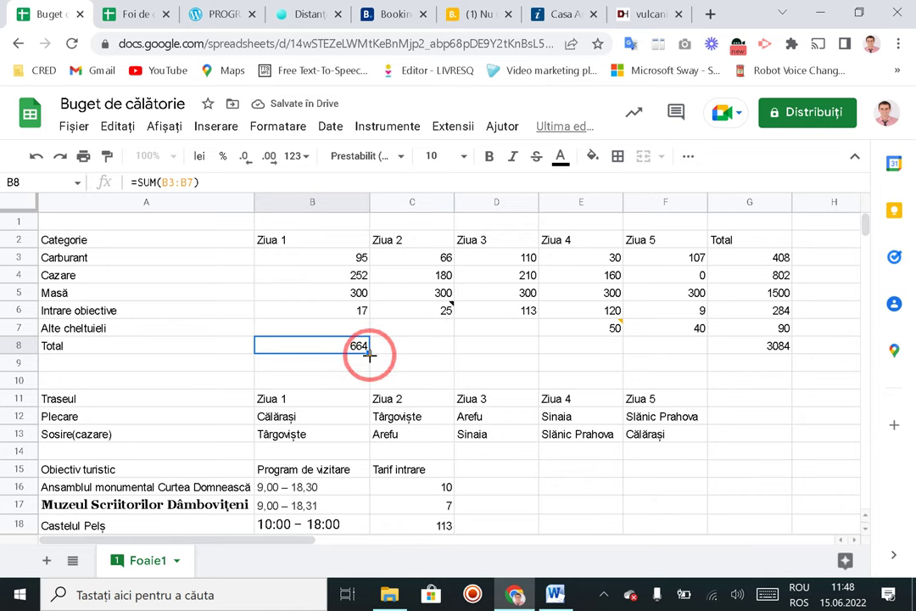
pyautogui.moveTo(370, 355); pyautogui.dragTo(464, 351)
pyautogui.moveTo(576, 346); pyautogui.dragTo(659, 344)
pyautogui.click(597, 358)
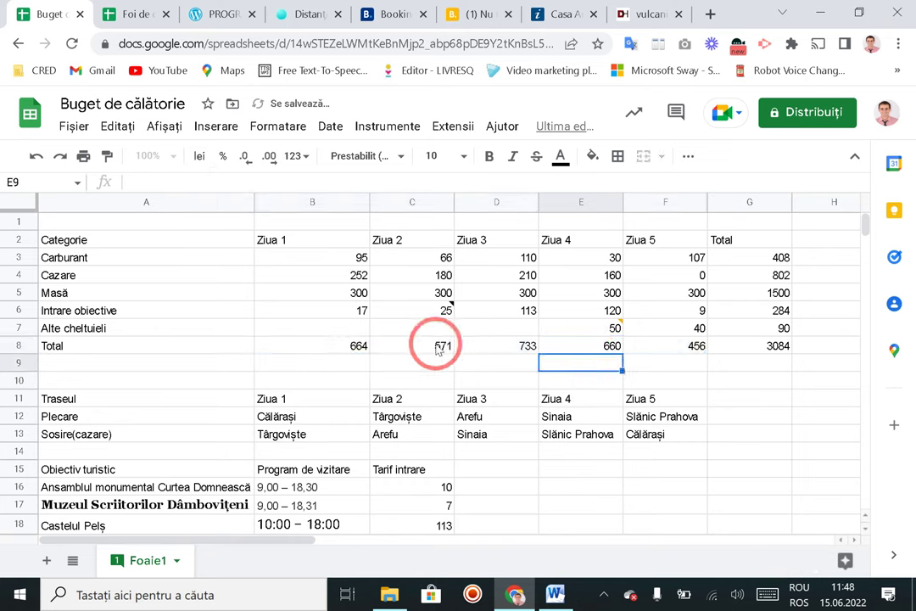
pyautogui.click(356, 346)
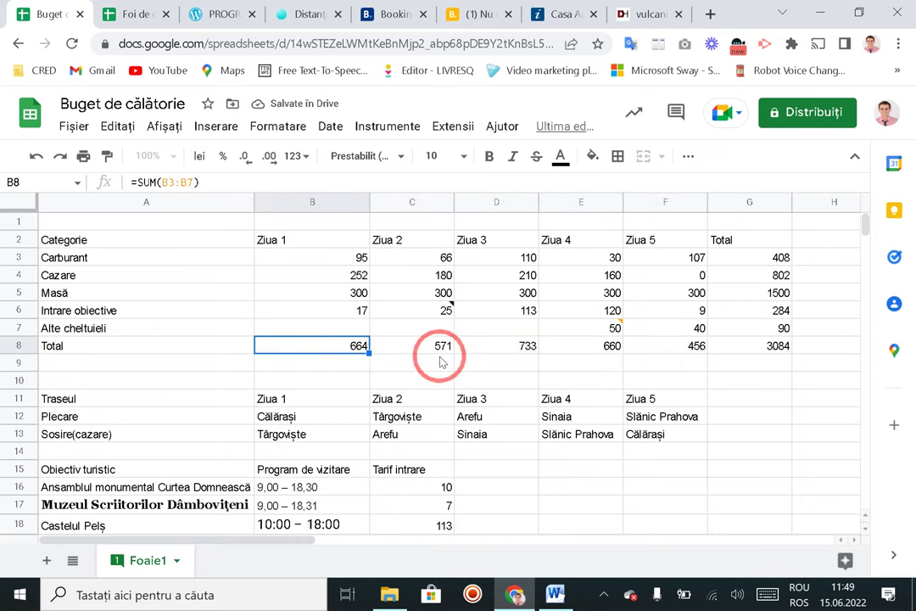
# Step: Enter 30 as Alte cheltuieli for Ziua 1 in B7 and check the overall total in G8
pyautogui.click(358, 330)
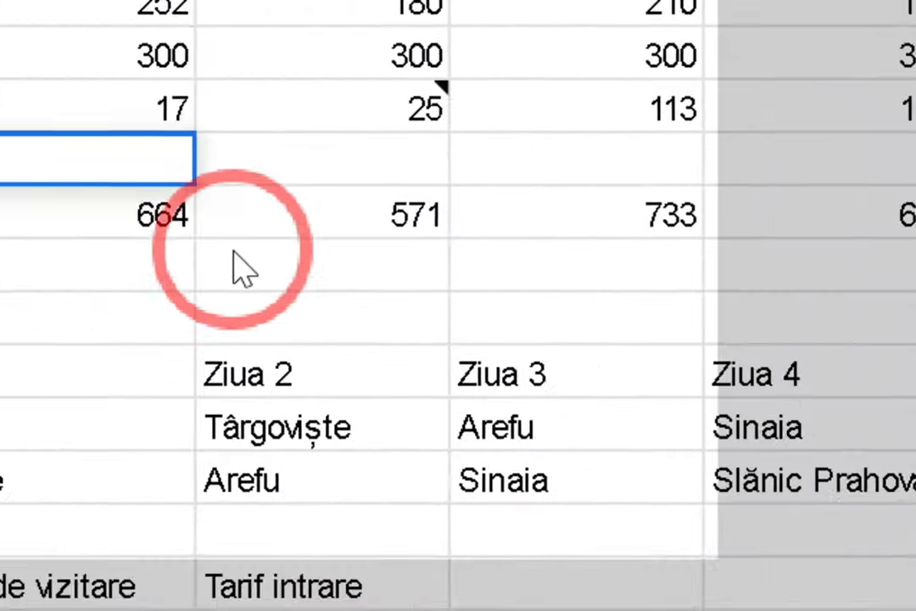
pyautogui.write('30')
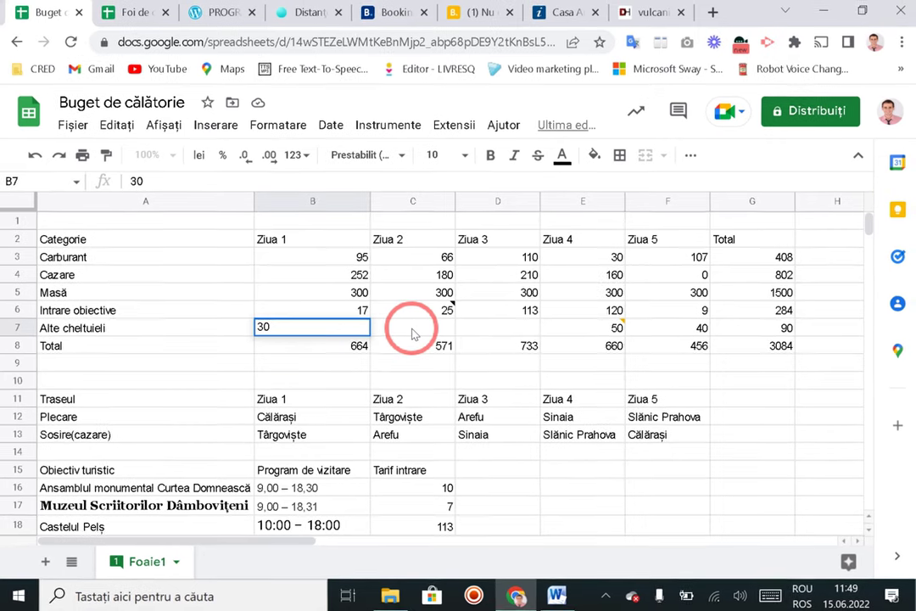
pyautogui.click(619, 239)
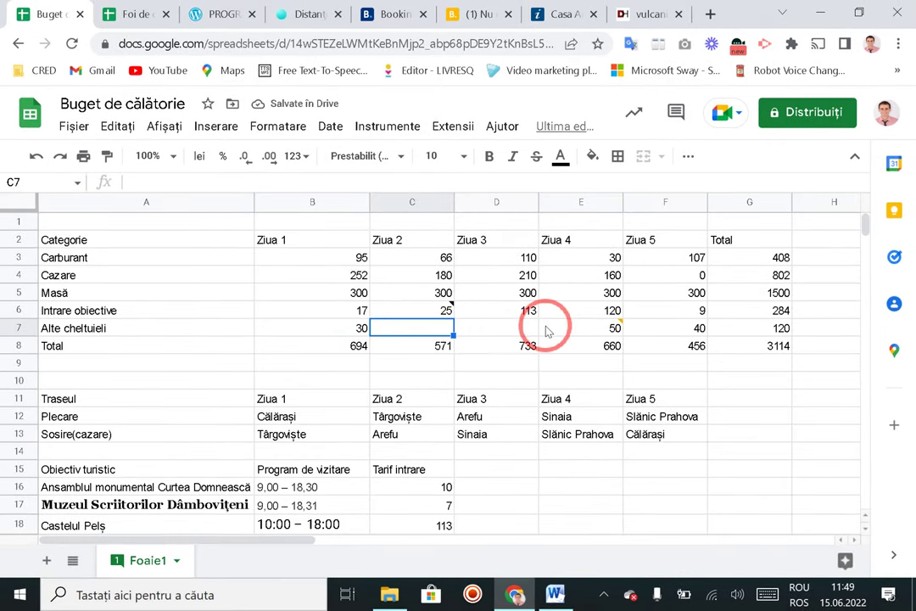
pyautogui.click(788, 347)
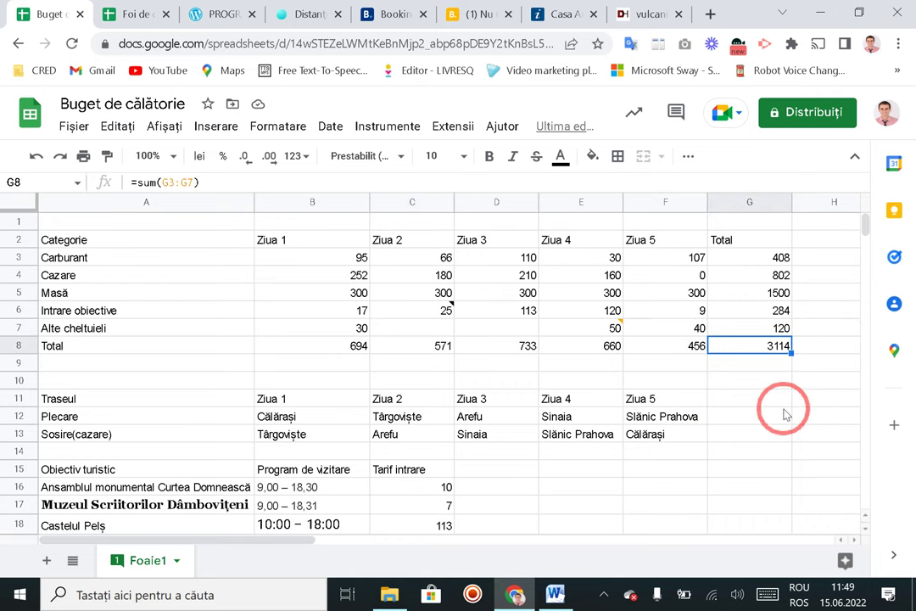
pyautogui.scroll(-2, 759, 391)
pyautogui.scroll(2, 736, 369)
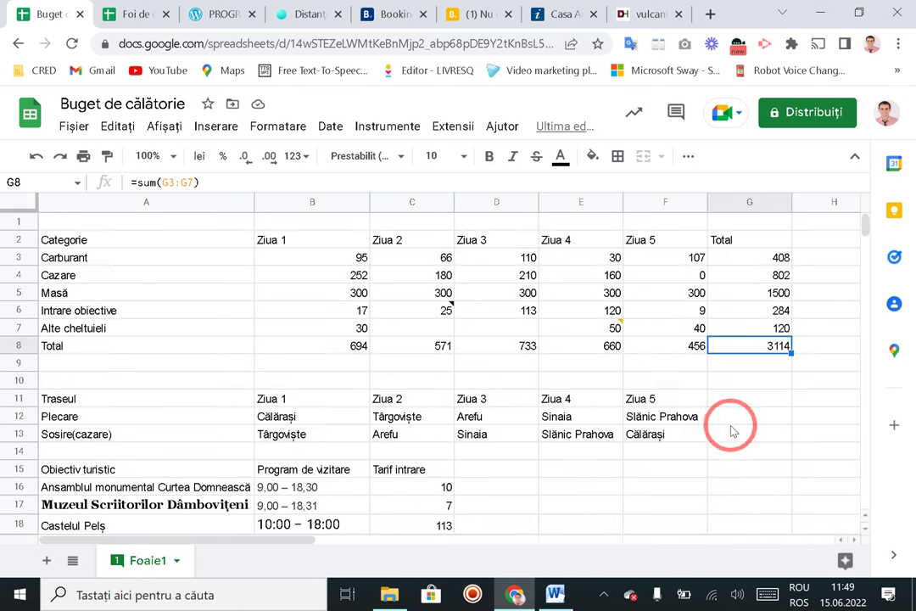